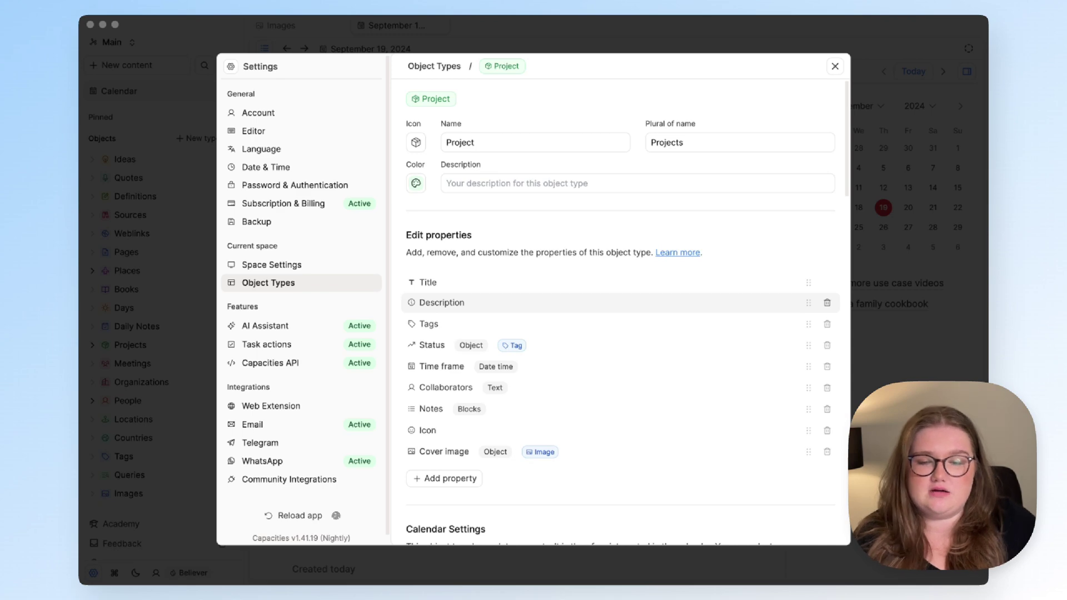
- Scroll through the Project type's settings to review its Encyclopedia page layout options
scroll(559, 206, down, 10)
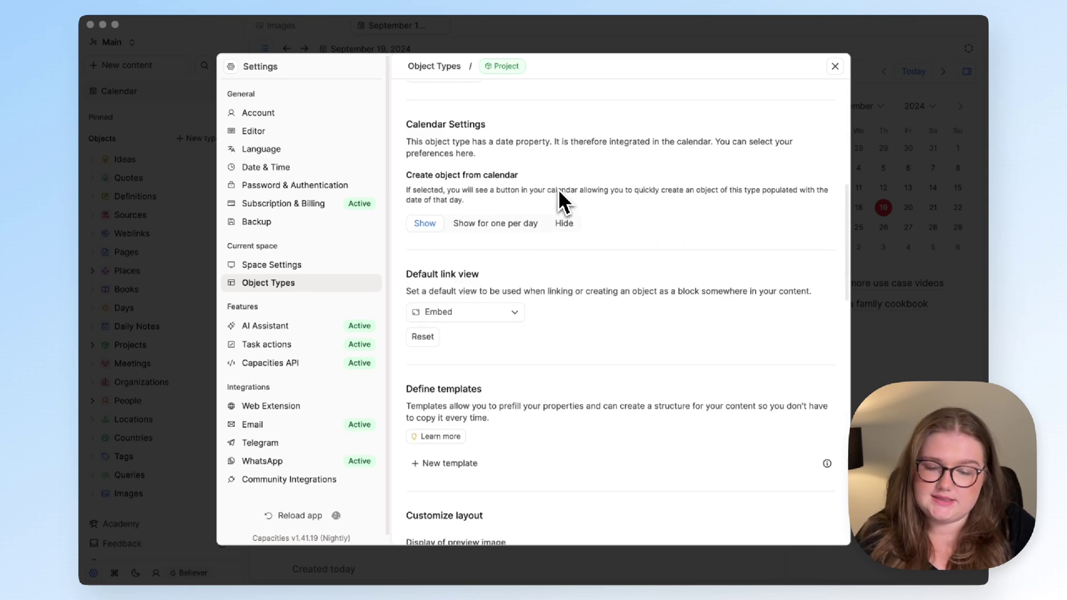
scroll(559, 201, down, 1)
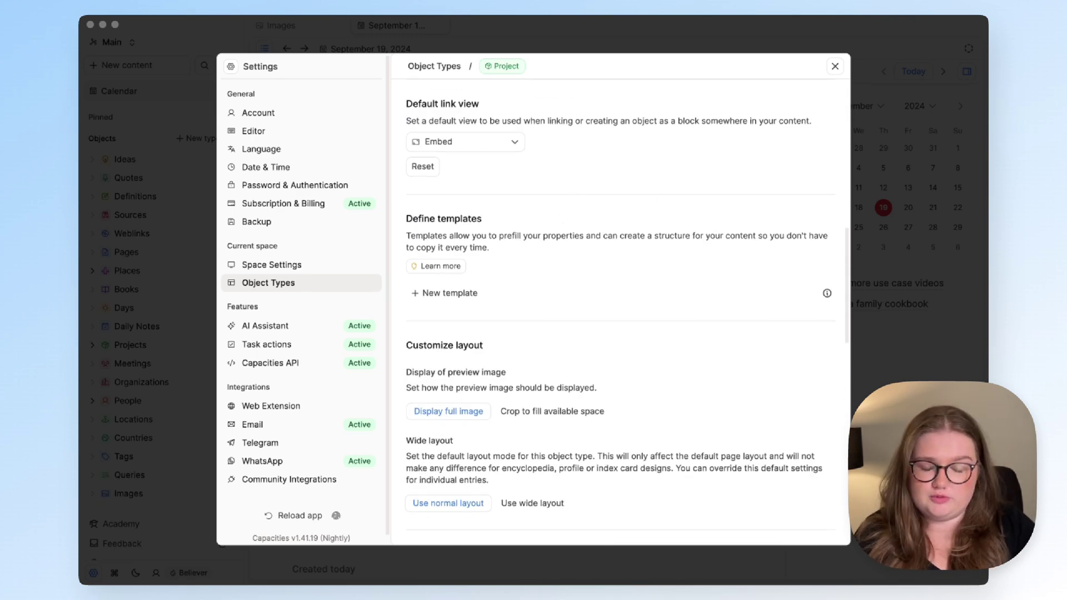
scroll(620, 311, down, 8)
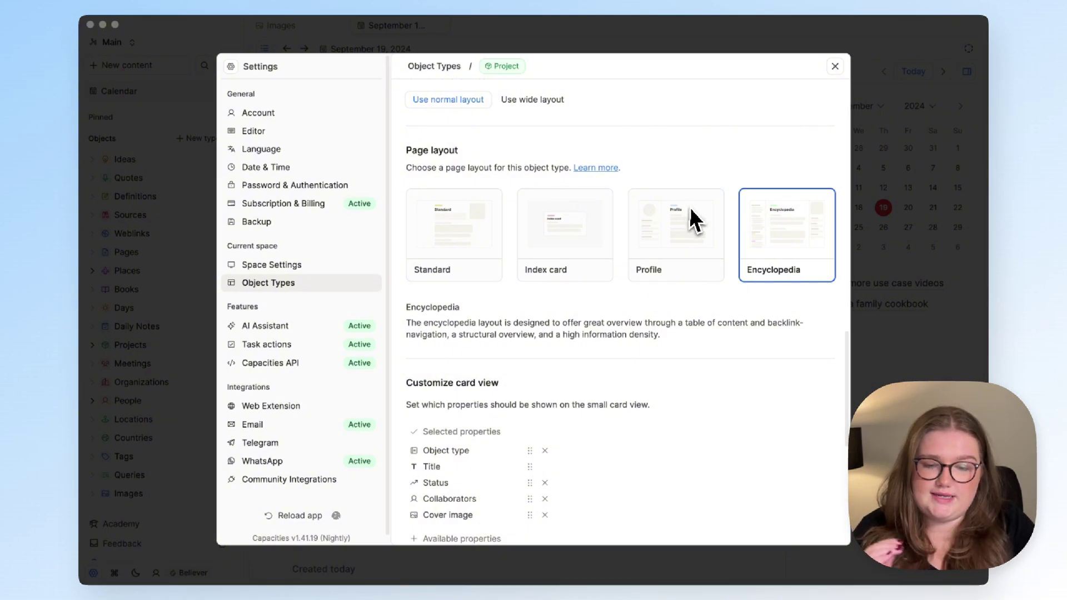
scroll(694, 221, up, 3)
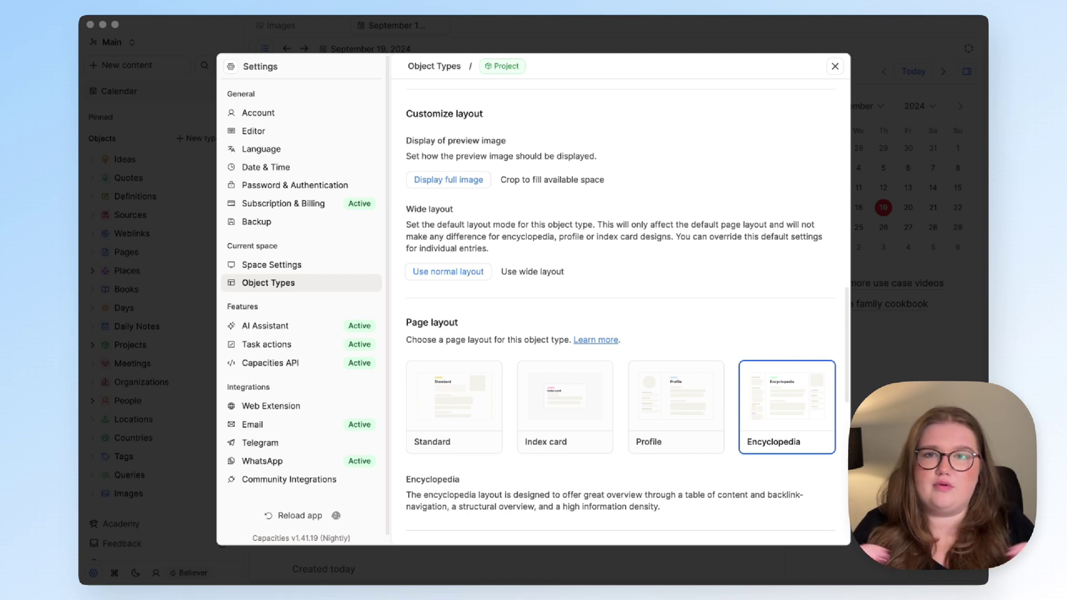
- Return to the Object Types overview and scroll through the list of types
click(434, 66)
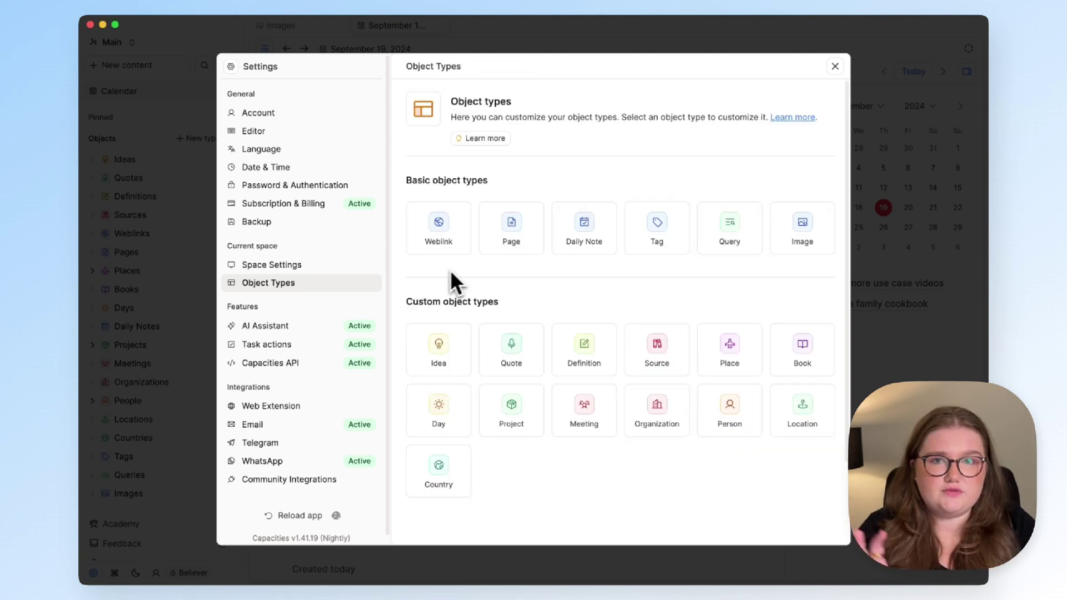
scroll(489, 344, down, 2)
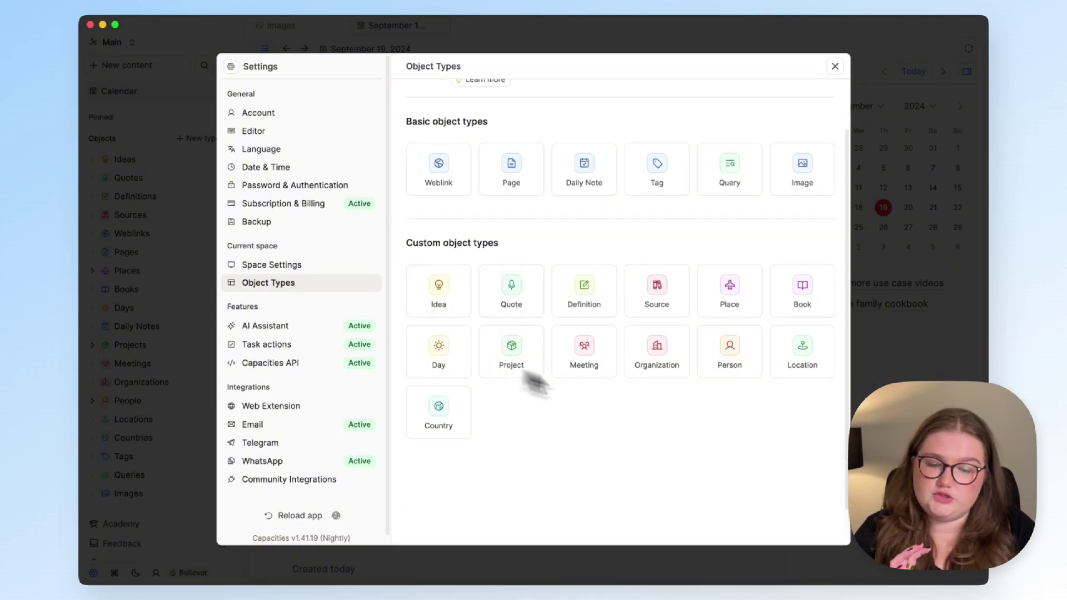
scroll(481, 422, up, 2)
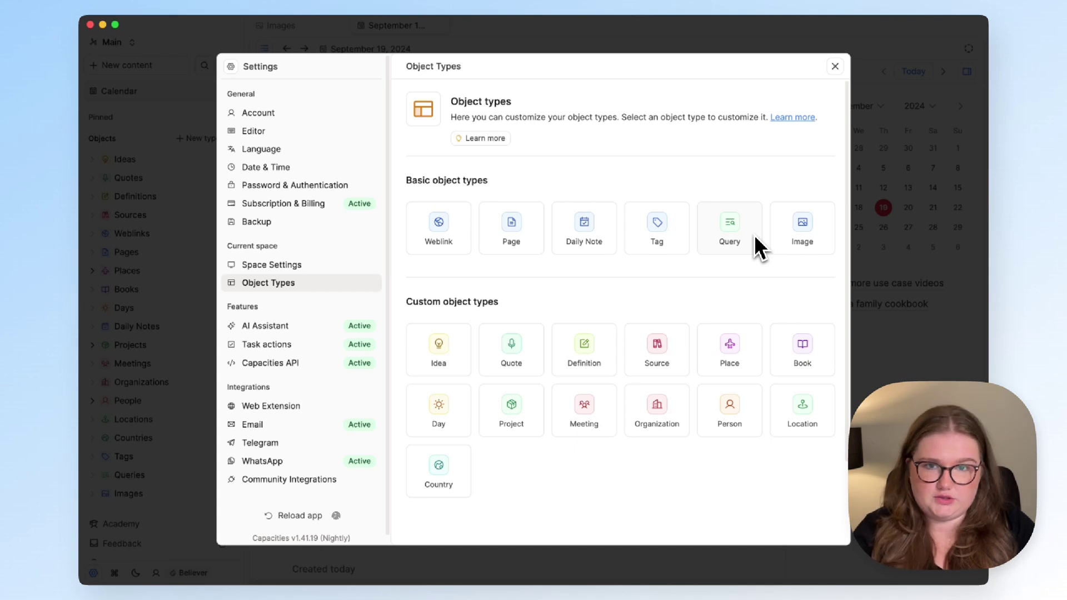
scroll(758, 246, down, 3)
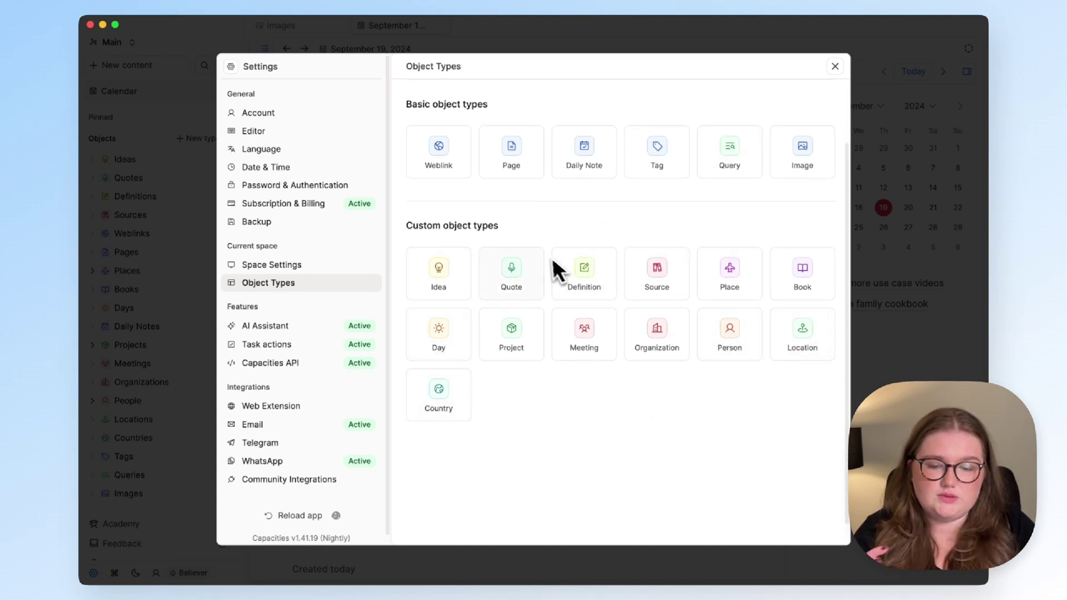
scroll(545, 257, up, 1)
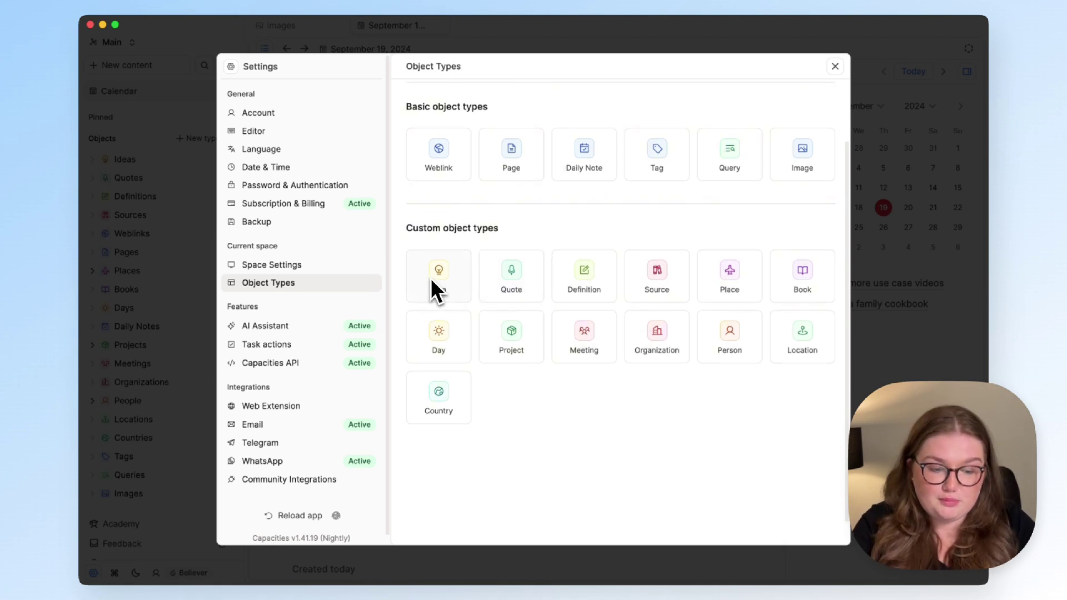
- Check the Page, Daily Note and Tag type settings in turn, then open the Project type
click(514, 166)
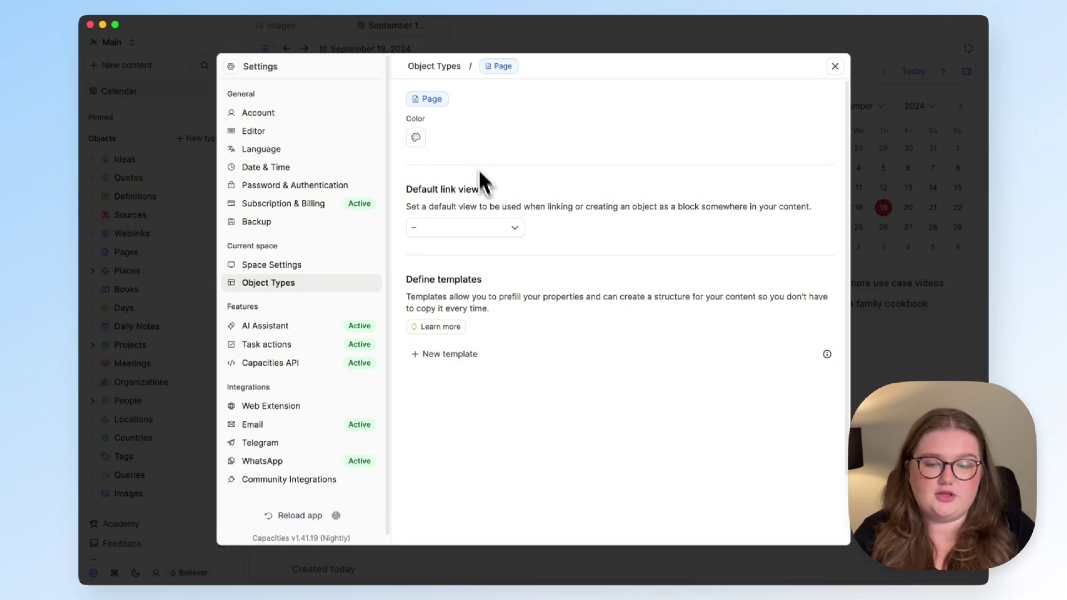
click(443, 68)
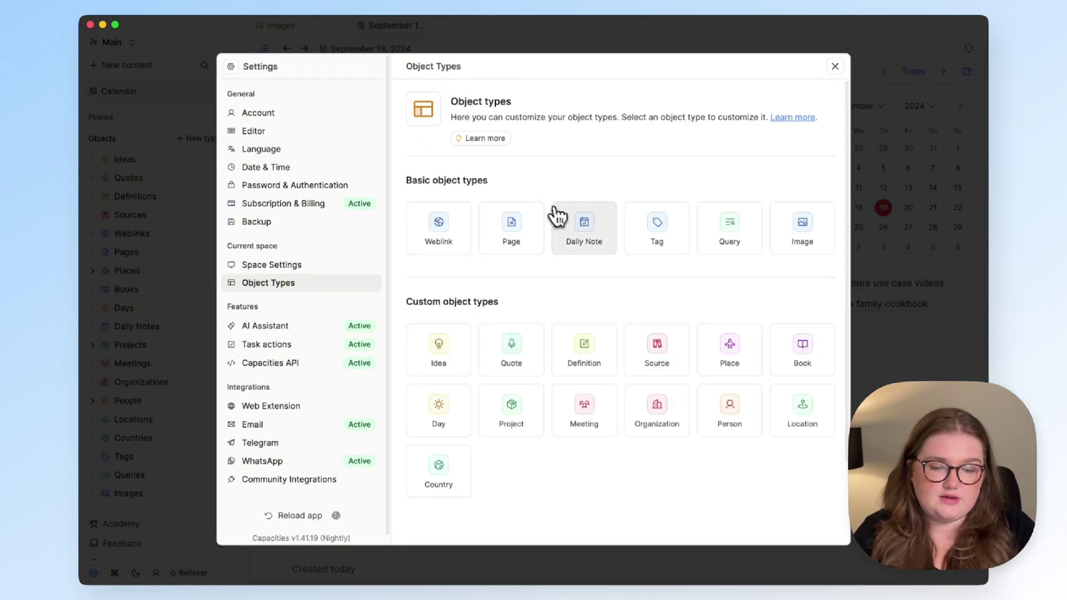
click(559, 222)
click(445, 66)
click(657, 228)
click(444, 66)
click(511, 411)
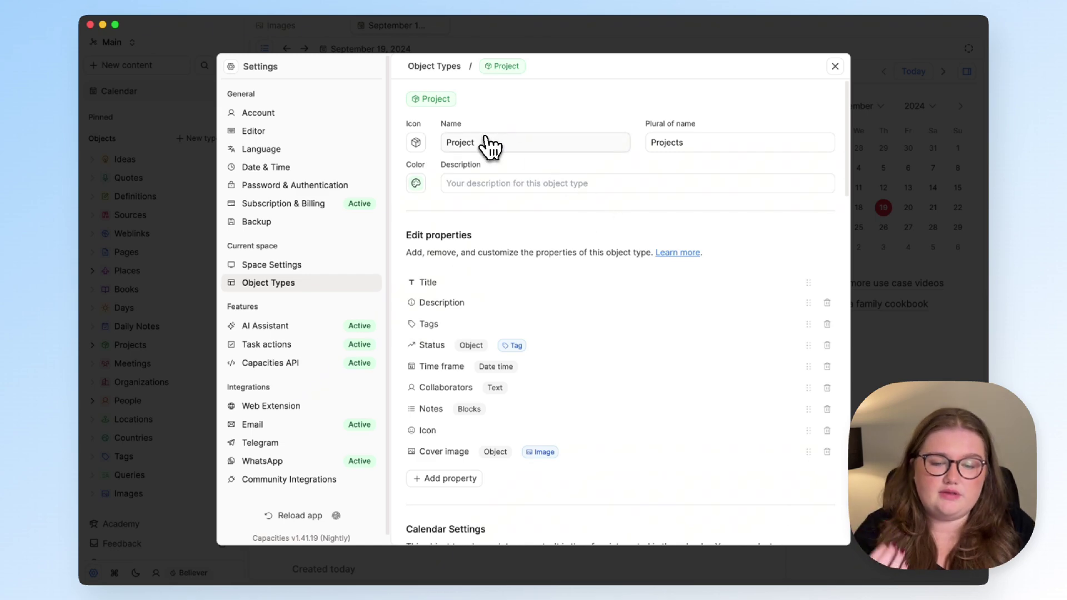
scroll(488, 140, down, 3)
scroll(486, 122, up, 2)
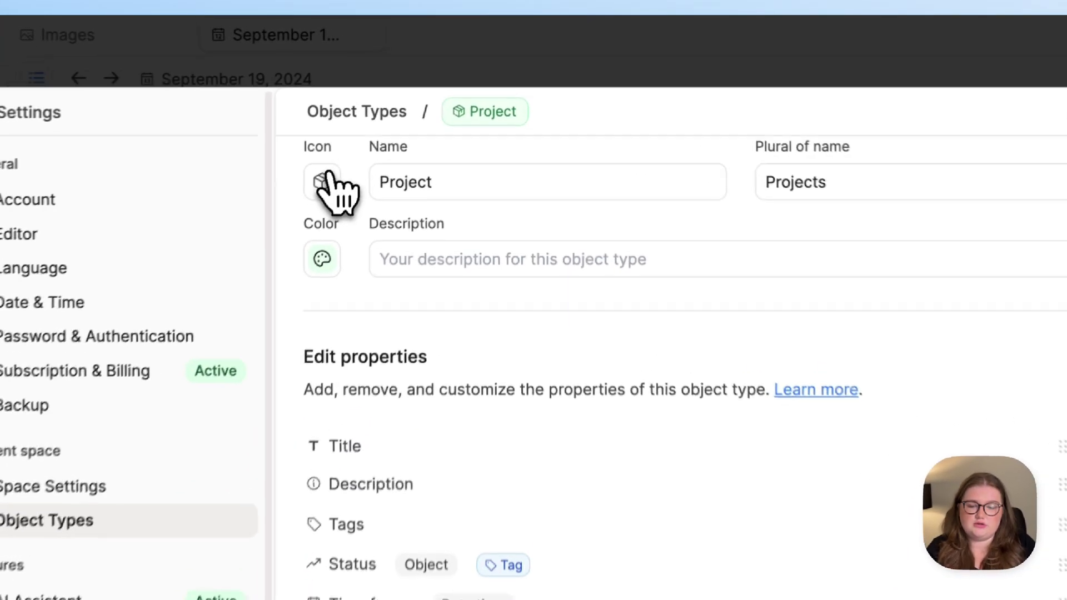
click(415, 117)
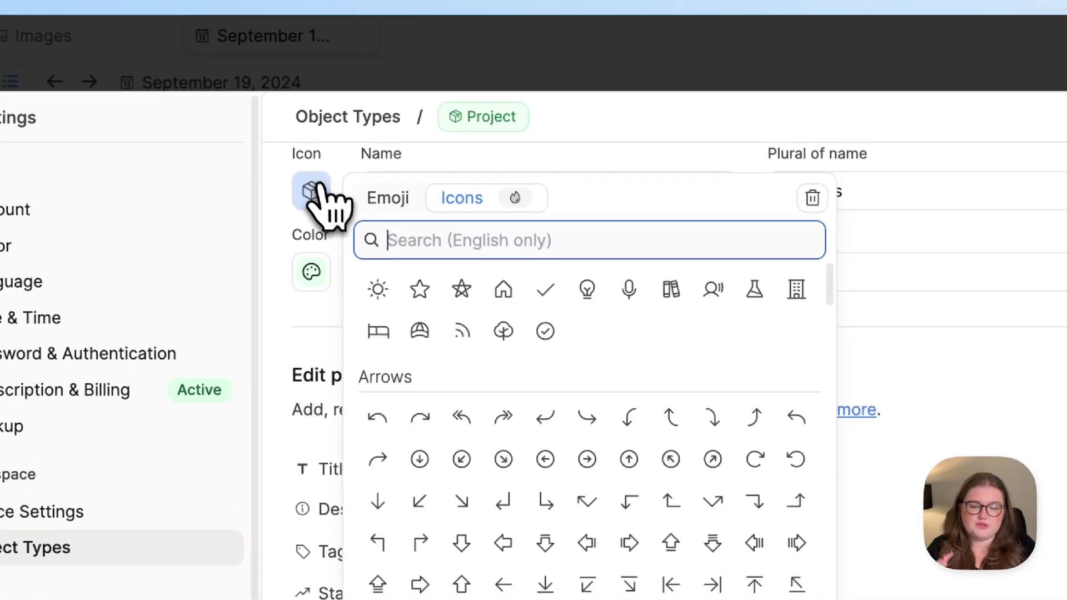
click(388, 201)
click(460, 203)
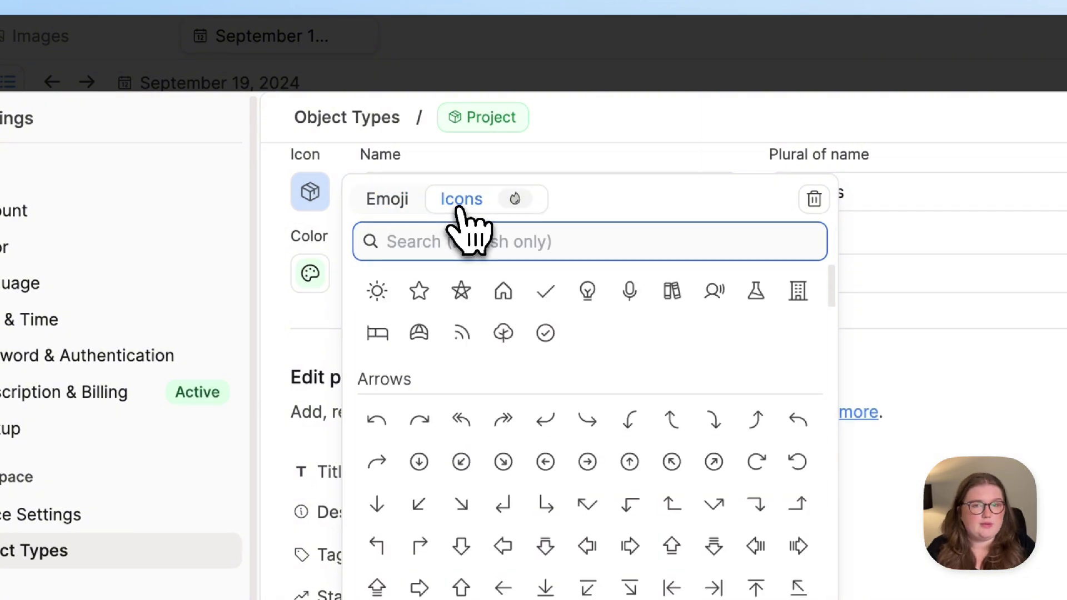
click(1003, 373)
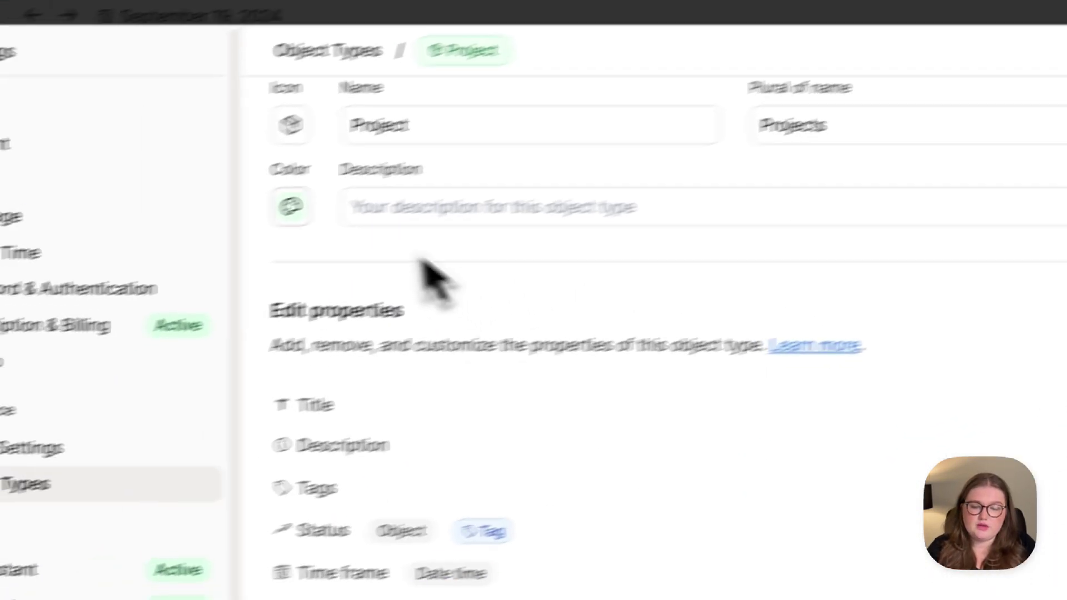
scroll(131, 356, down, 2)
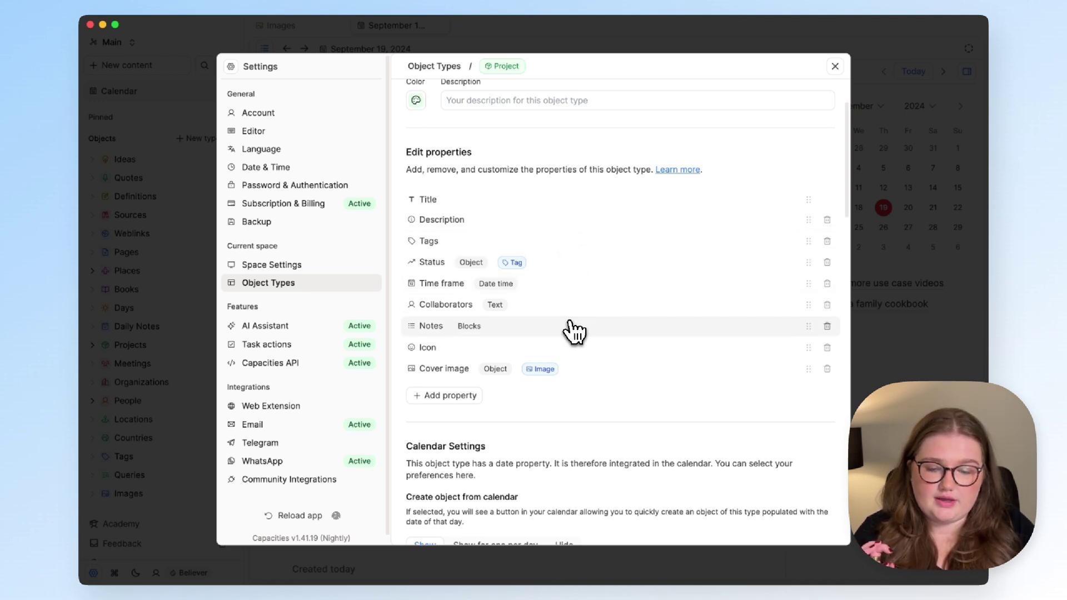
click(583, 271)
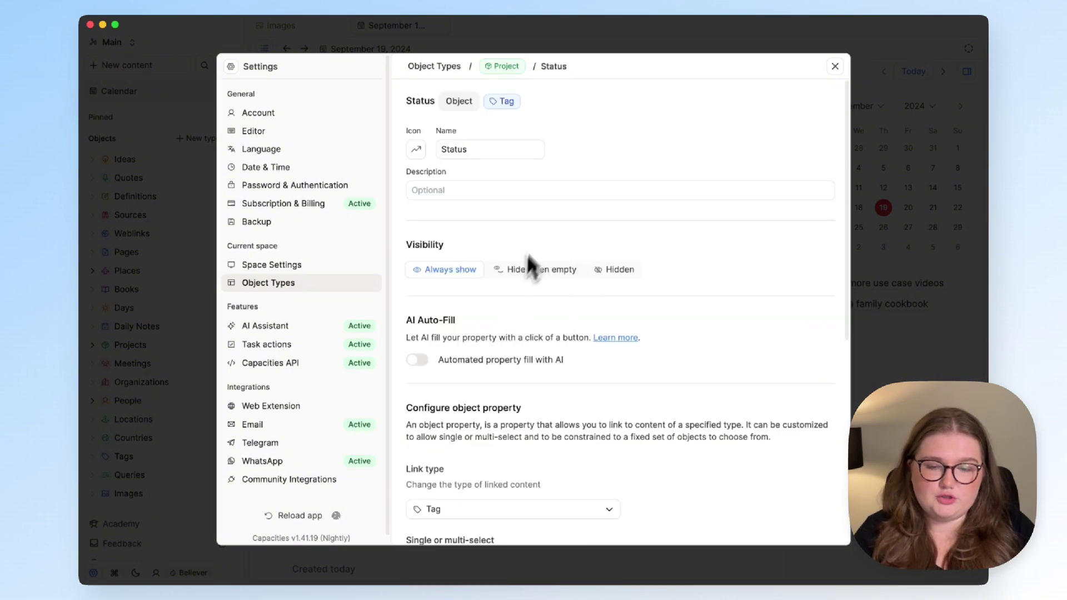
click(503, 66)
scroll(507, 364, down, 2)
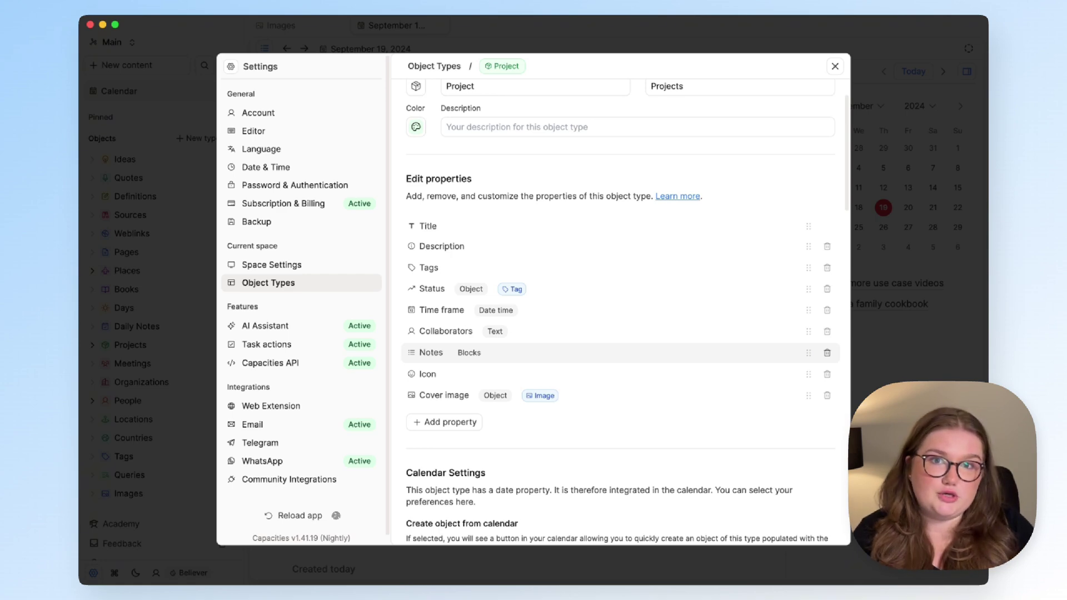
- Review the Project settings sections, then close Settings to return to the September 19, 2024 note
scroll(611, 349, down, 1)
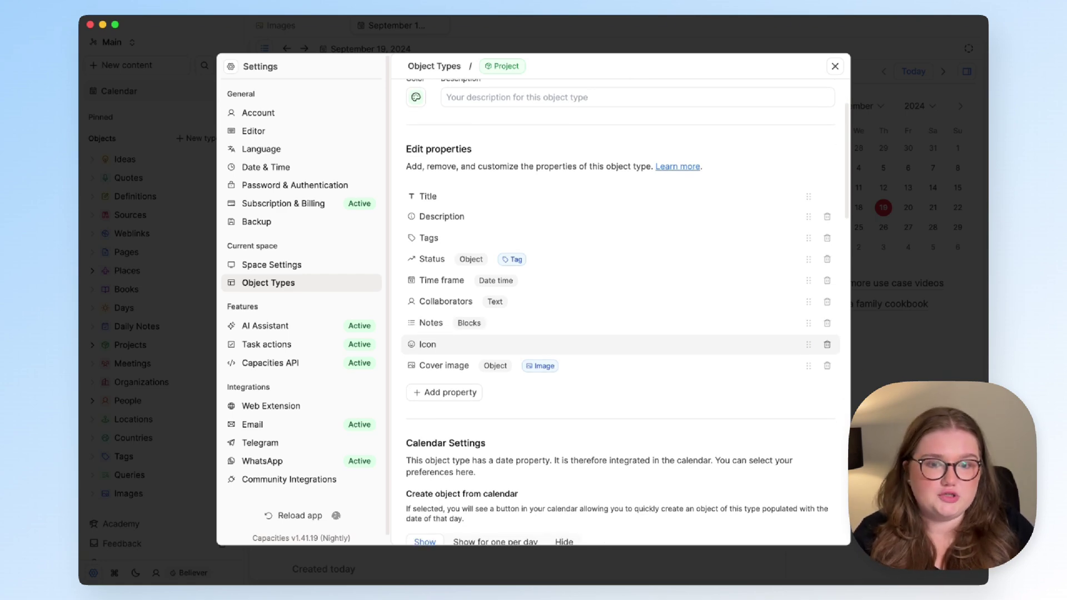
scroll(503, 358, down, 10)
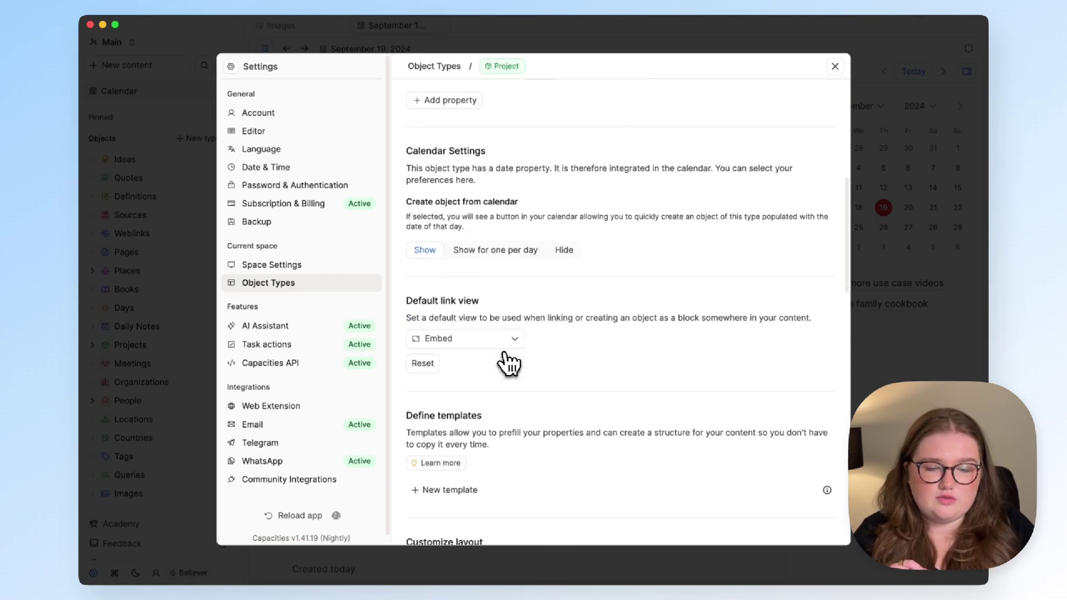
scroll(506, 364, down, 8)
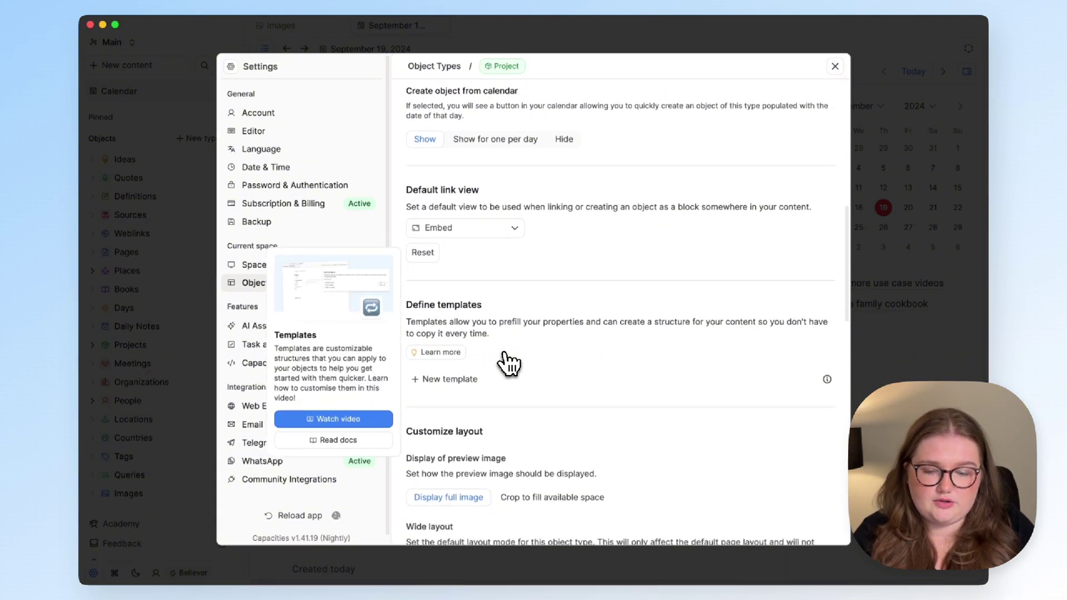
scroll(506, 364, down, 4)
scroll(506, 362, up, 14)
scroll(507, 361, down, 2)
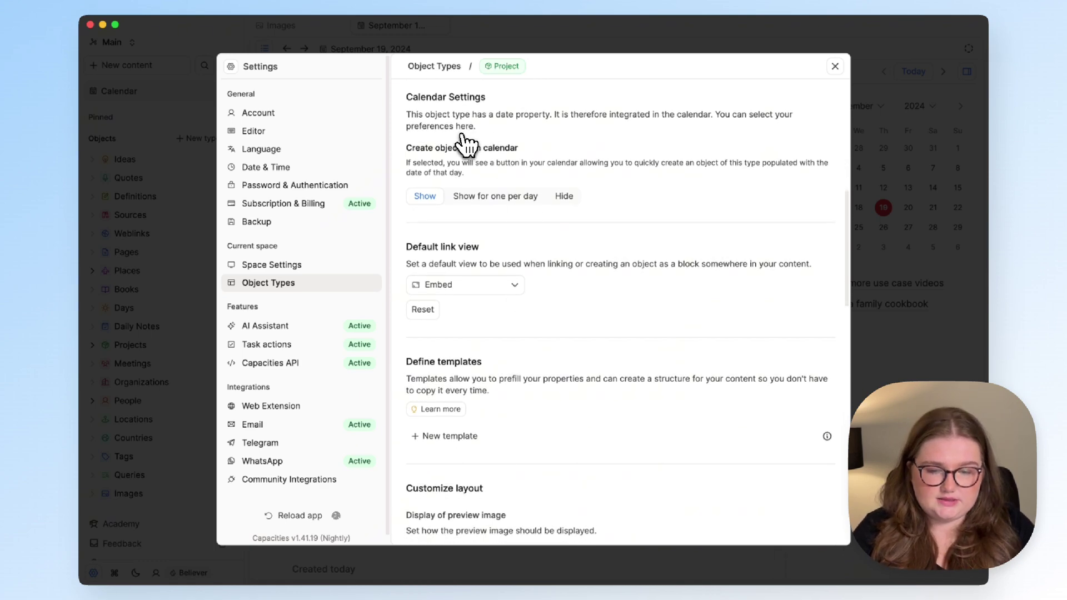
scroll(489, 225, up, 1)
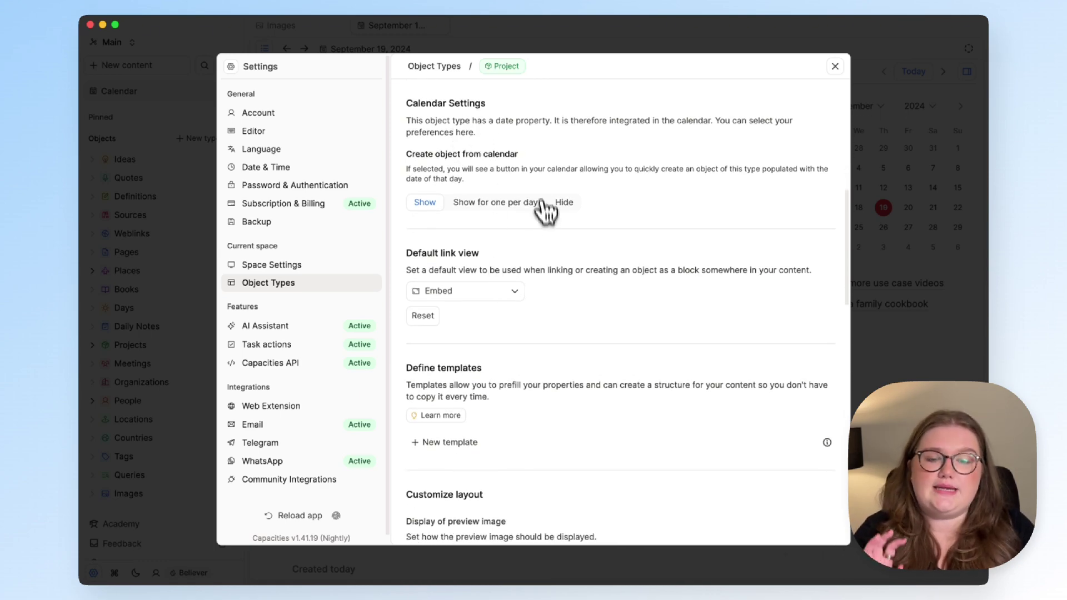
scroll(516, 170, up, 6)
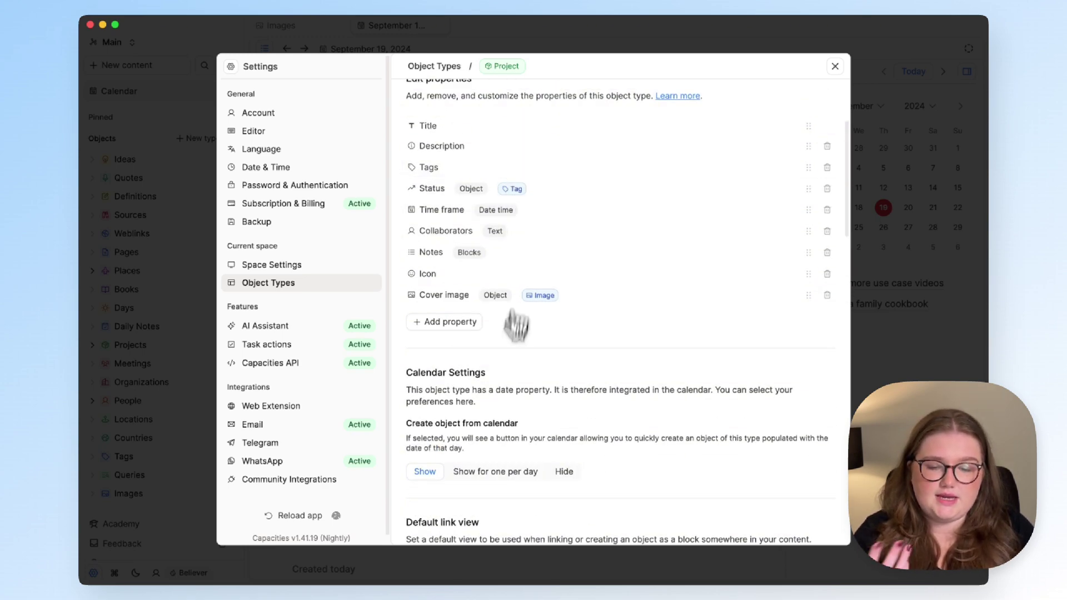
scroll(508, 373, down, 2)
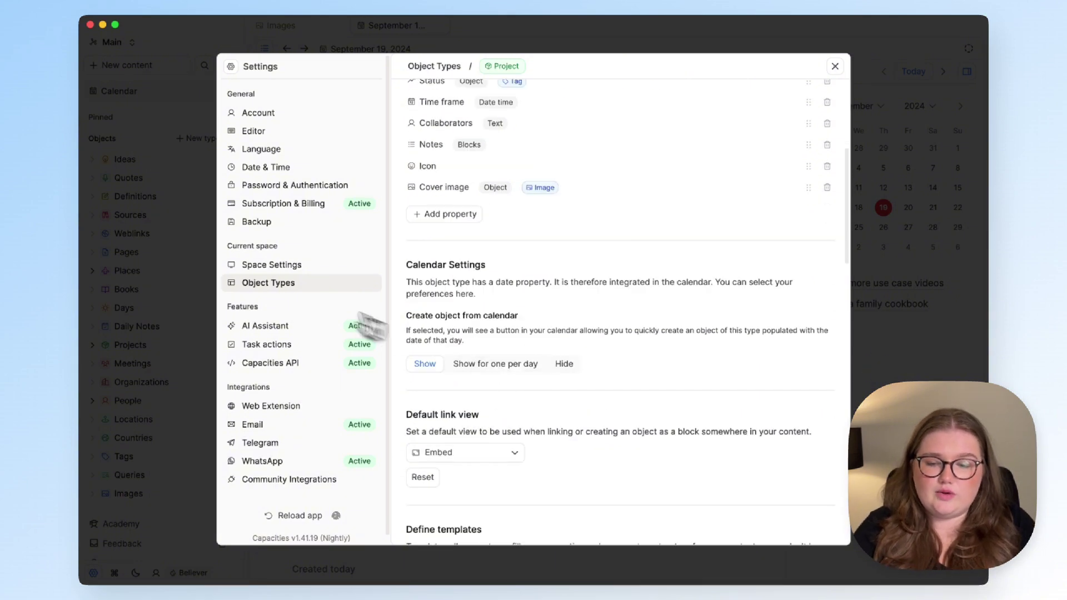
click(183, 278)
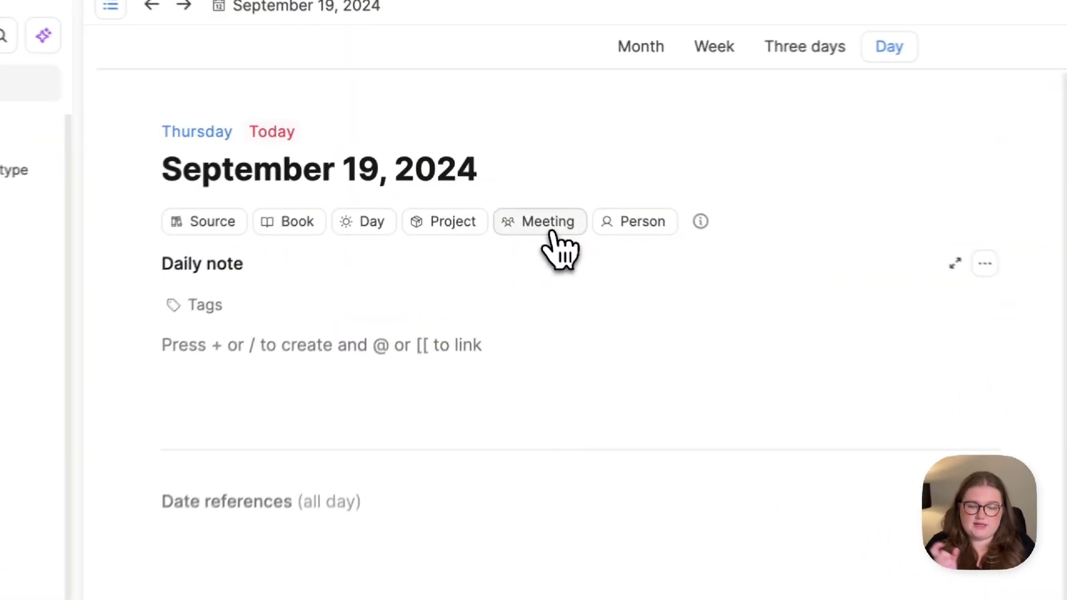
- Create an untitled Meeting dated September 5, 2024 and go to that day's calendar page
click(498, 167)
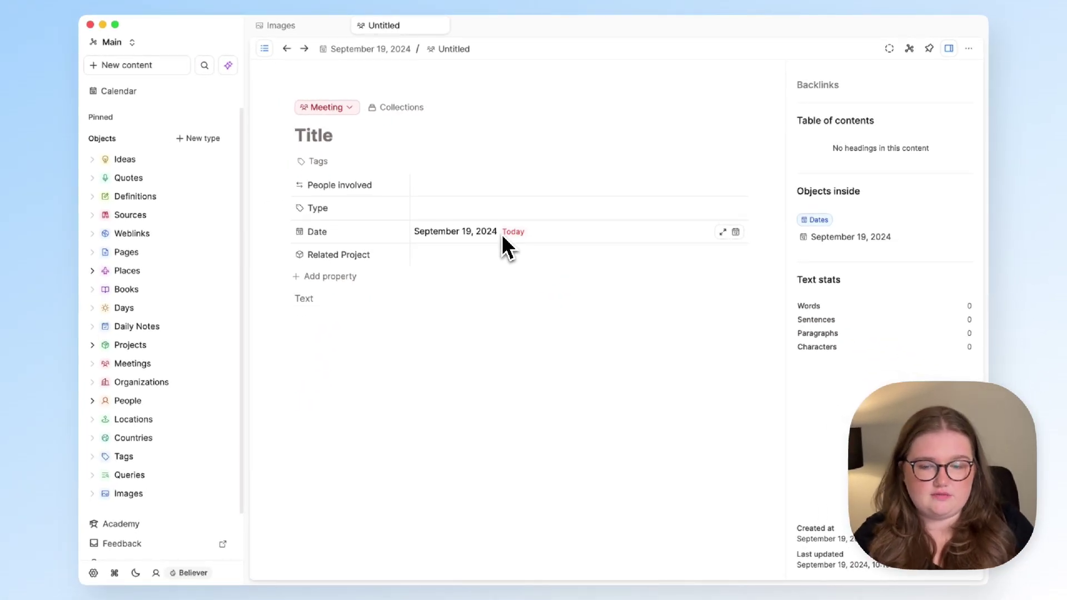
click(506, 235)
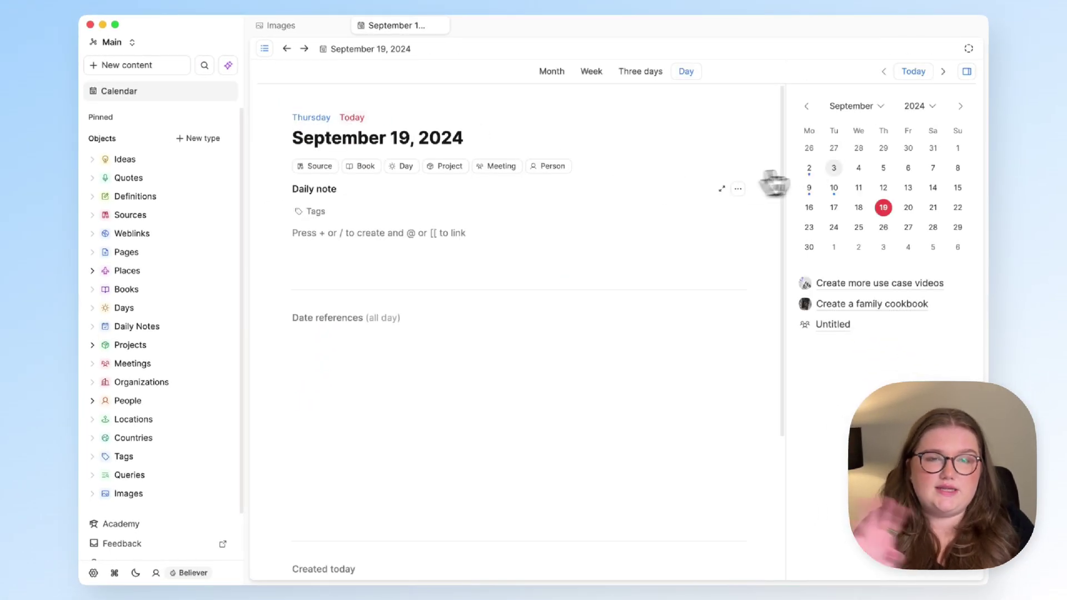
click(883, 168)
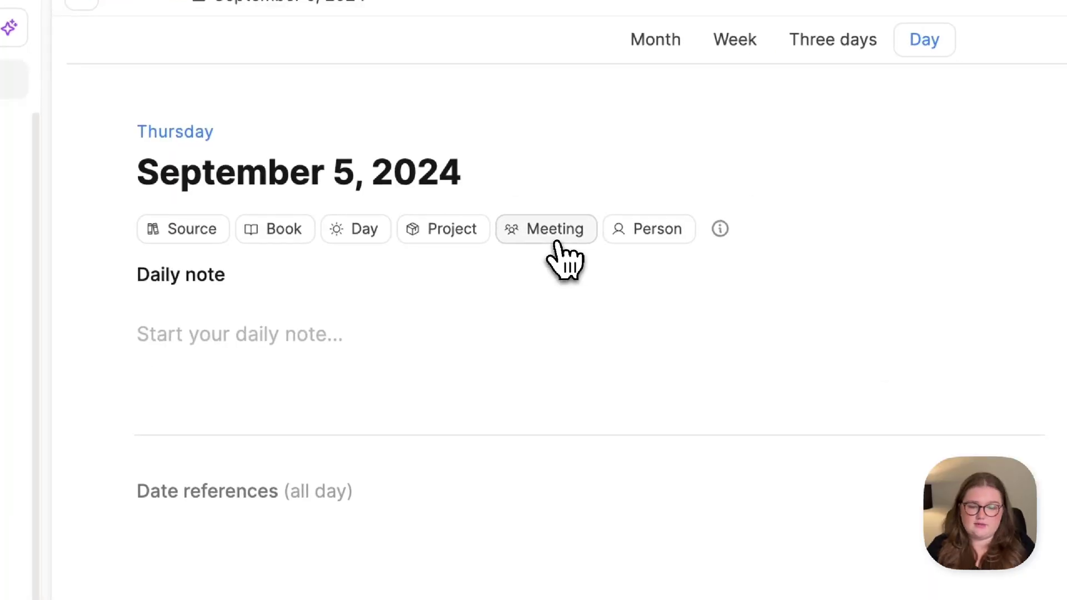
click(555, 243)
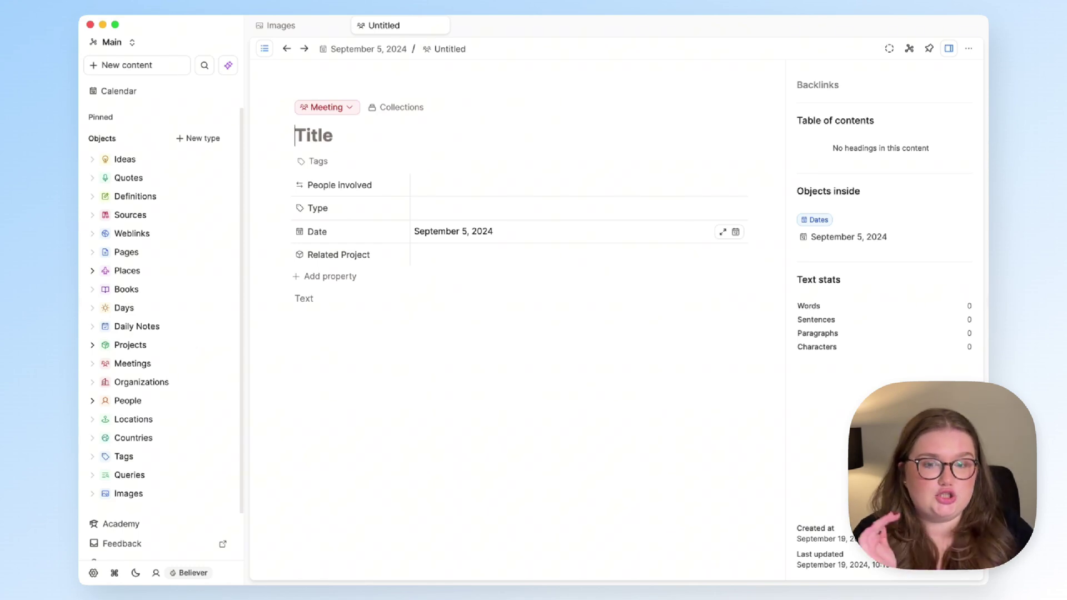
click(487, 233)
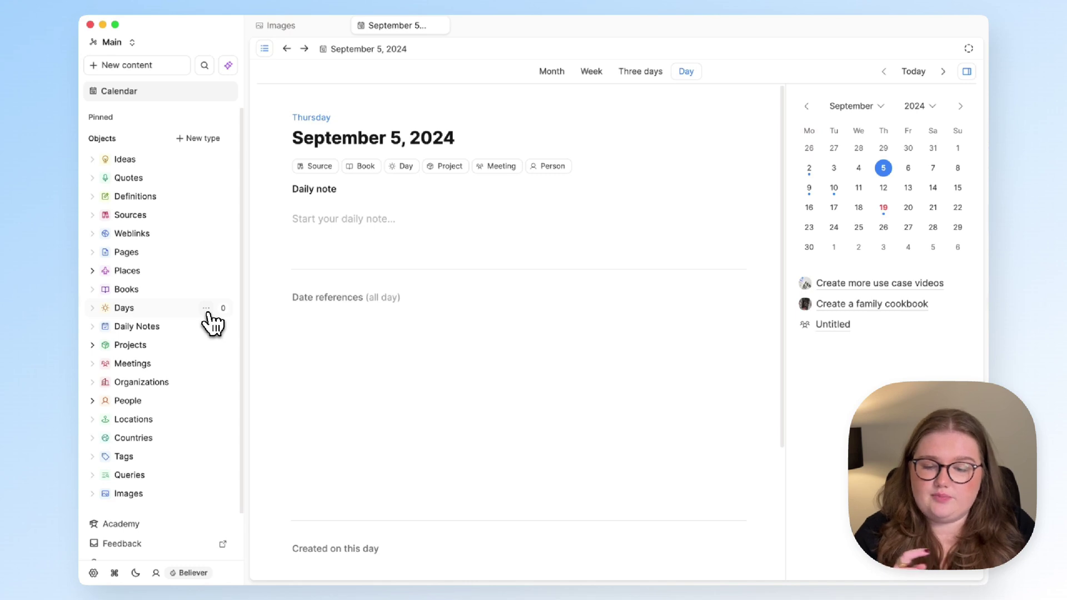
- Open the Day object type's settings from the Days sidebar menu and scroll to Calendar Settings
click(206, 310)
click(340, 422)
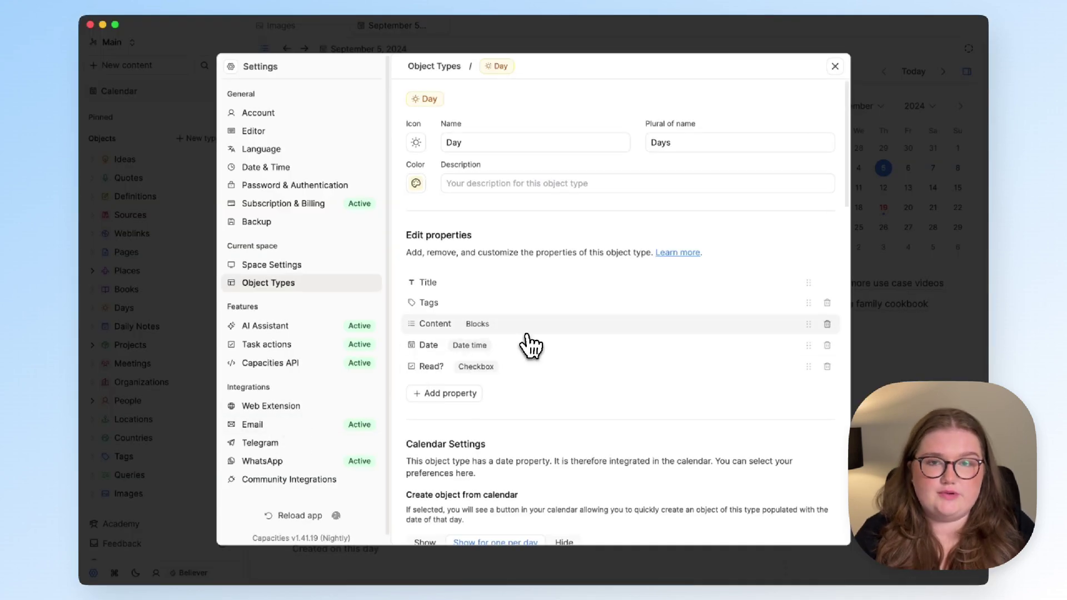
scroll(529, 339, down, 1)
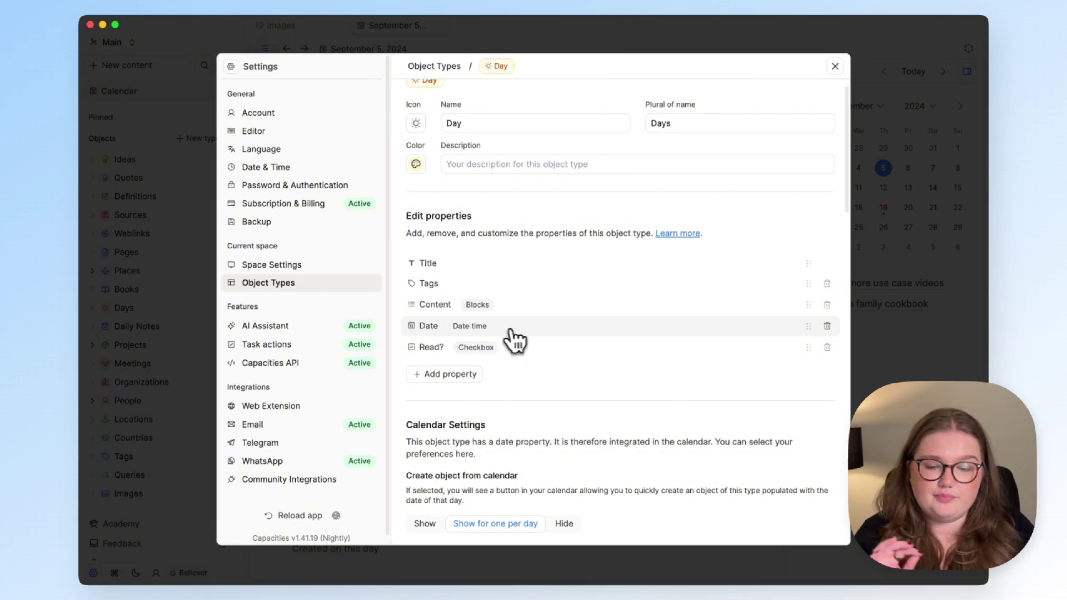
scroll(534, 344, down, 5)
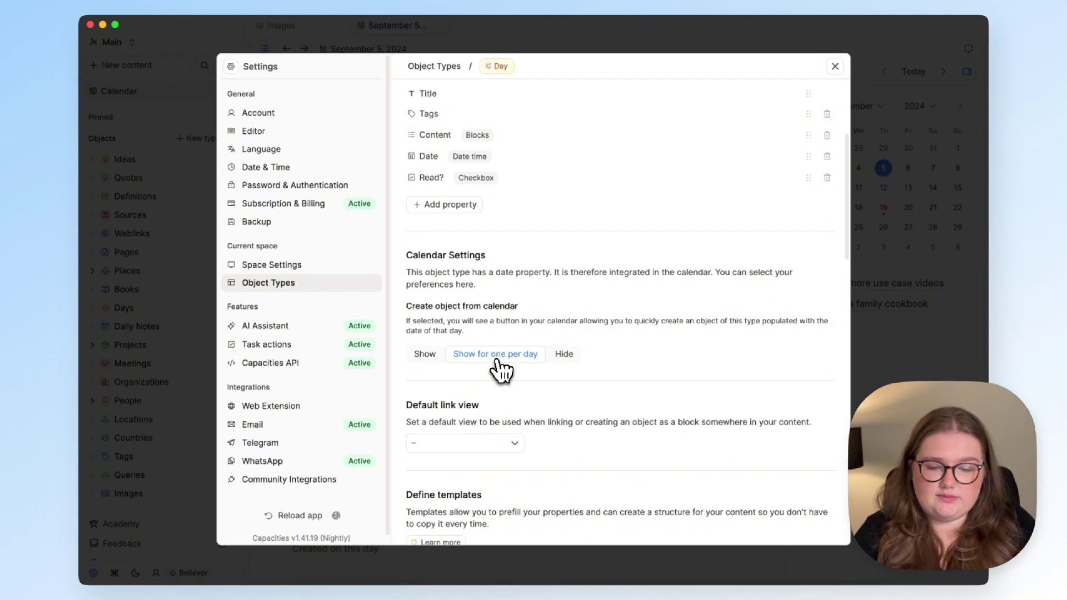
- Close settings and create a Day object for September 19, 2024 using the Today template
click(858, 282)
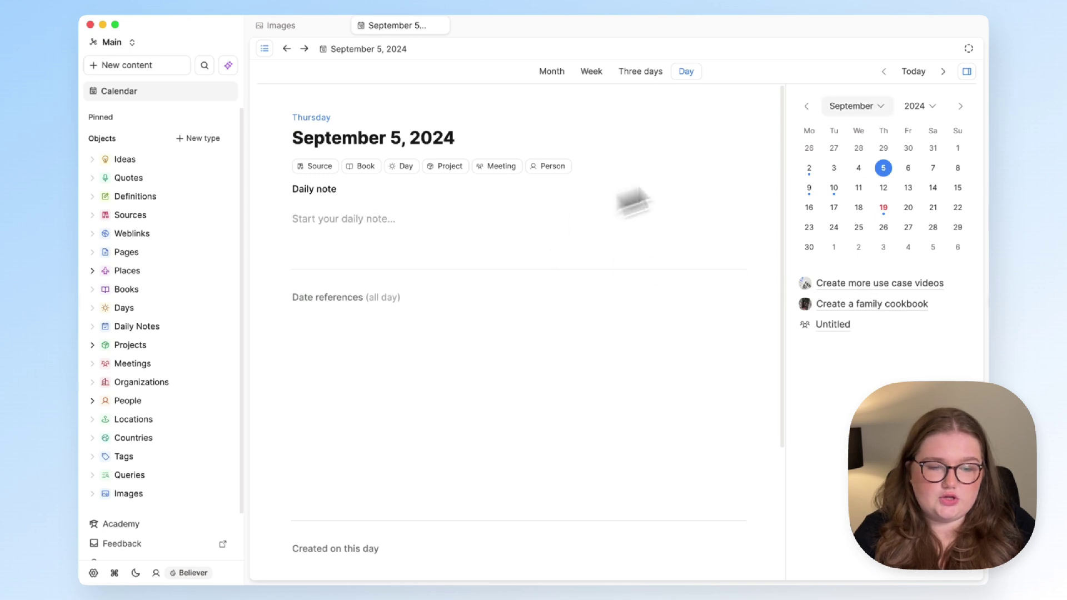
click(911, 73)
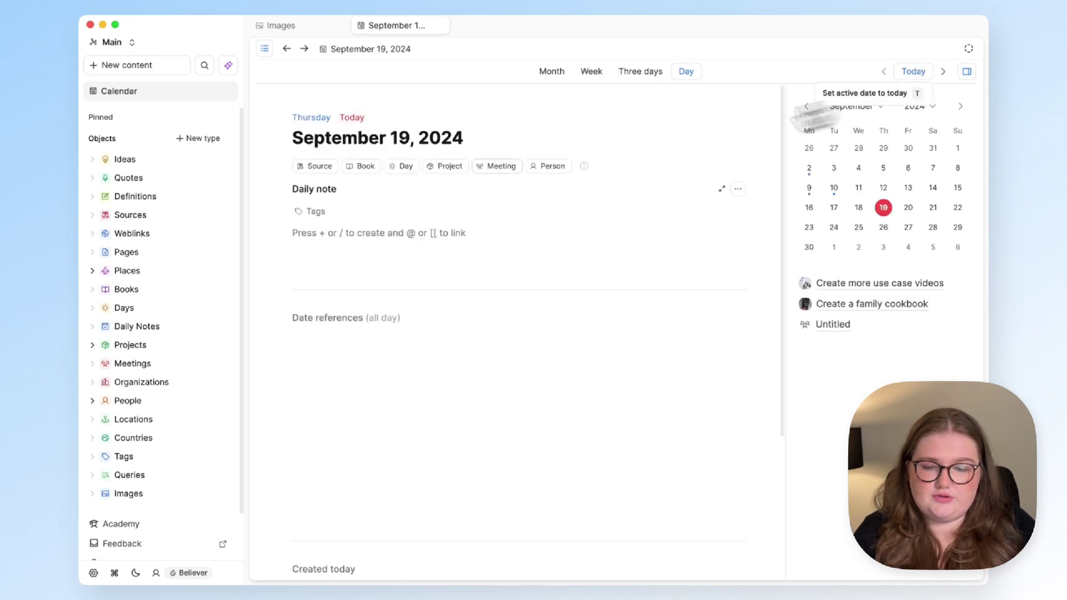
click(406, 174)
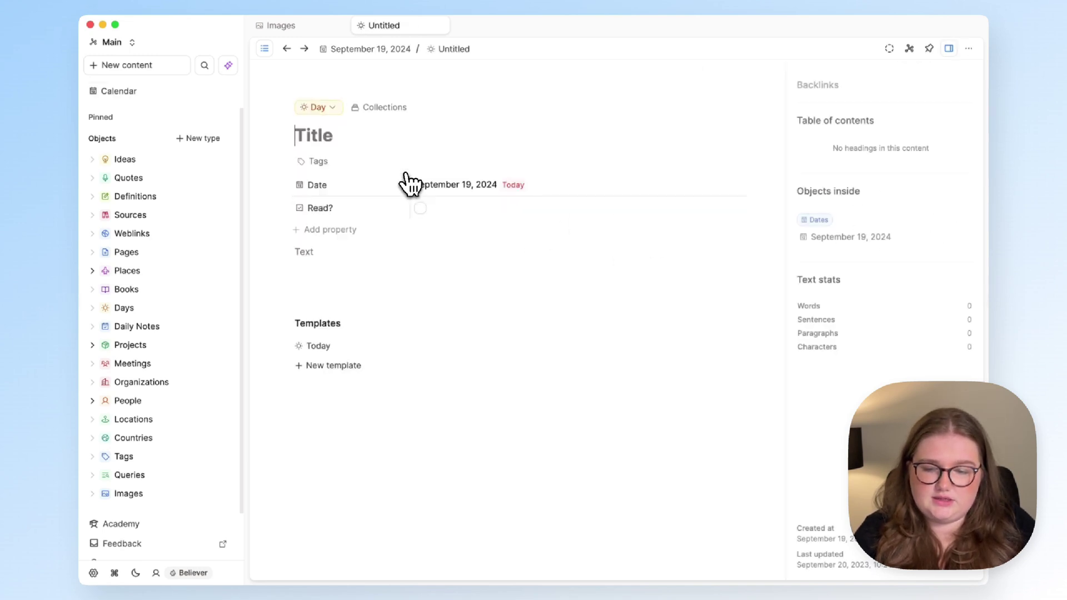
click(380, 345)
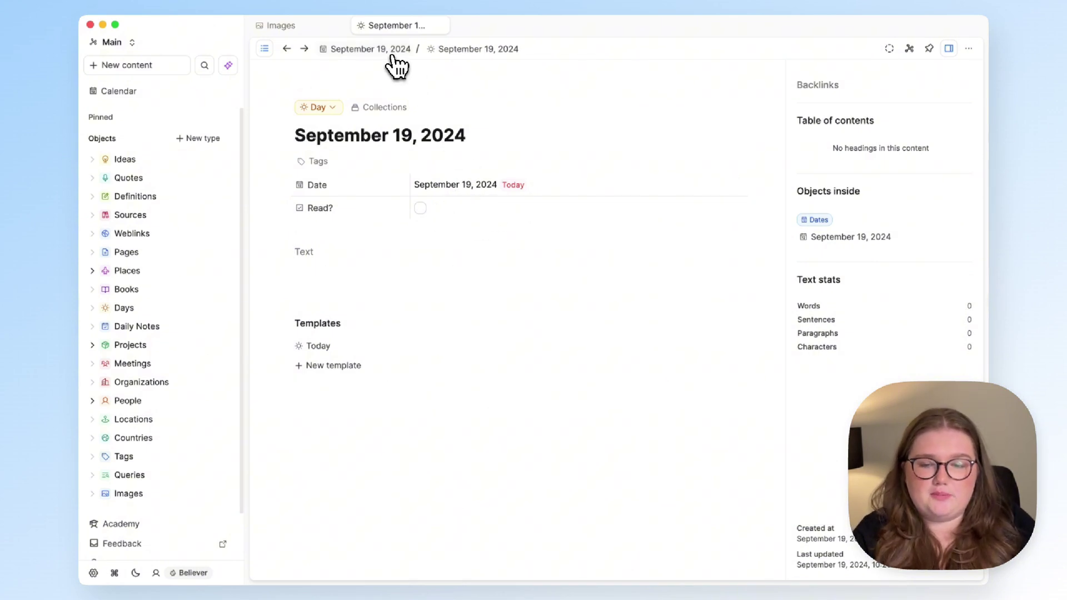
- Back on today's calendar page, expand Date references and the new Day entry
click(370, 49)
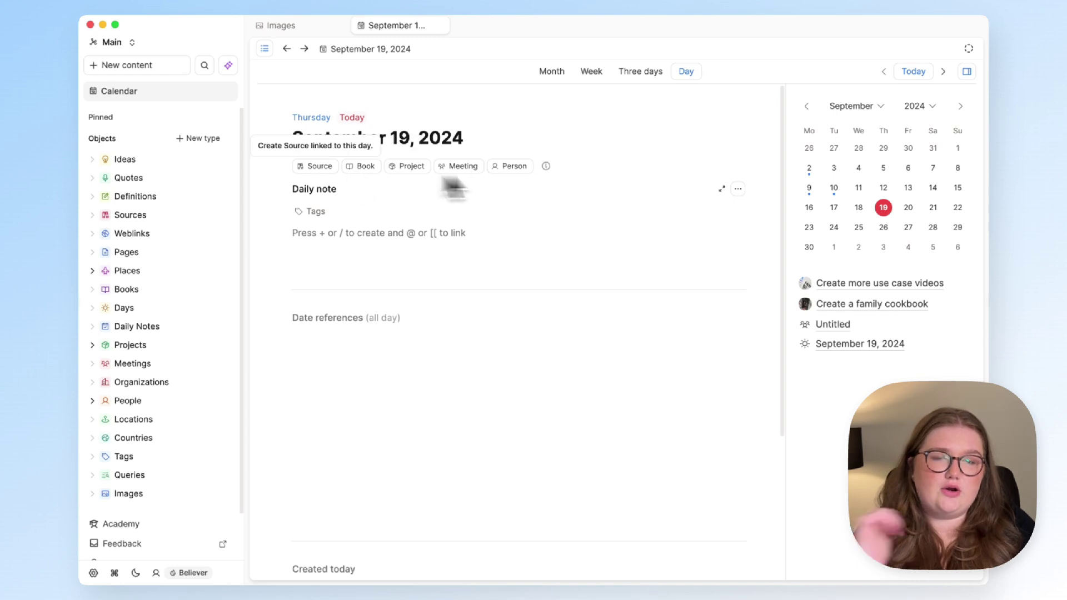
click(371, 316)
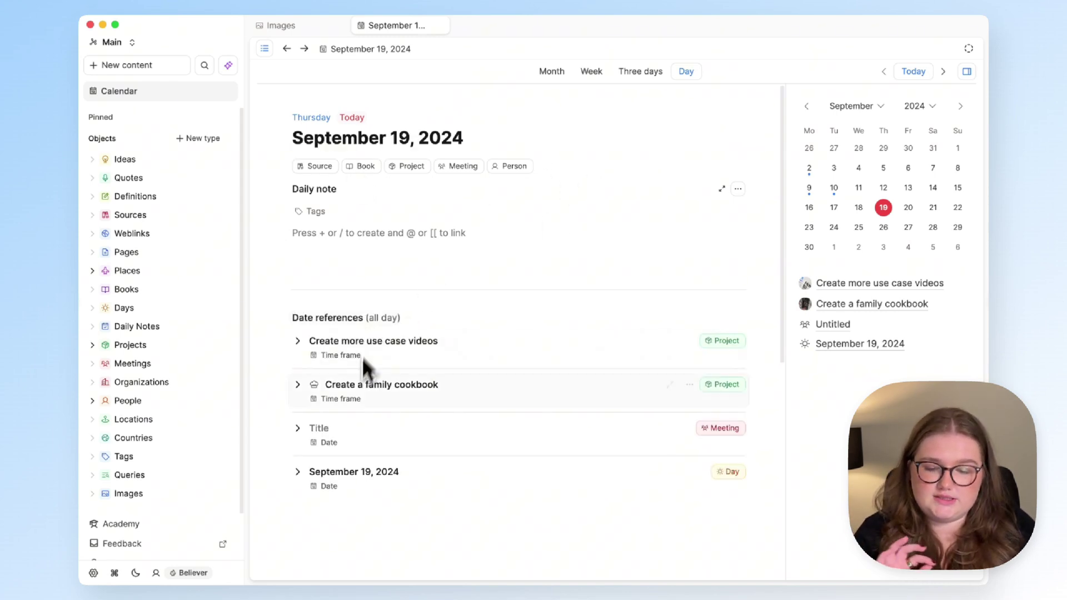
click(298, 472)
scroll(297, 477, up, 1)
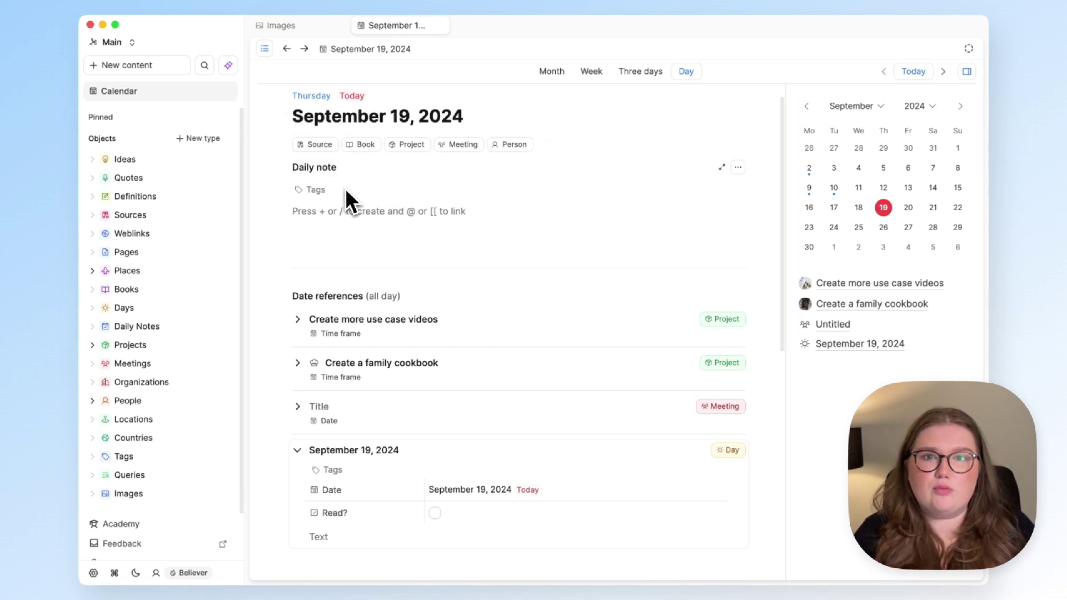
scroll(345, 193, up, 1)
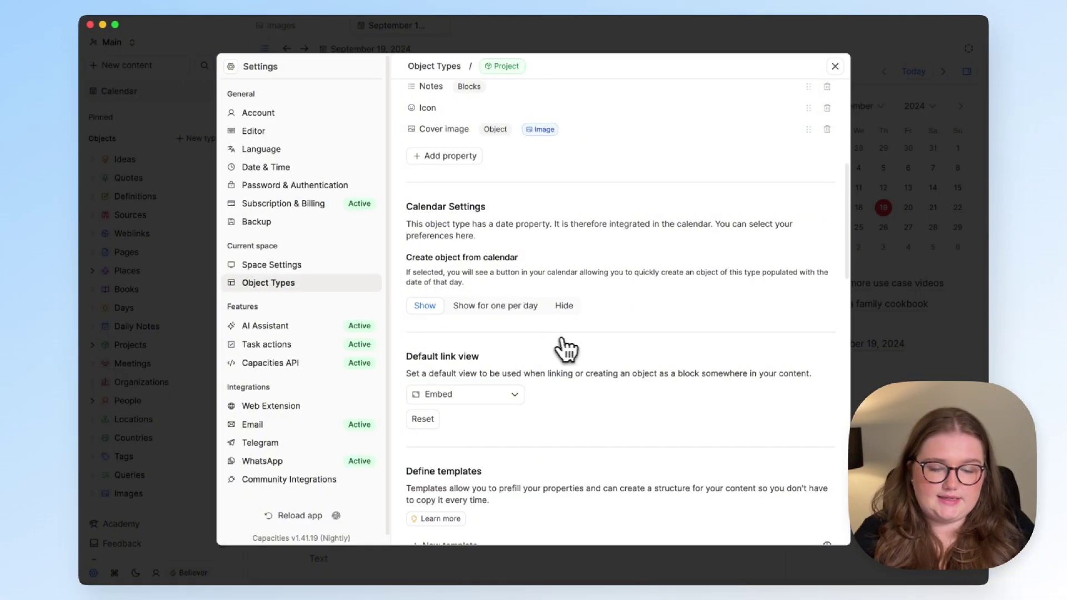
scroll(565, 352, down, 2)
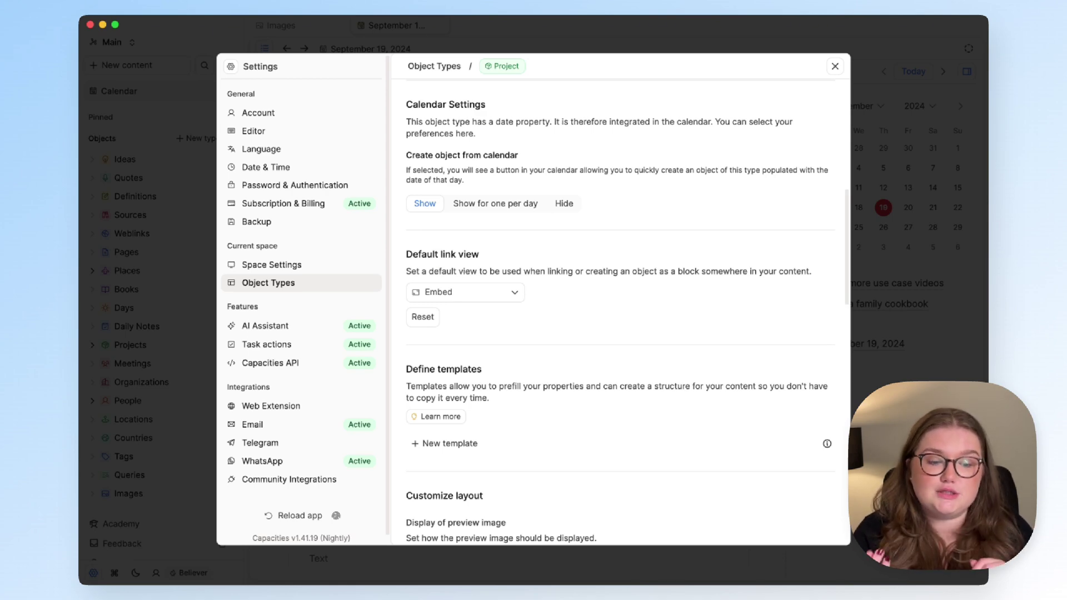
- Close settings and write a sentence in today's note linking the Create a family cookbook project
click(884, 233)
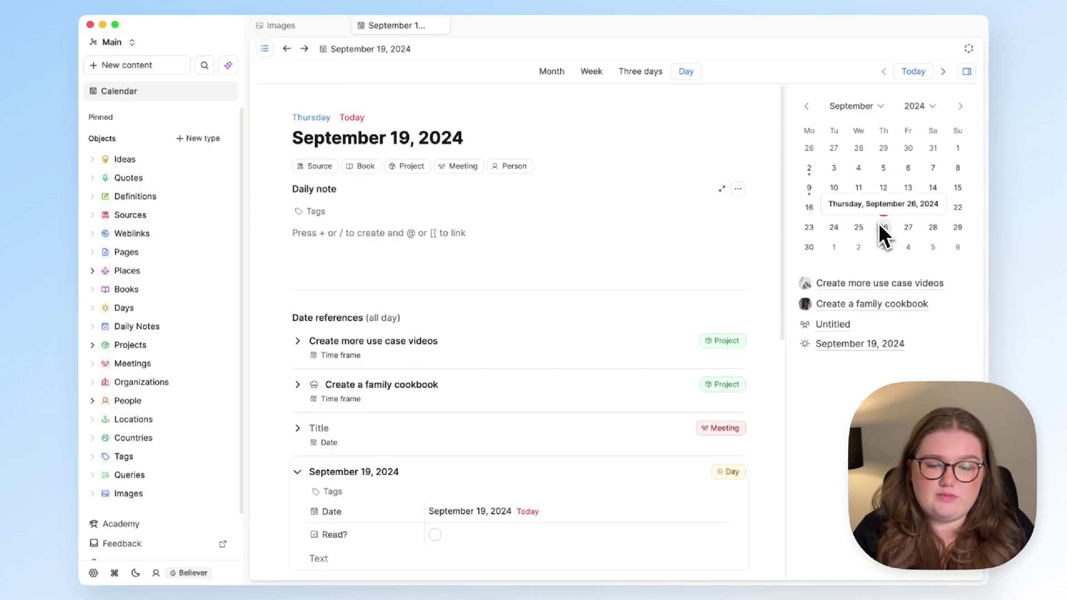
click(493, 239)
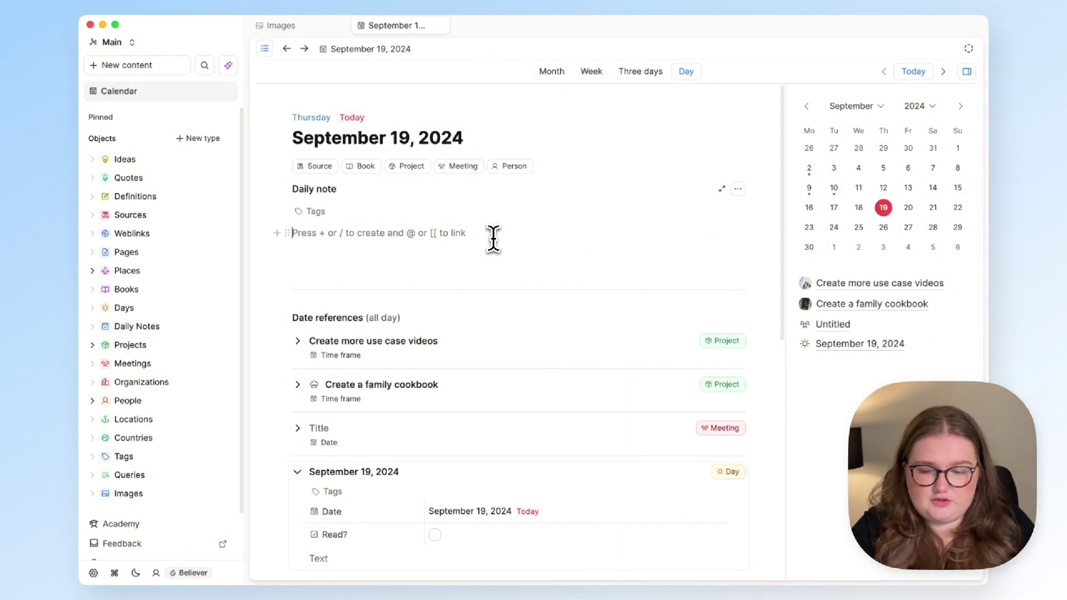
text(this li)
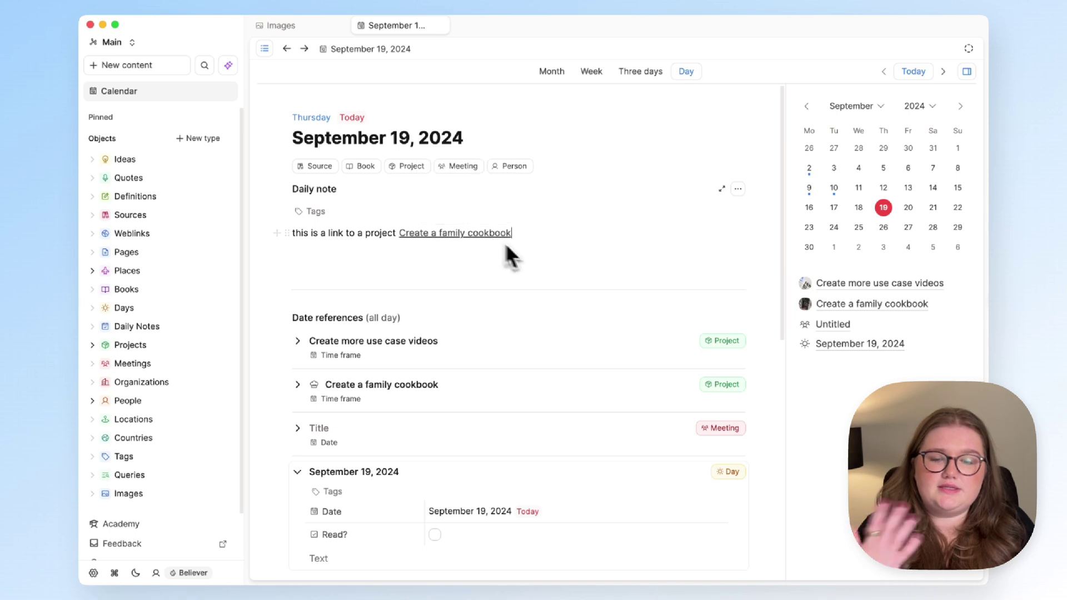
mouse_move(481, 229)
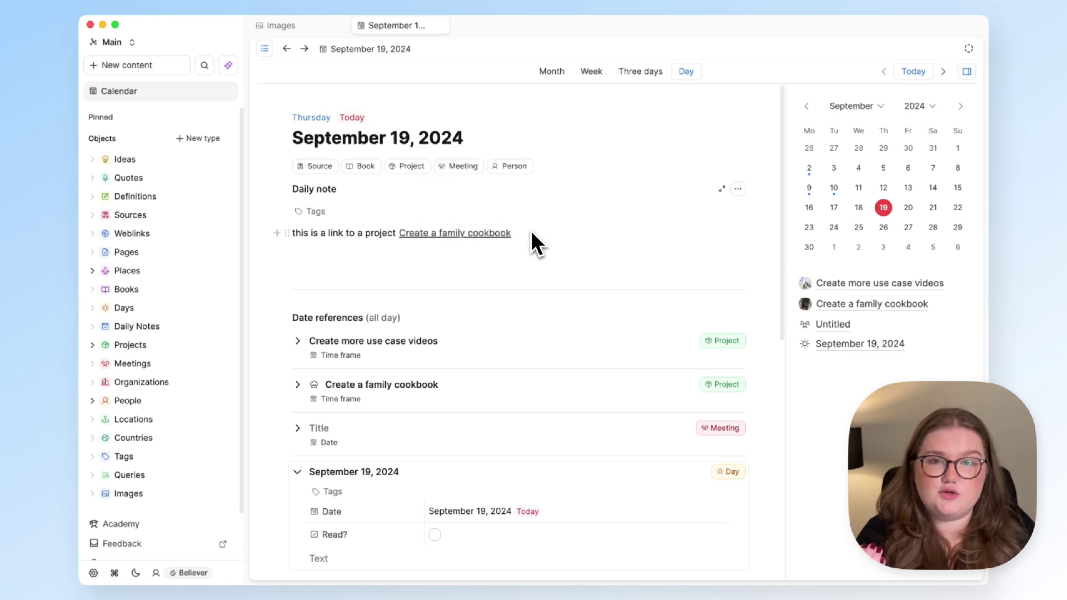
click(503, 235)
key(super+bracketleft)
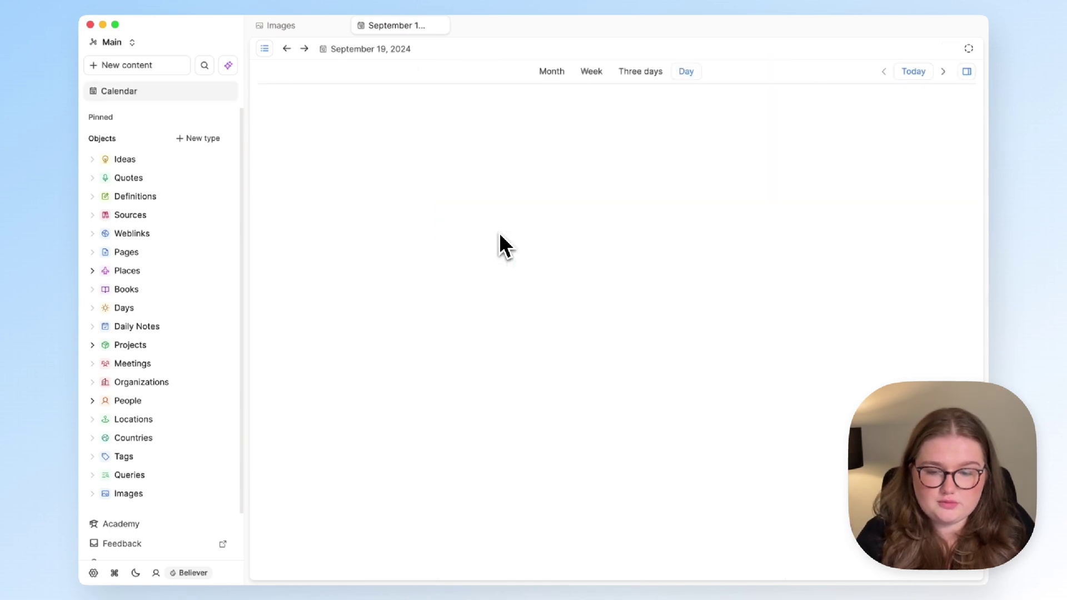
click(529, 236)
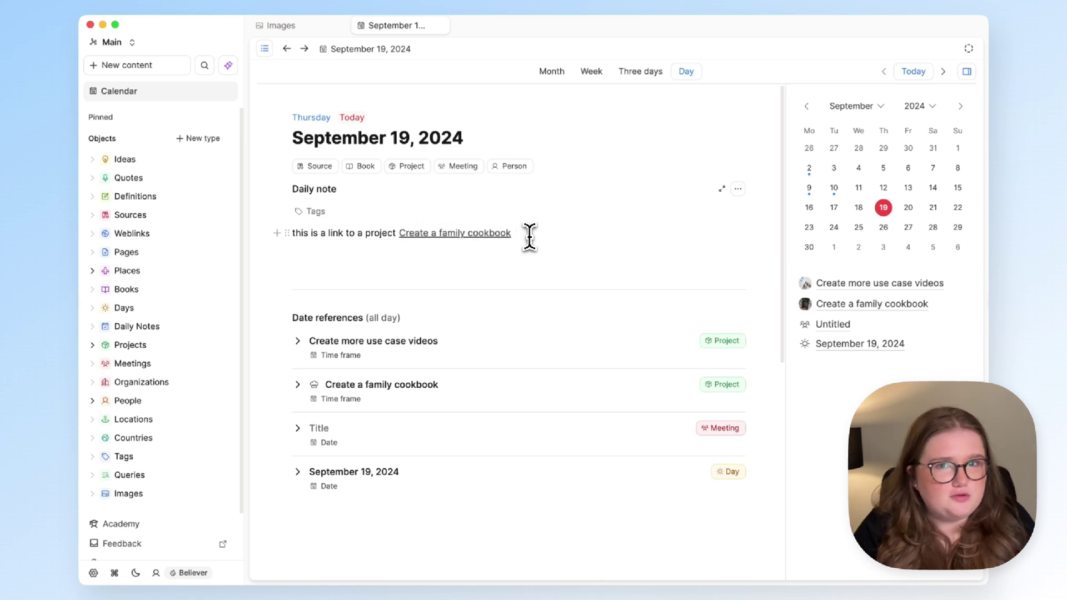
key(Return)
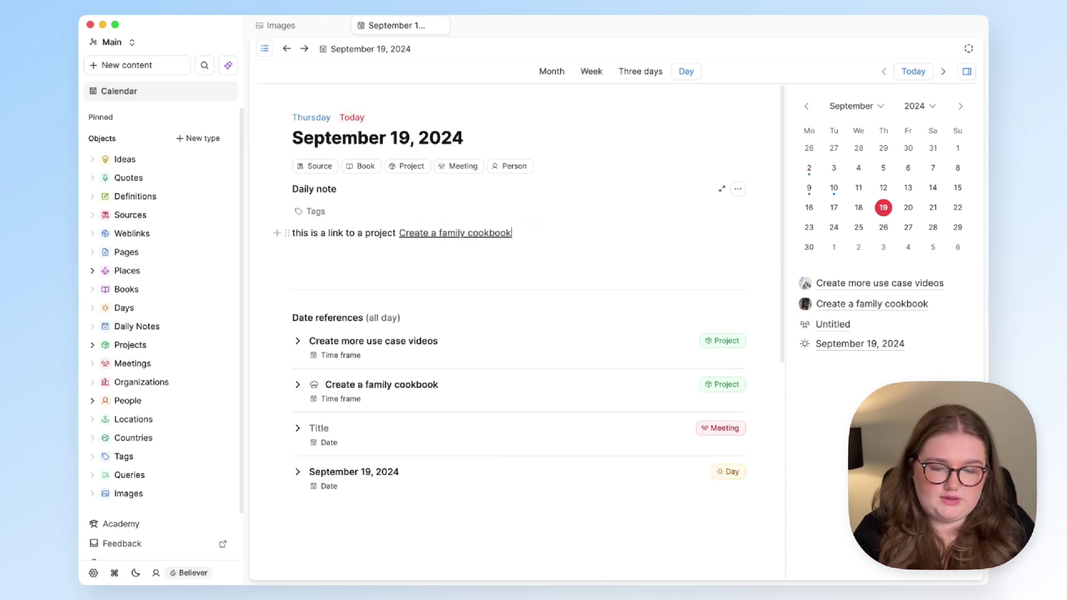
text(@cr)
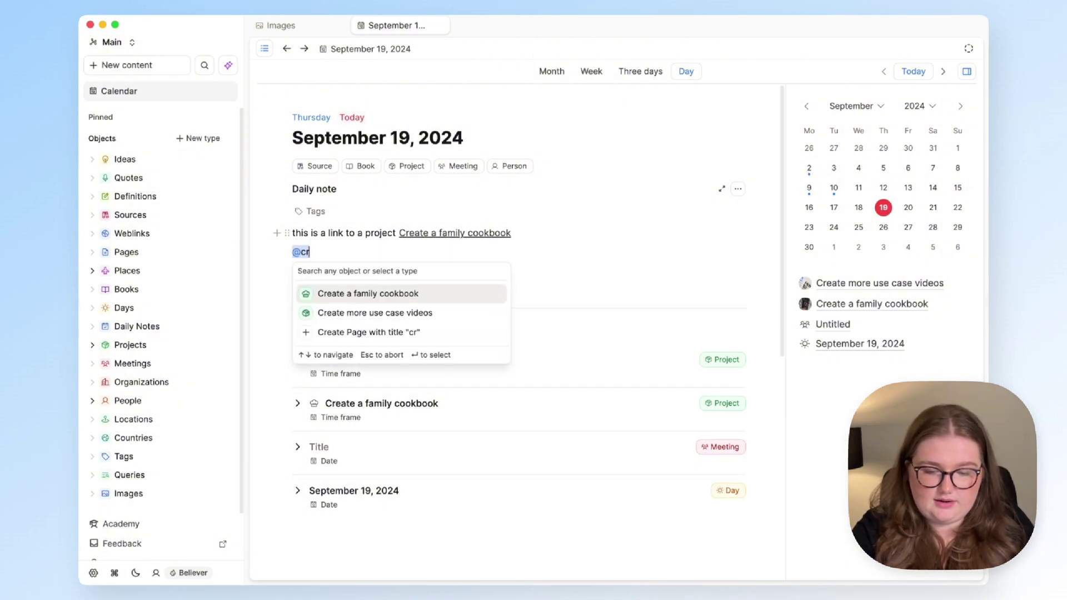
key(Return)
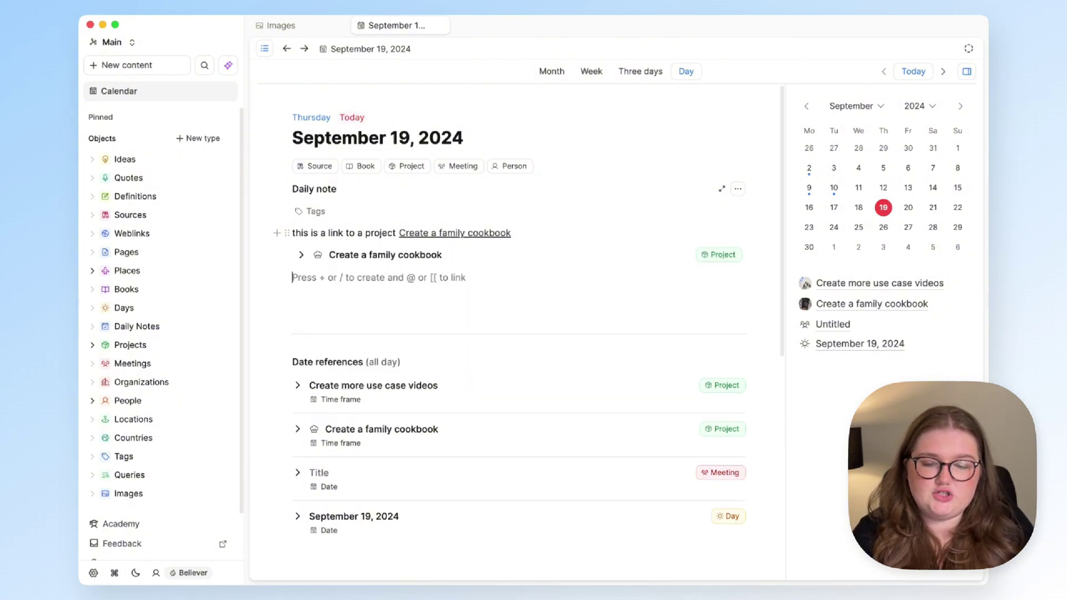
click(301, 255)
scroll(302, 256, down, 2)
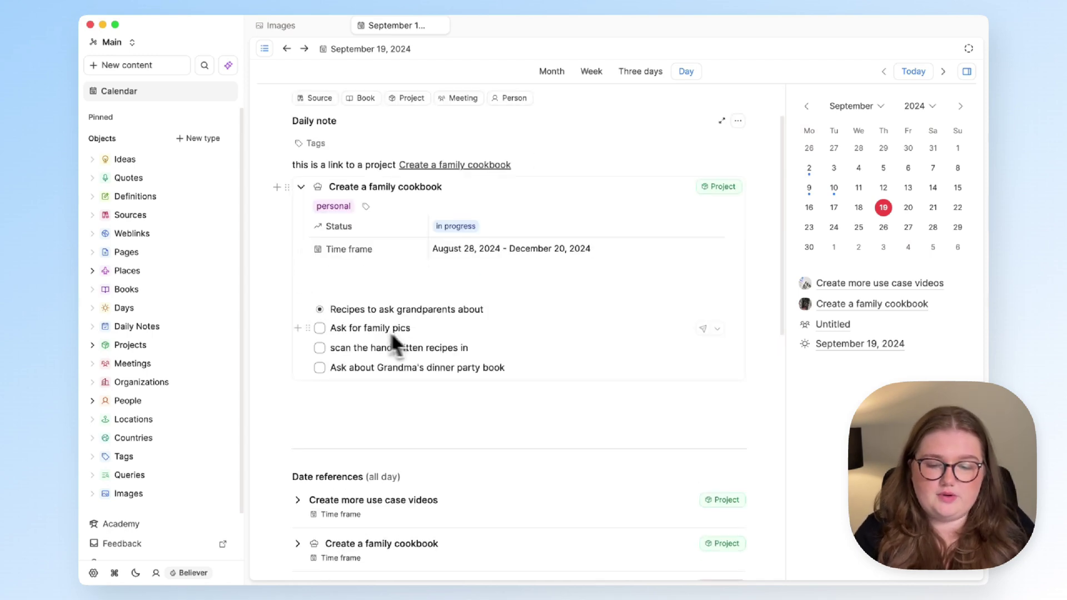
click(301, 187)
scroll(700, 206, up, 2)
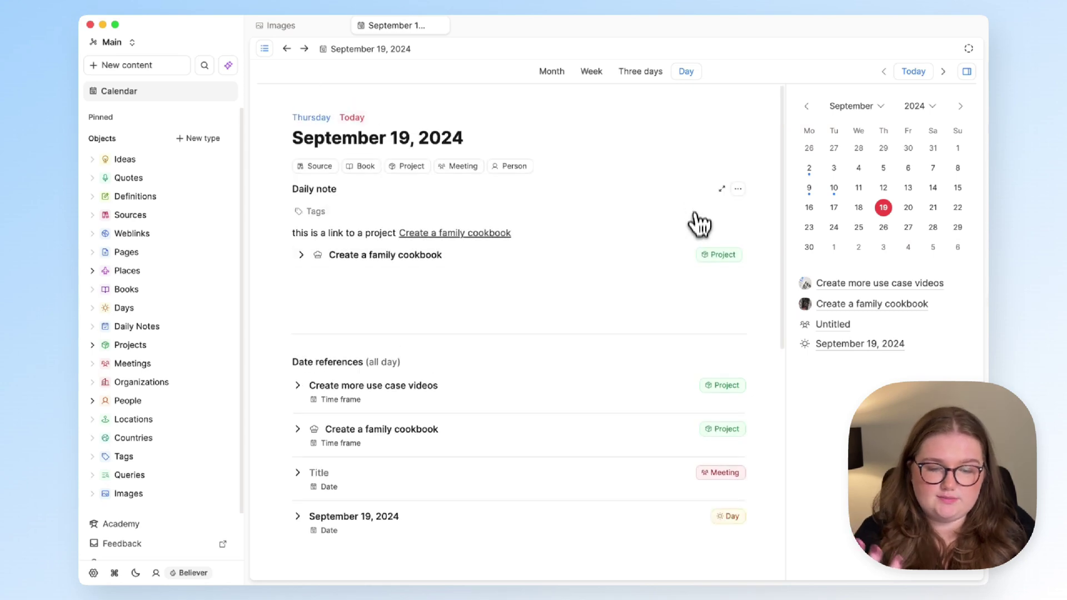
click(688, 255)
mouse_move(621, 412)
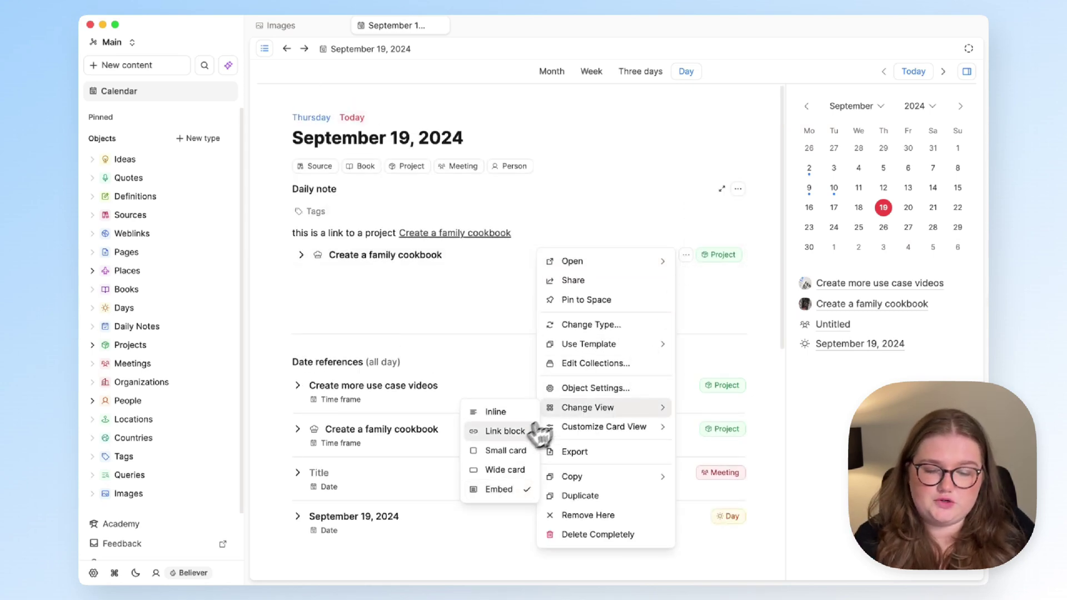
click(506, 447)
click(490, 255)
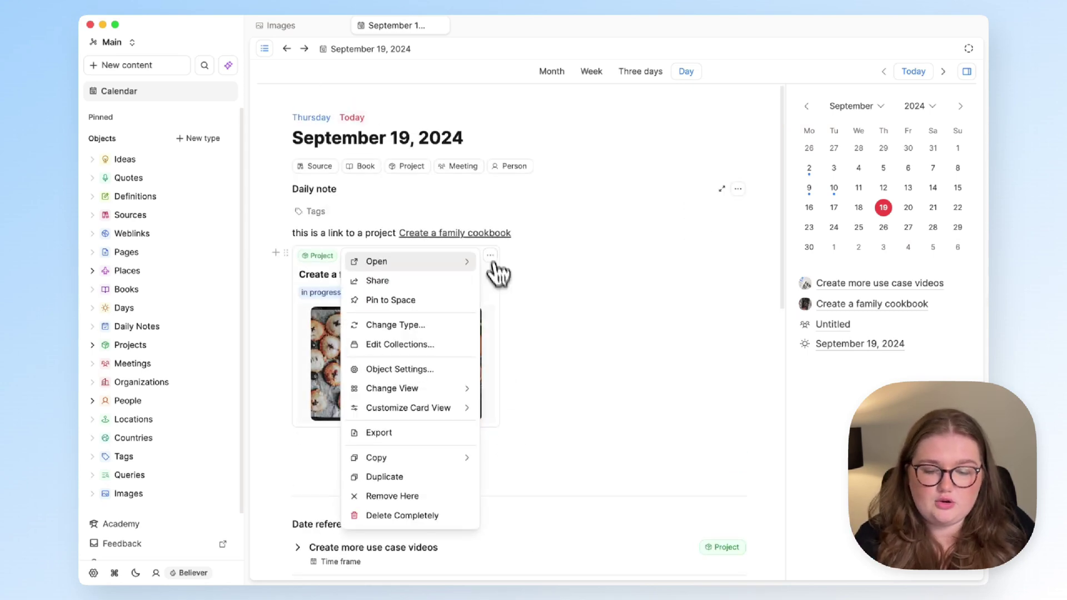
click(460, 405)
mouse_move(442, 461)
click(294, 448)
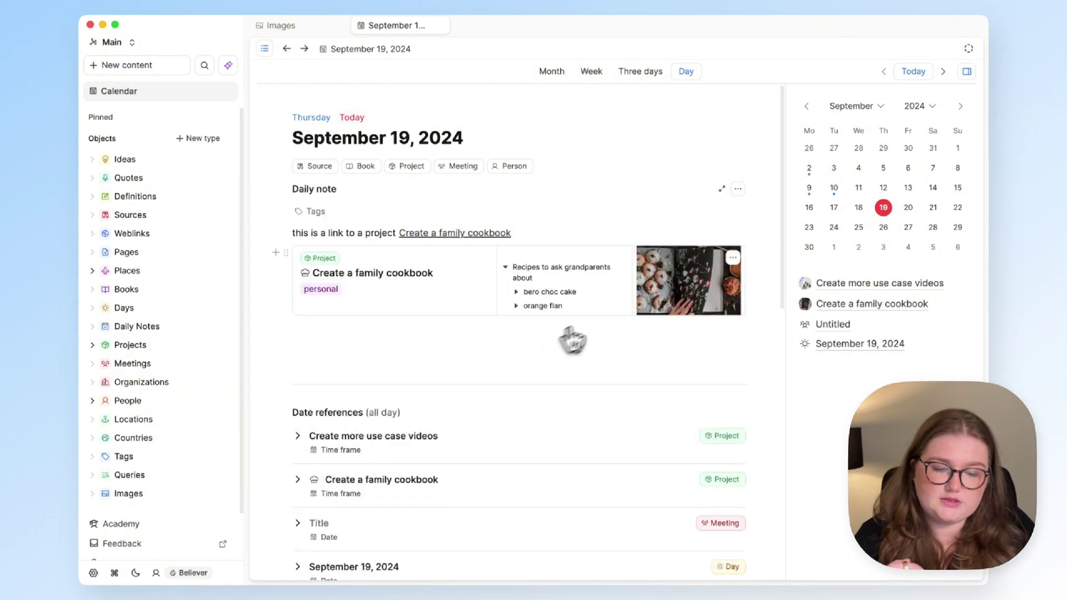
click(733, 257)
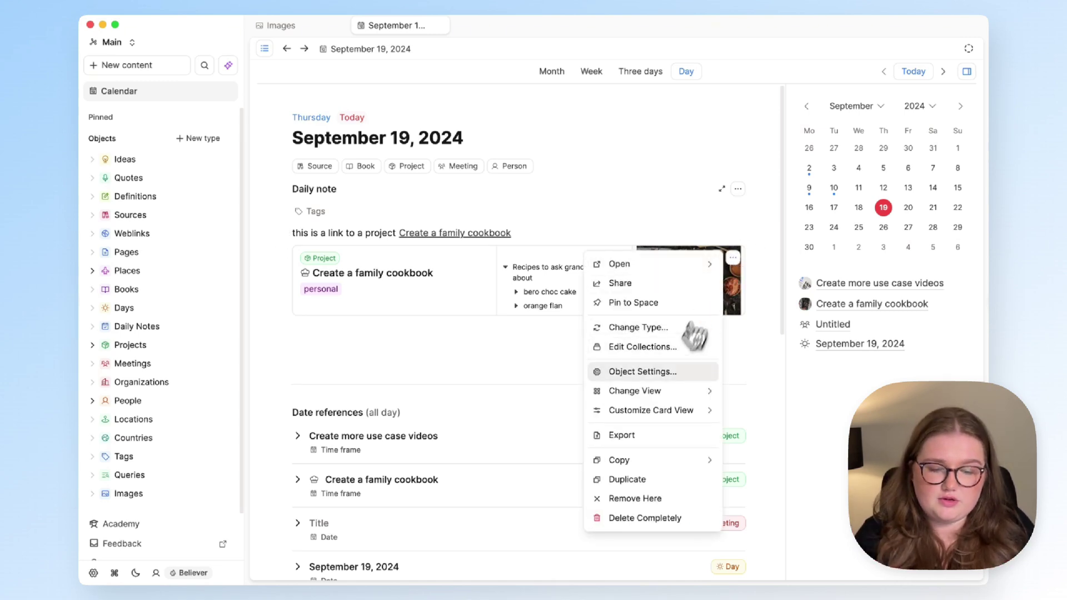
mouse_move(665, 393)
click(558, 474)
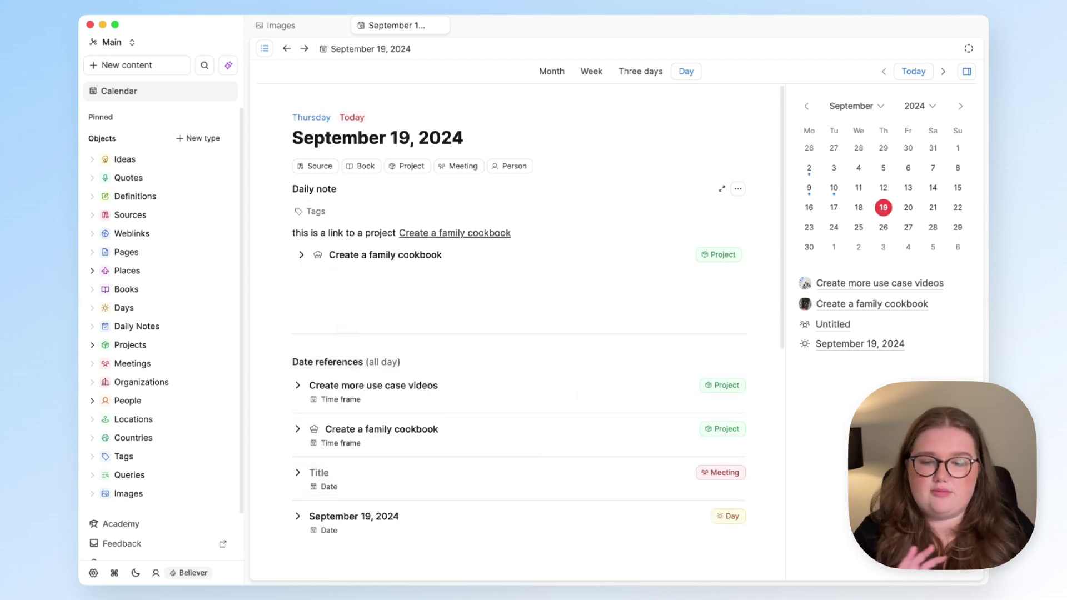
- Set the Project type's Default link view to Embed
click(206, 344)
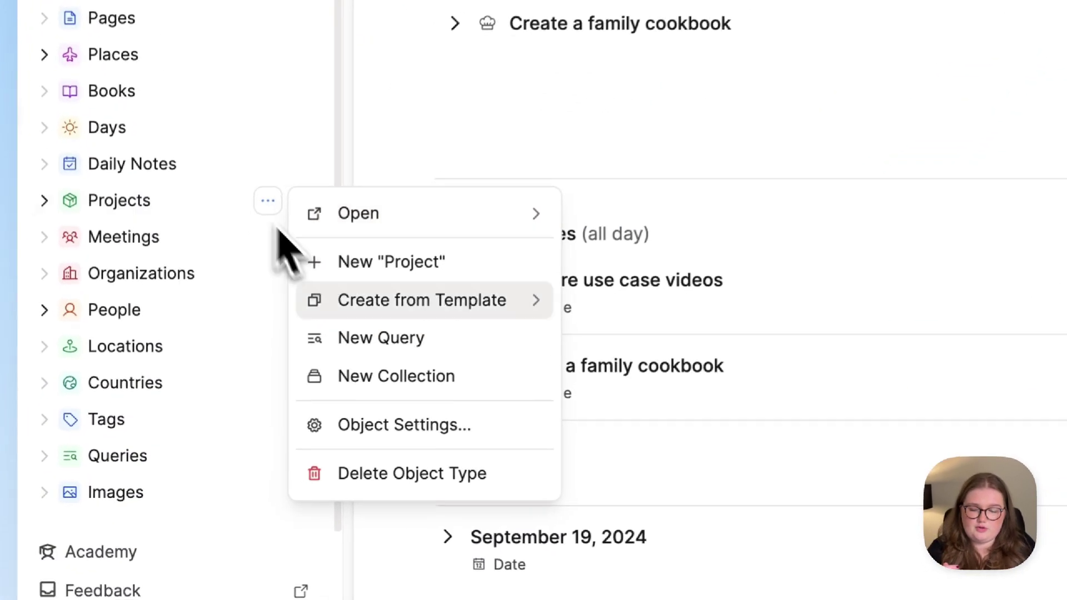
click(356, 423)
scroll(566, 384, down, 10)
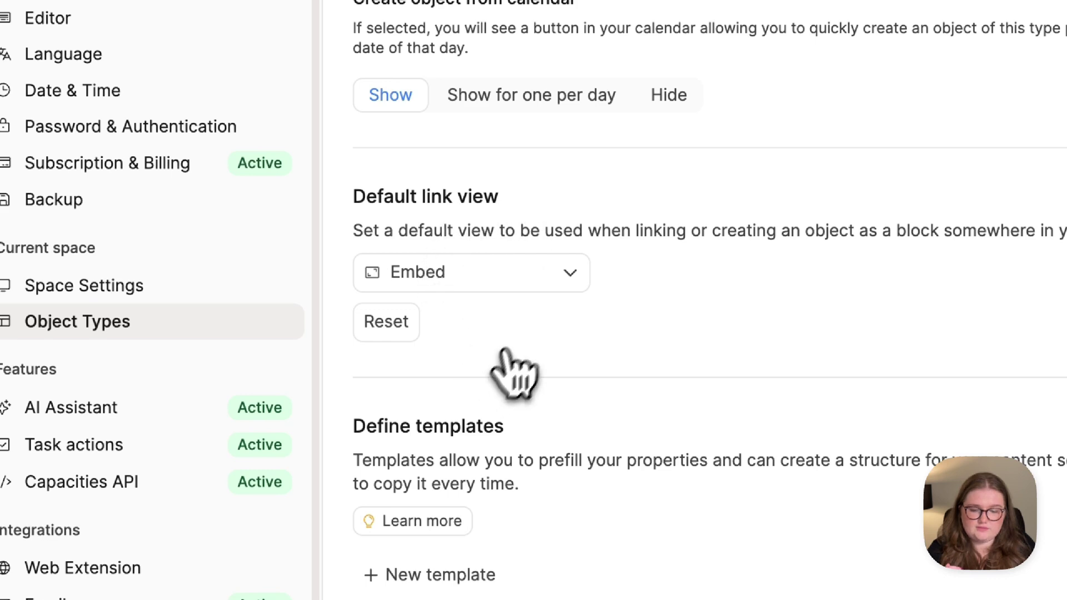
click(552, 286)
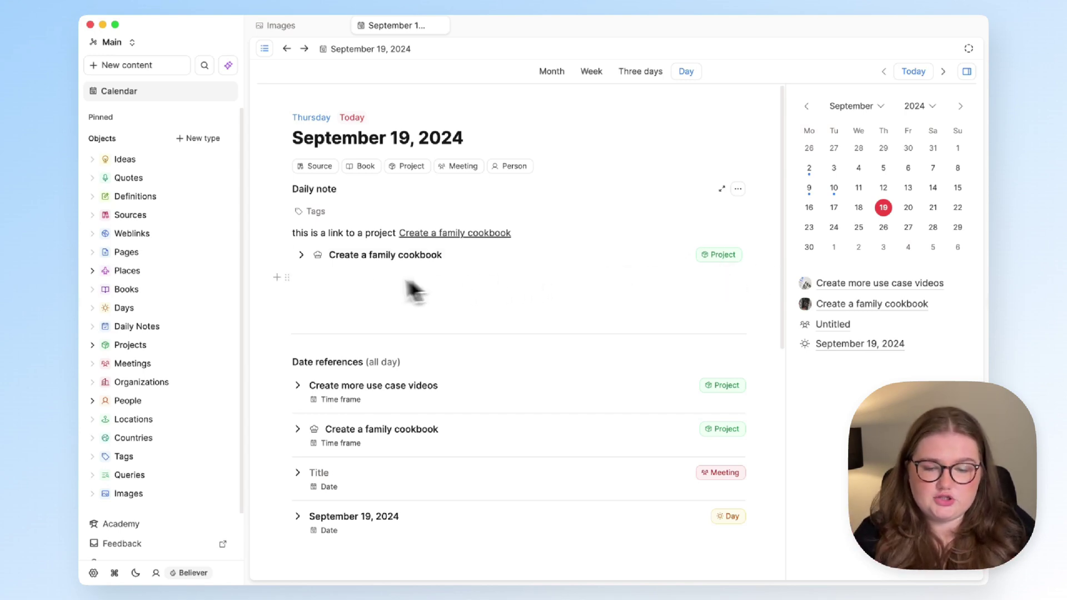
- Expand and collapse the embedded family cookbook project, then go to the Sources collection
click(301, 255)
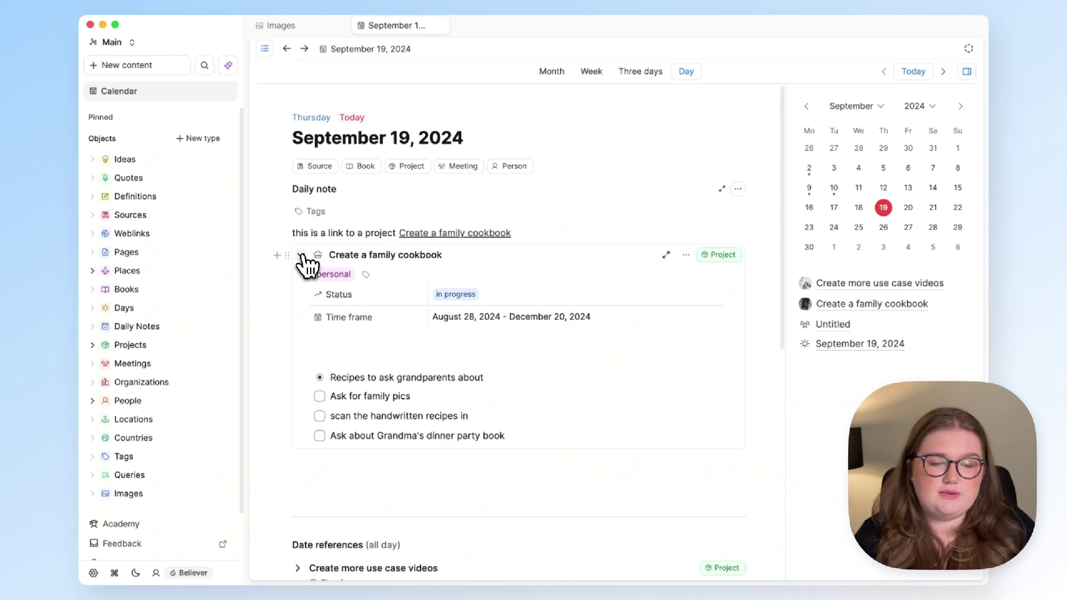
click(302, 254)
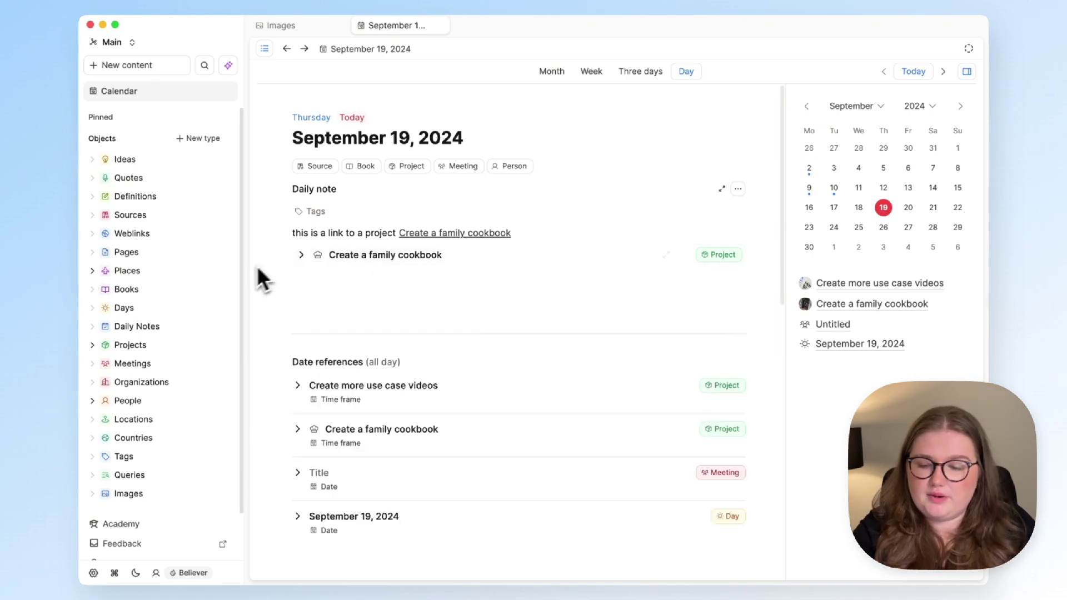
click(157, 215)
- Open the antilibrary source as a full page with the sidebar hidden
click(361, 203)
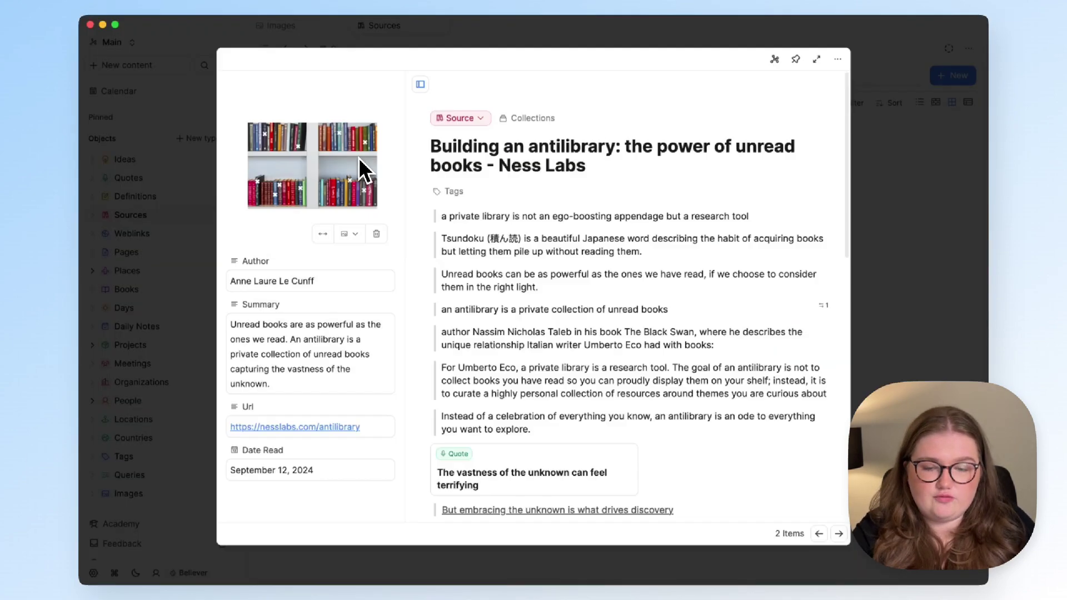
click(827, 63)
scroll(661, 274, down, 5)
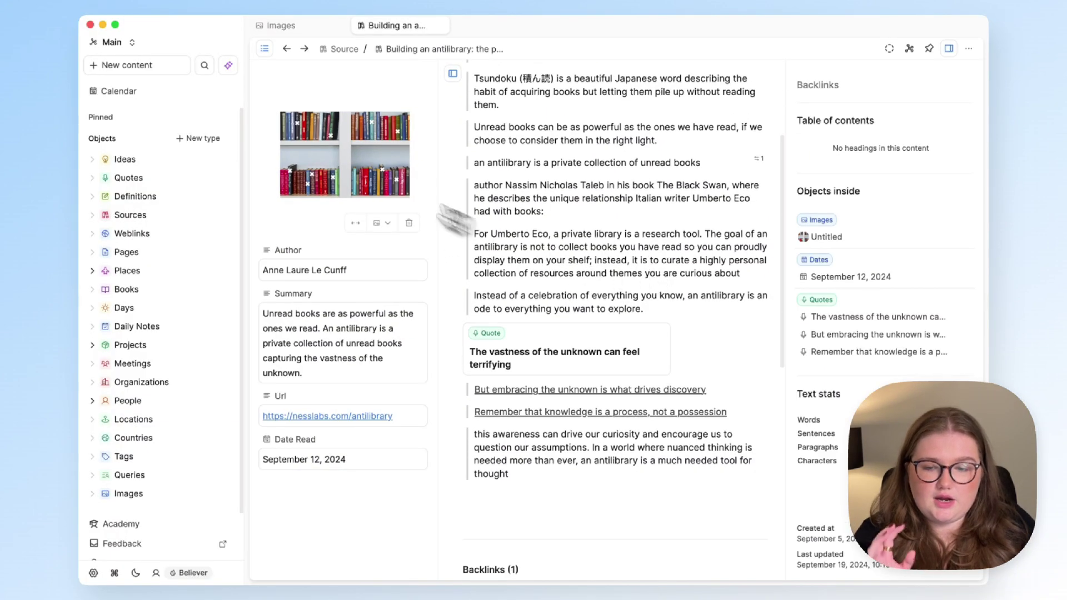
click(265, 48)
scroll(492, 313, up, 2)
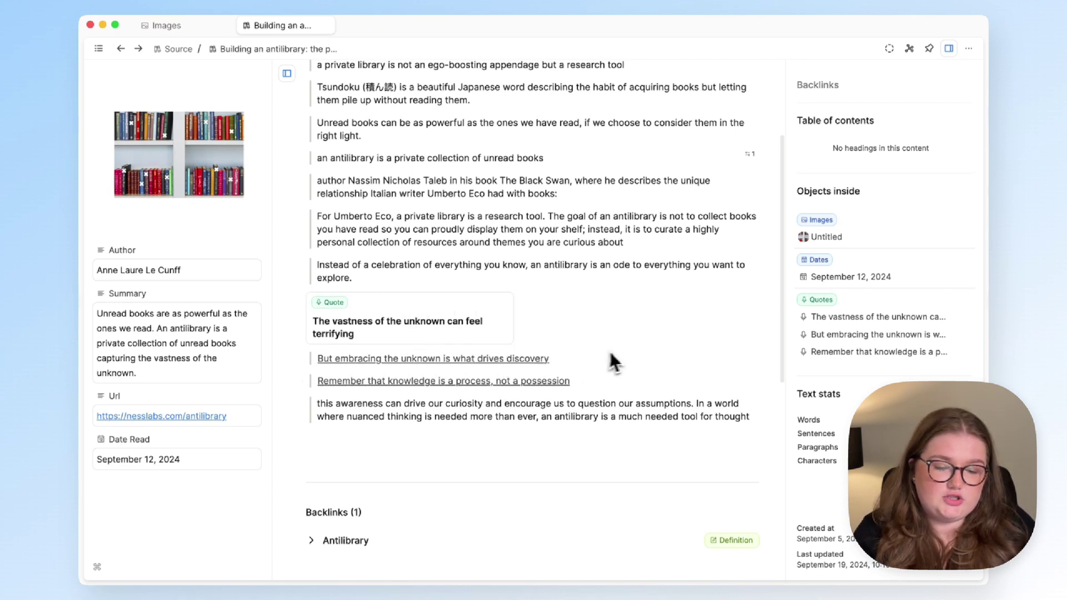
- Show the 'But embracing the unknown is what drives discovery' quote as a block card, then select the other quote cards
alt+click(529, 368)
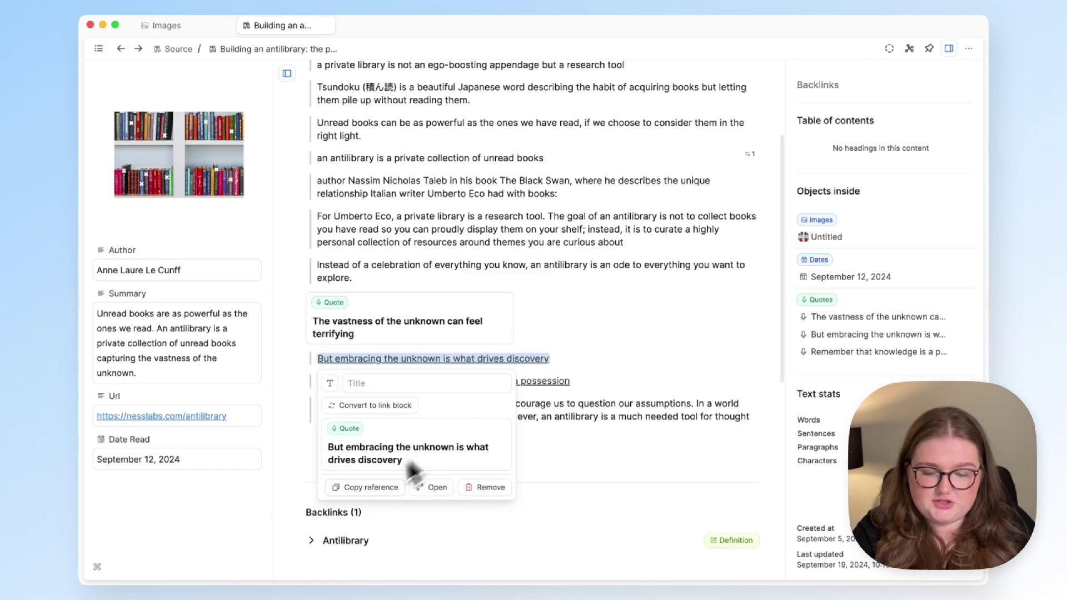
click(368, 439)
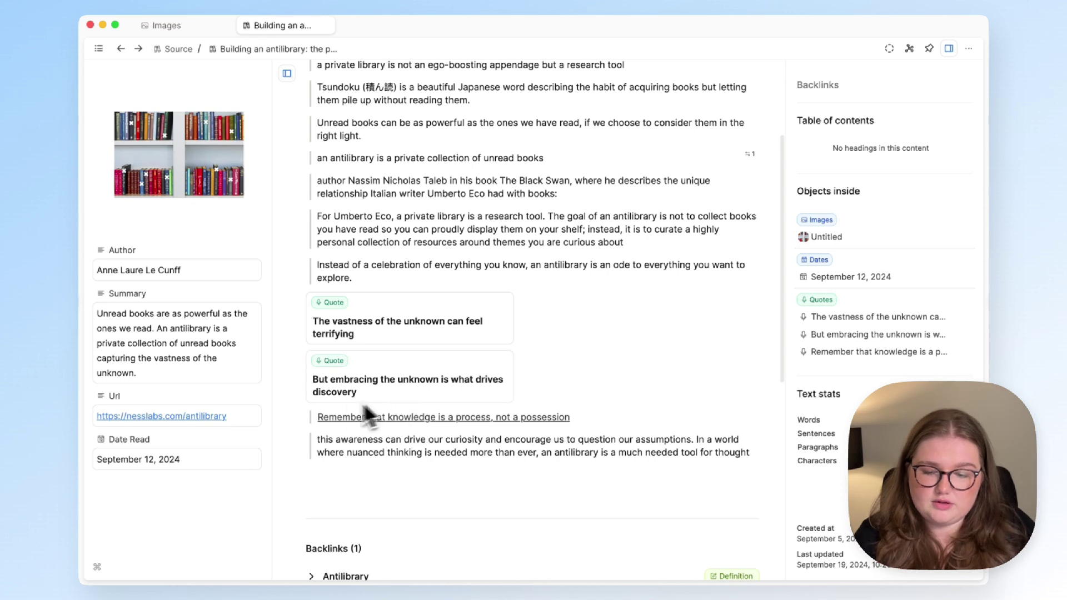
click(303, 417)
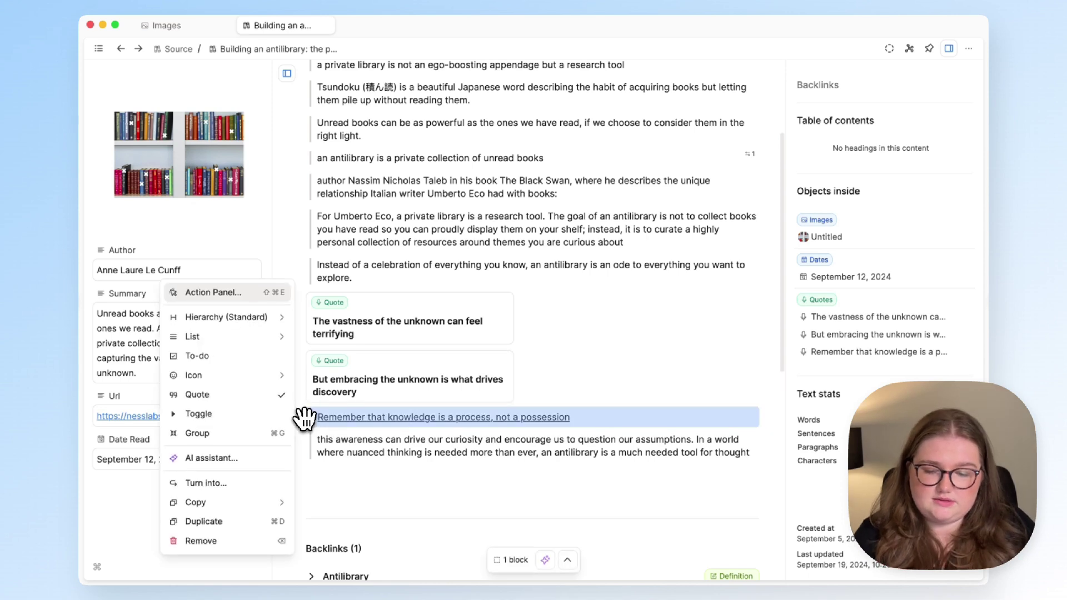
click(298, 359)
click(298, 301)
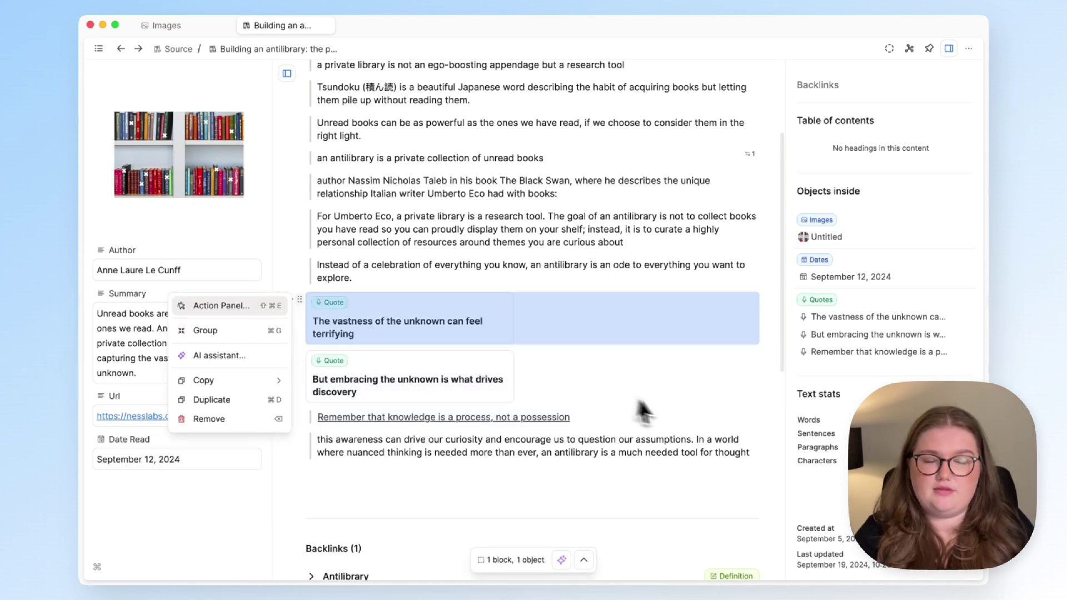
click(681, 419)
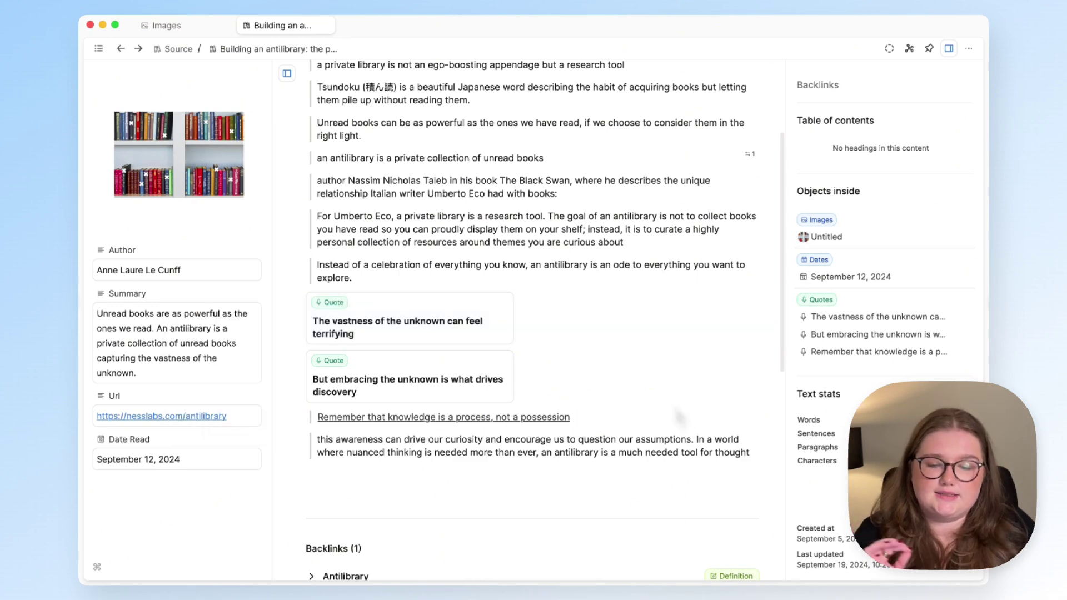
scroll(681, 420, up, 2)
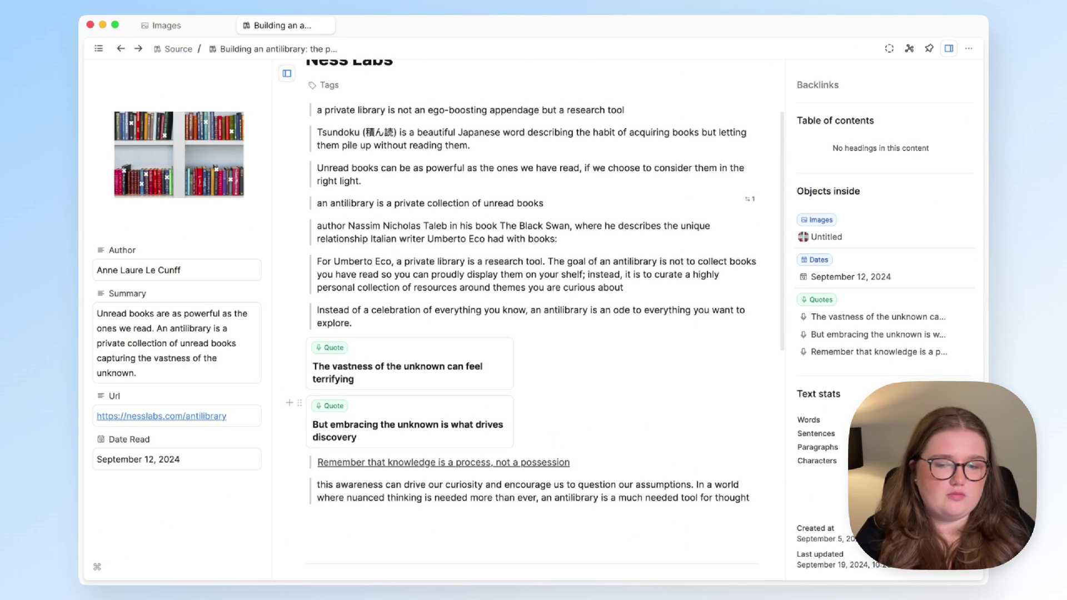
scroll(682, 421, up, 1)
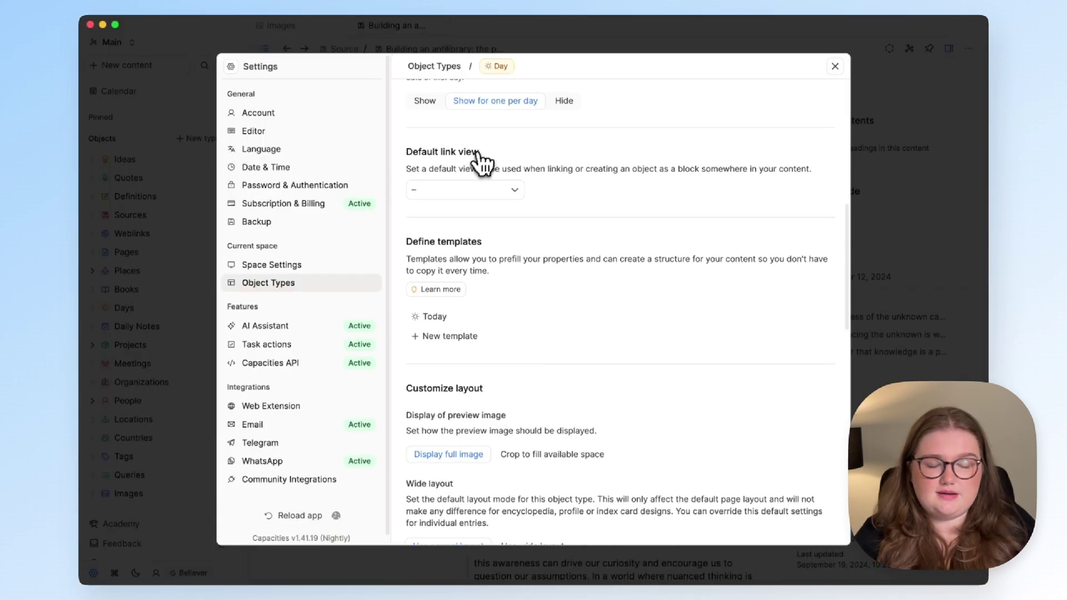
- Edit the Day type's Today template and read the docs on its {date:LL} title variable
scroll(480, 159, down, 1)
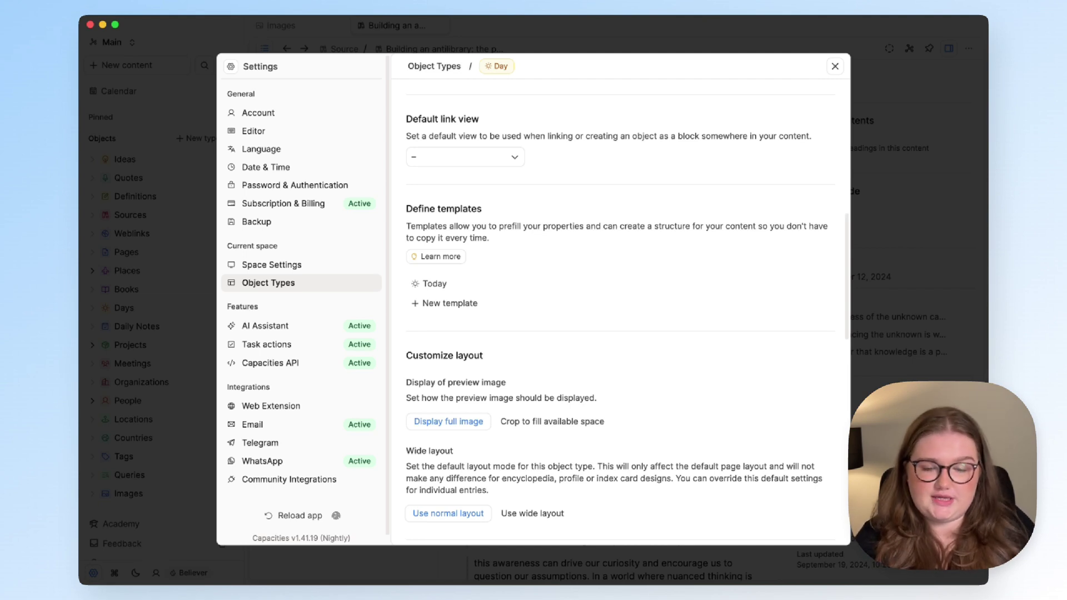
scroll(552, 237, down, 1)
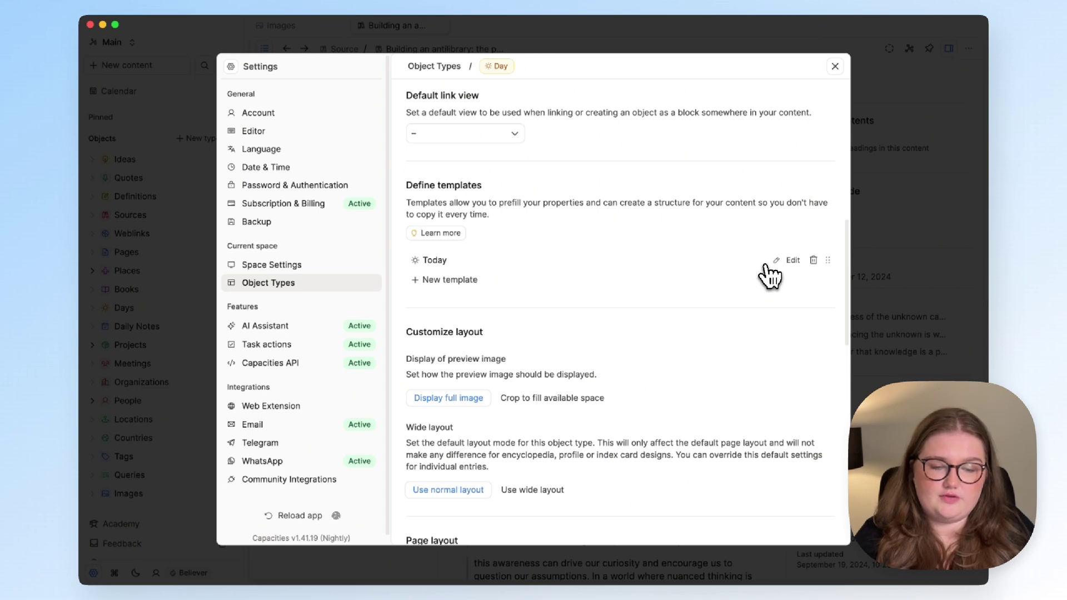
click(781, 261)
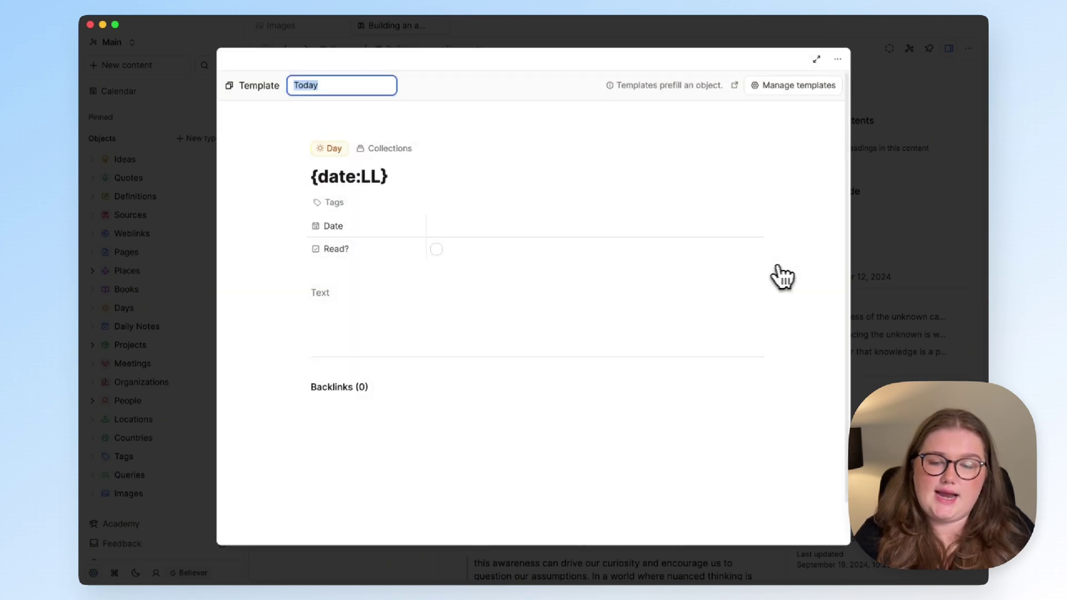
click(425, 187)
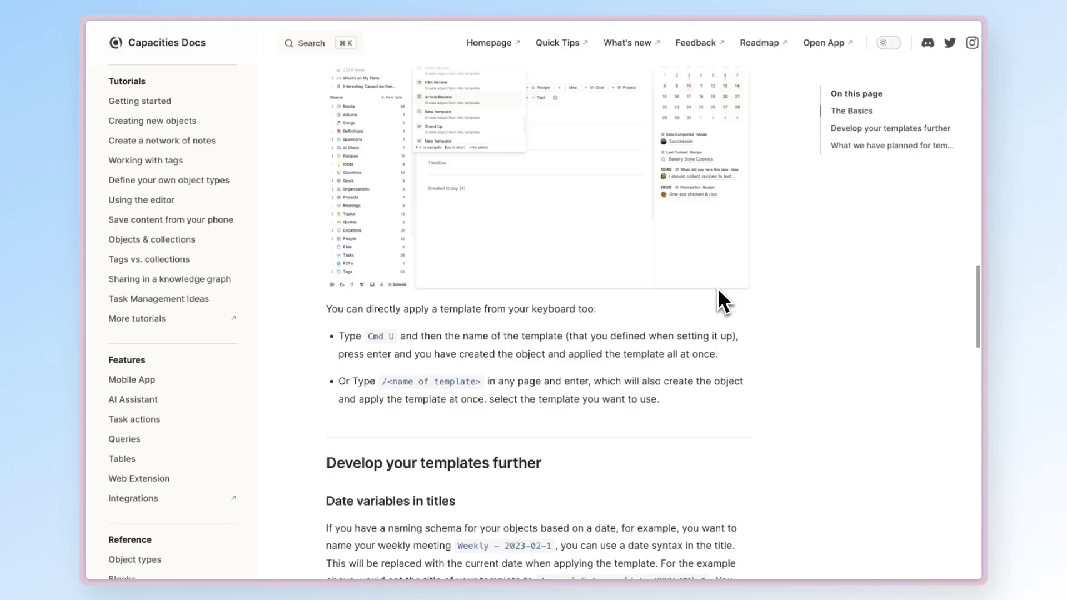
scroll(717, 287, down, 5)
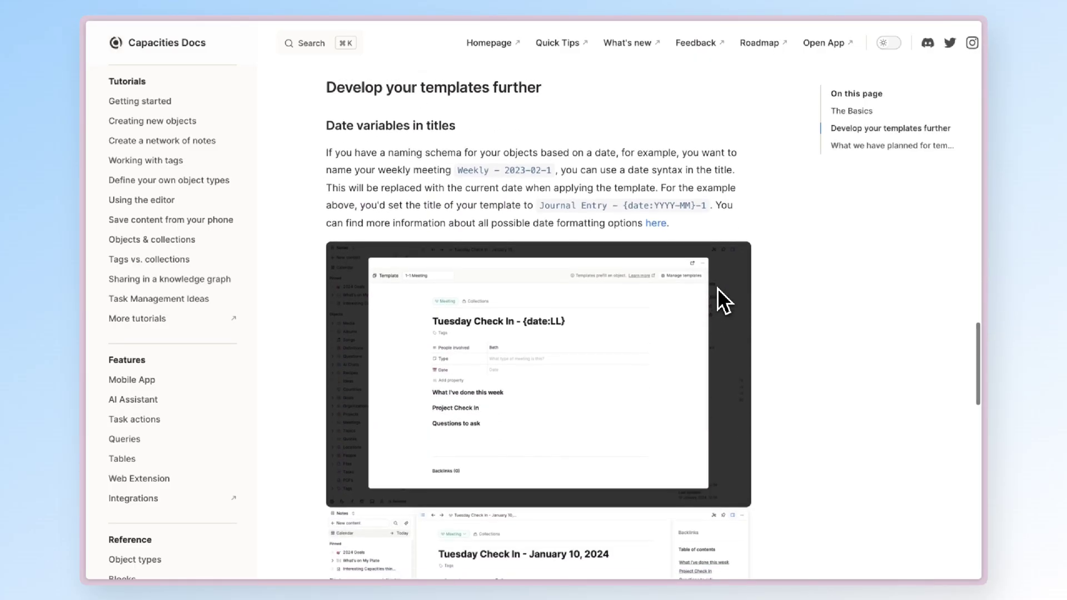
- Open the Date formatting in templates docs page, scroll to the standard formats list, then close the template editor
click(658, 225)
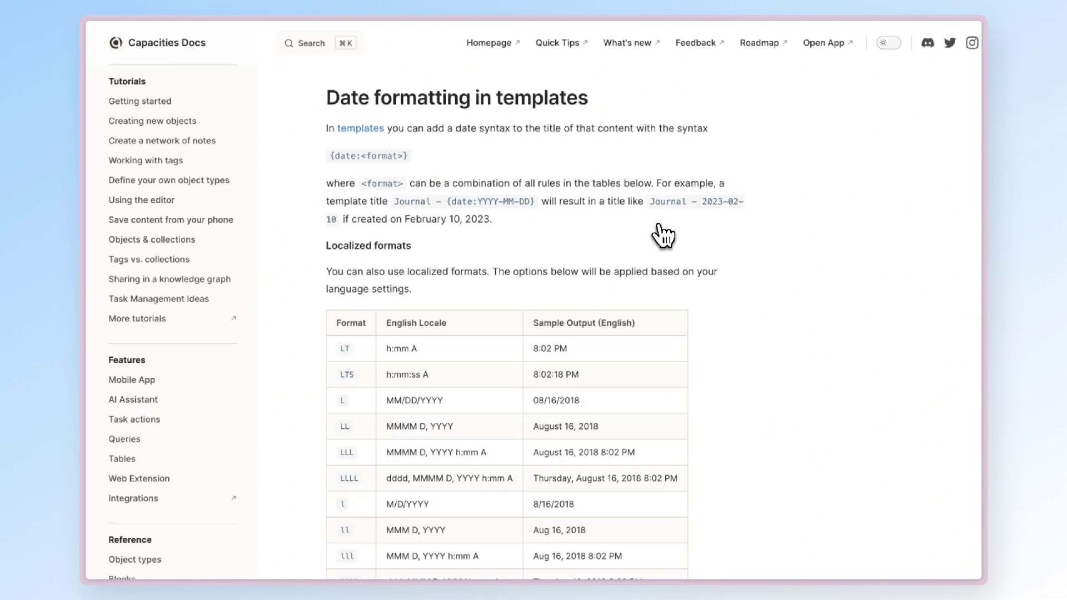
scroll(661, 233, down, 3)
scroll(662, 233, down, 4)
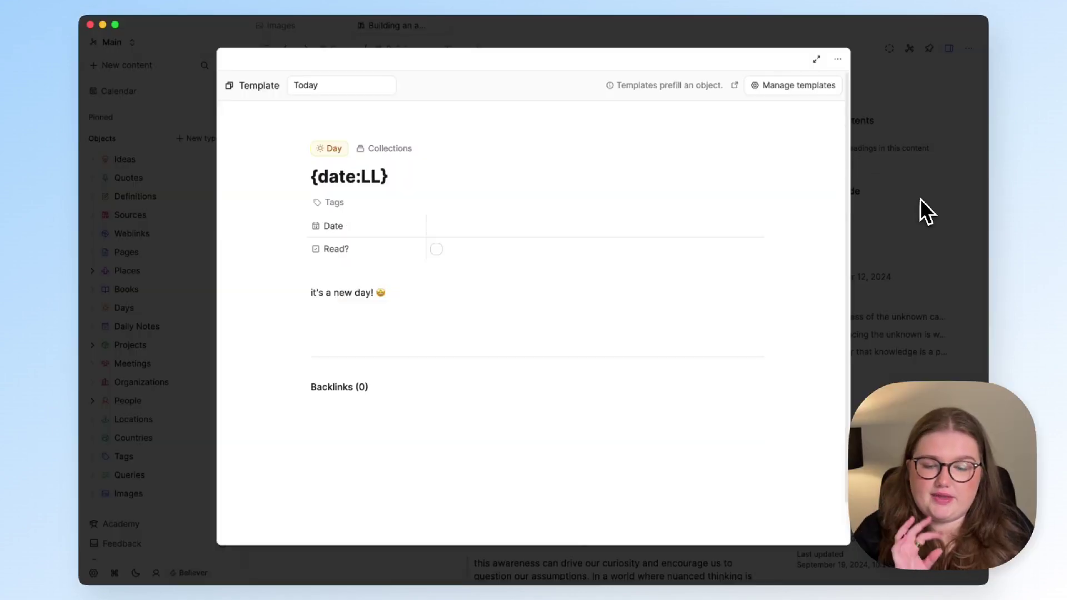
click(920, 199)
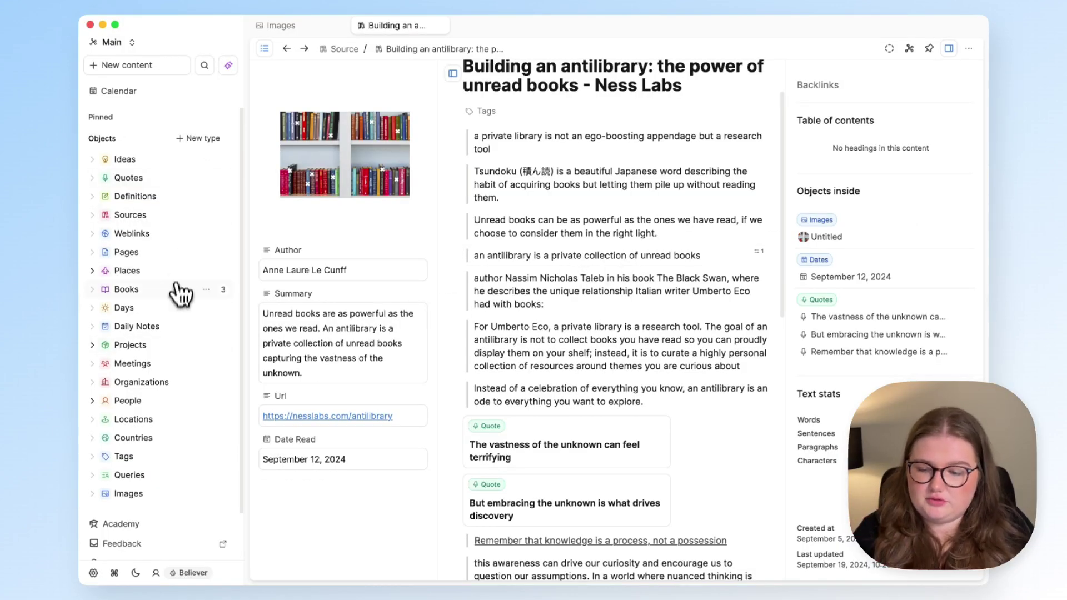
- Create a new Day for September 19, 2024 from the Today template, then close it
click(170, 307)
click(941, 83)
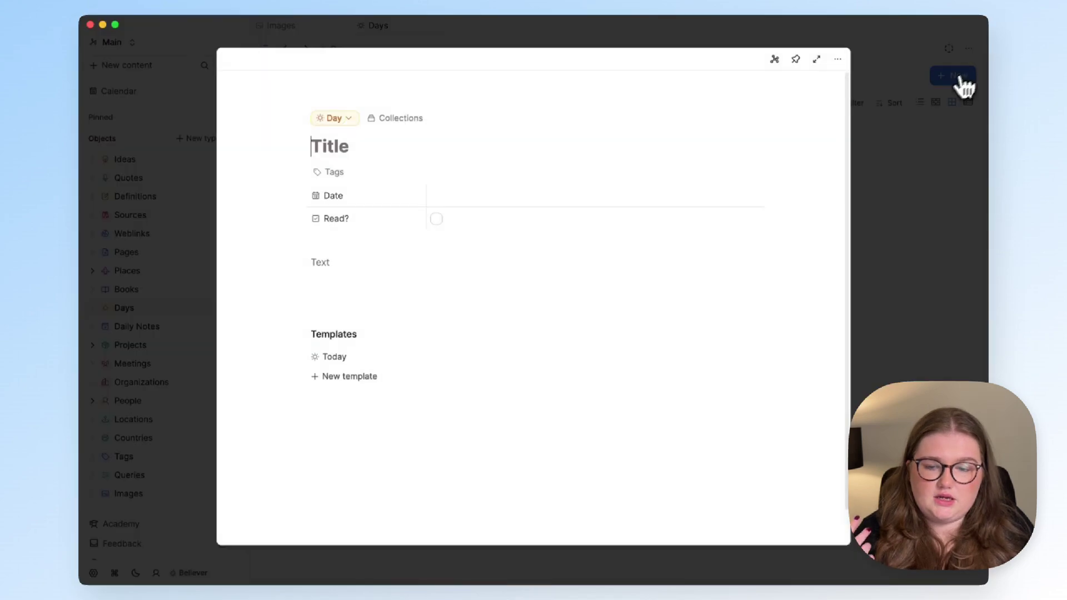
click(339, 356)
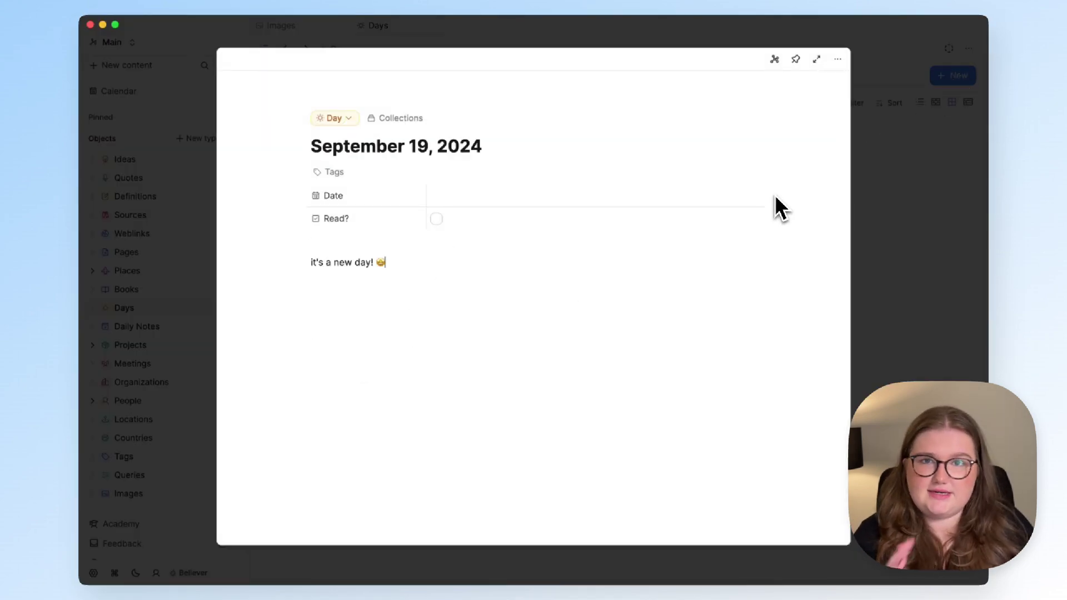
click(866, 191)
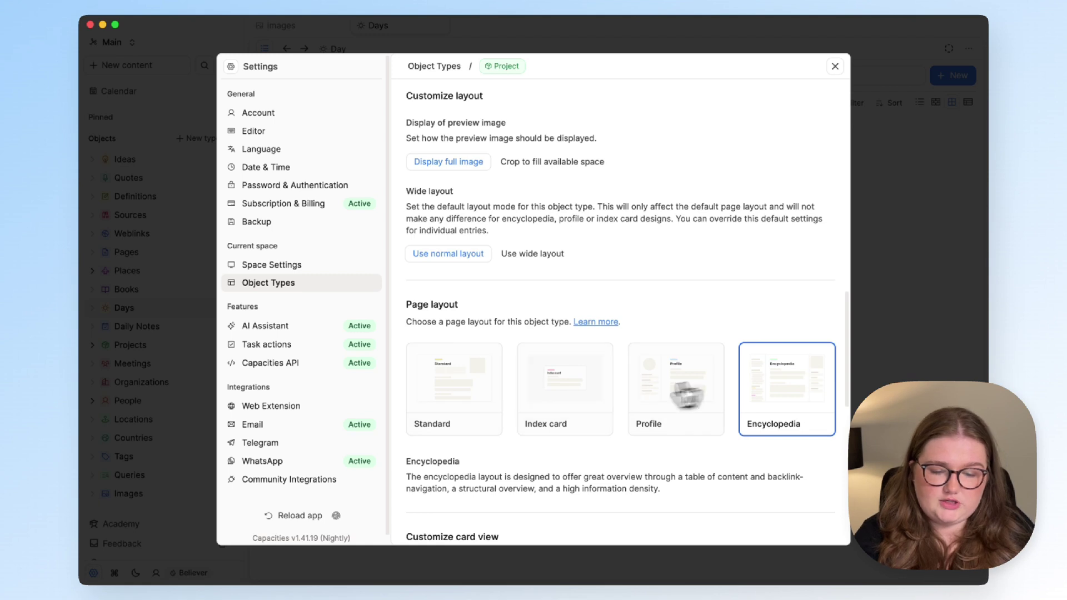
- Scroll through the Project type's Encyclopedia page layout settings
scroll(775, 386, down, 2)
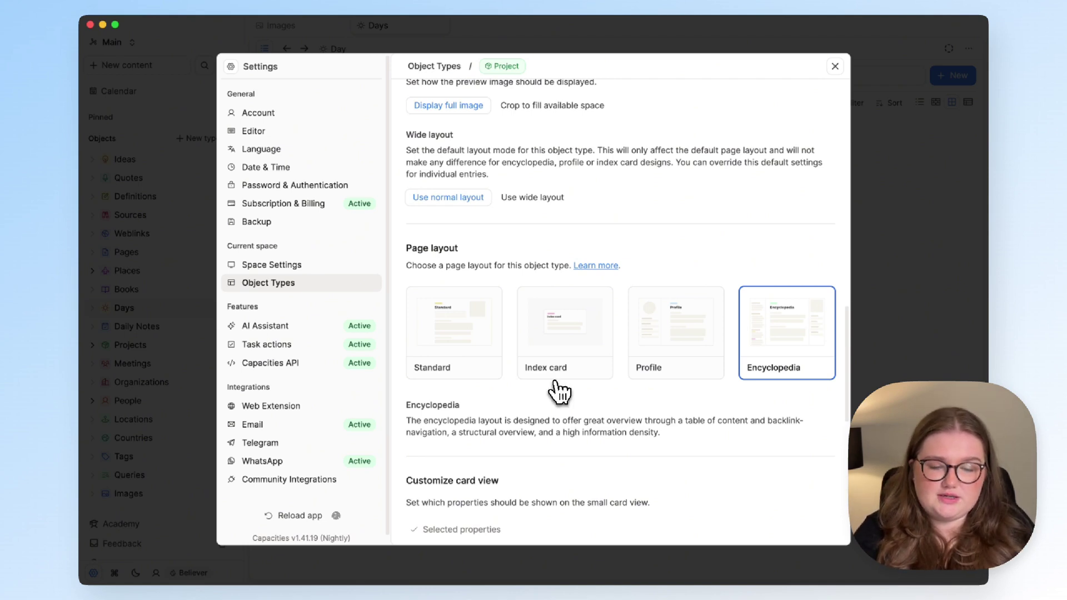
- Open the 'Building an antilibrary' source from Sources as a full page with the sidebar hidden
click(895, 281)
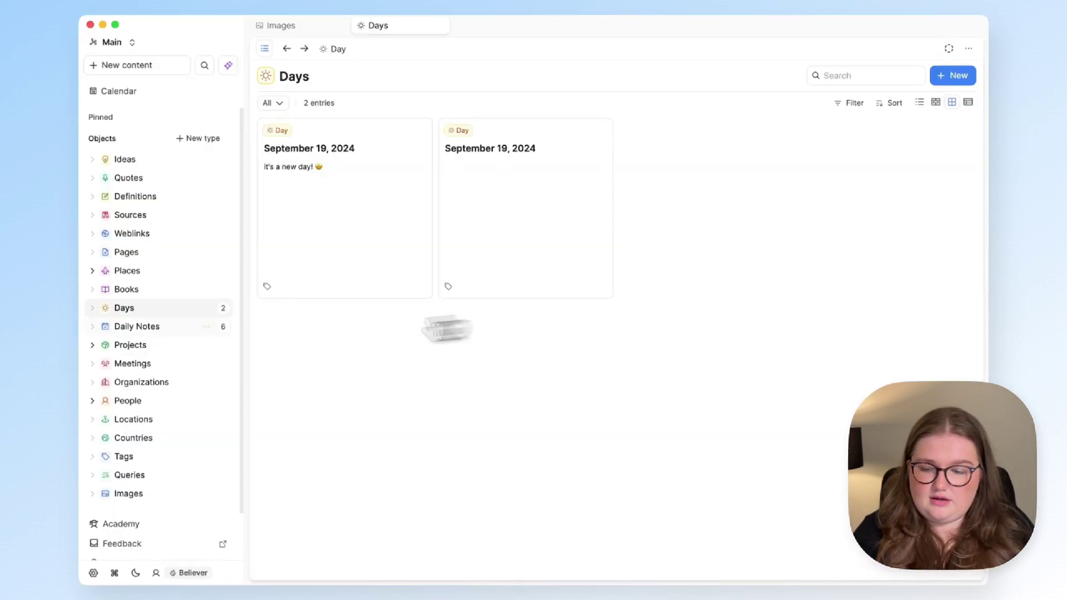
click(143, 218)
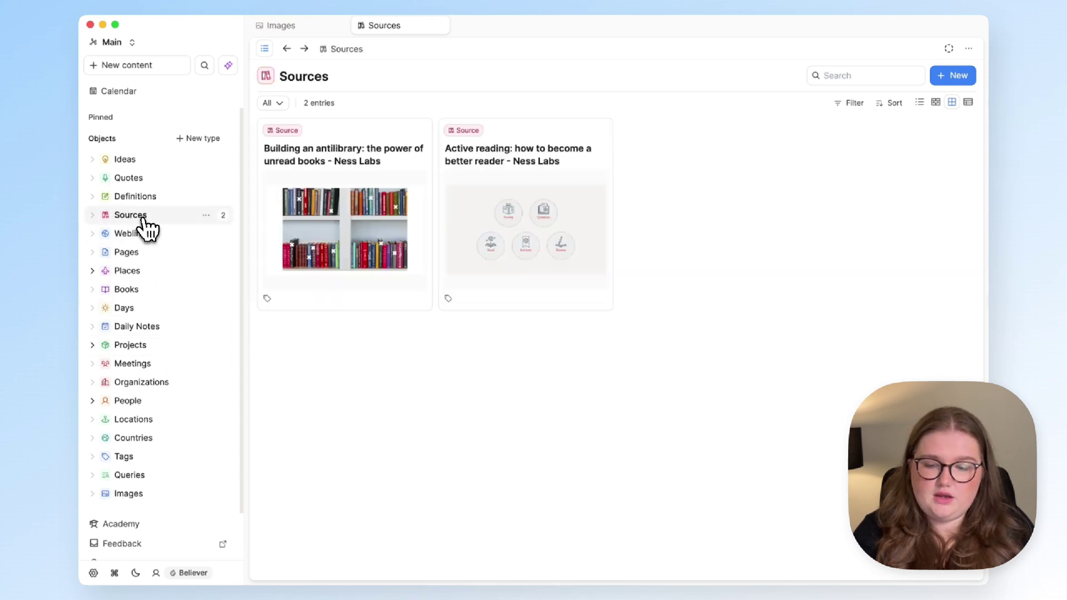
click(295, 178)
click(816, 62)
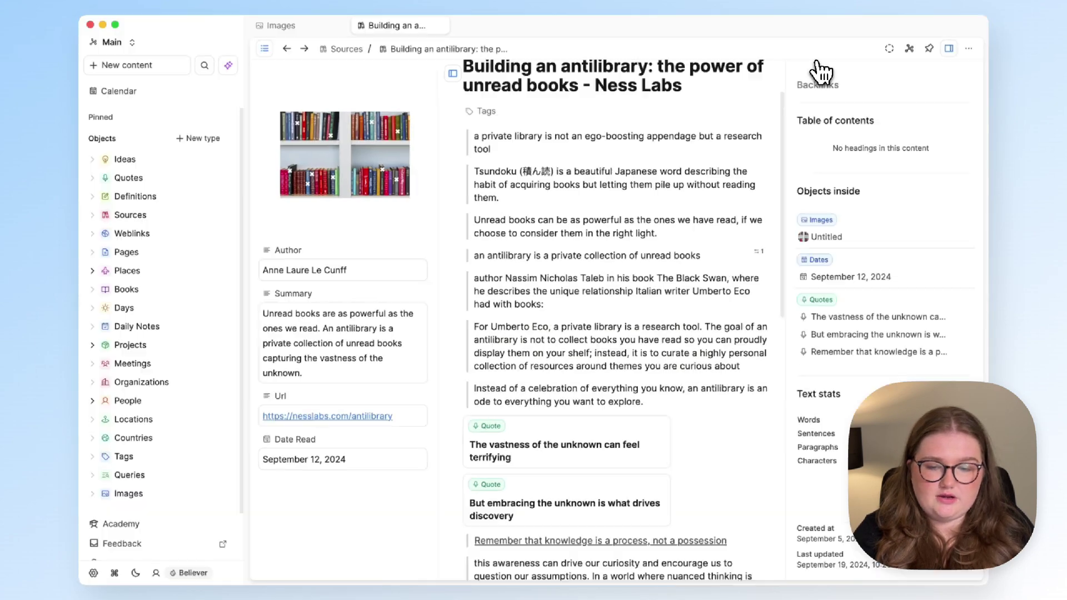
click(265, 48)
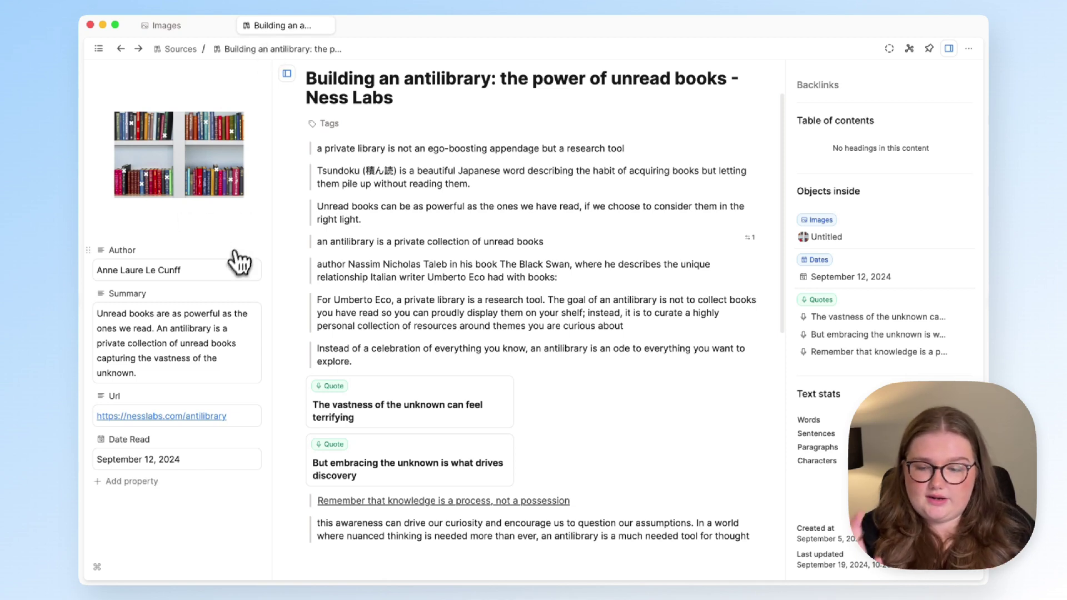
- Hide both side panels, then reopen the properties panel and the backlinks and contents panel
mouse_move(186, 167)
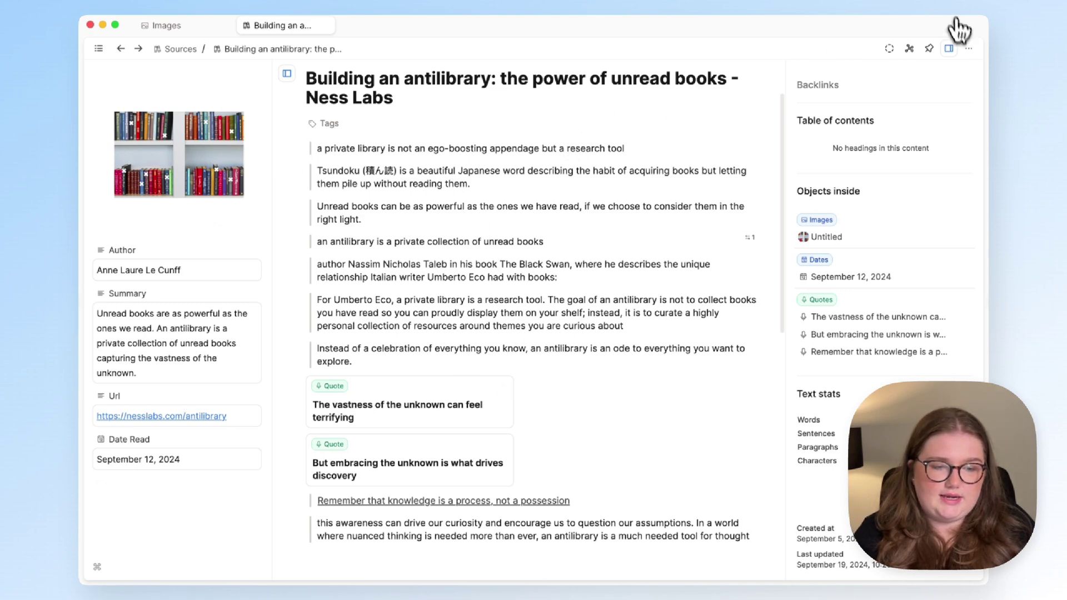
click(949, 49)
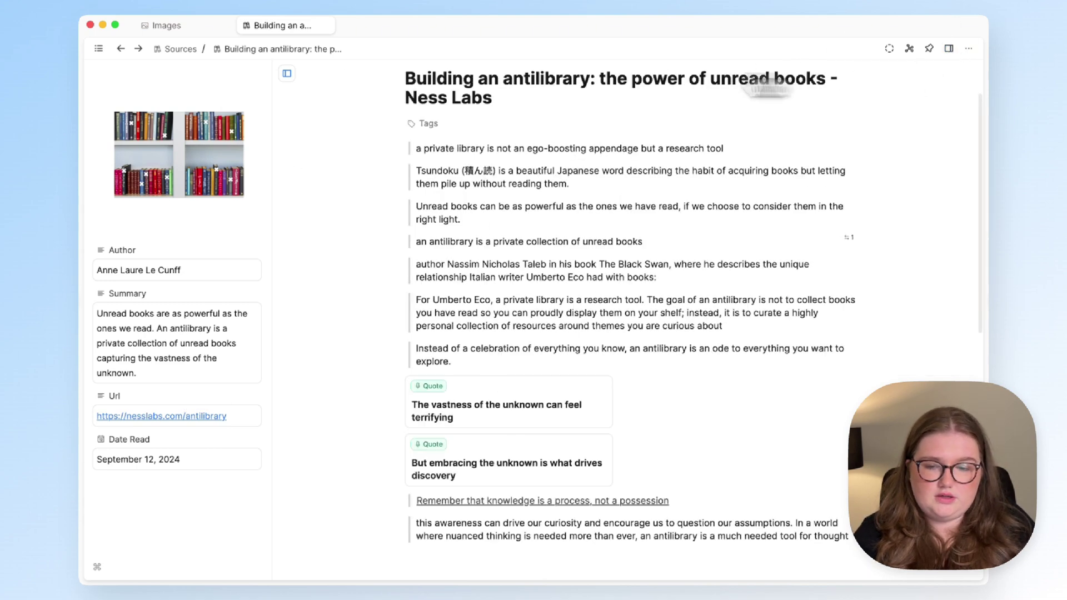
click(287, 74)
scroll(411, 165, up, 2)
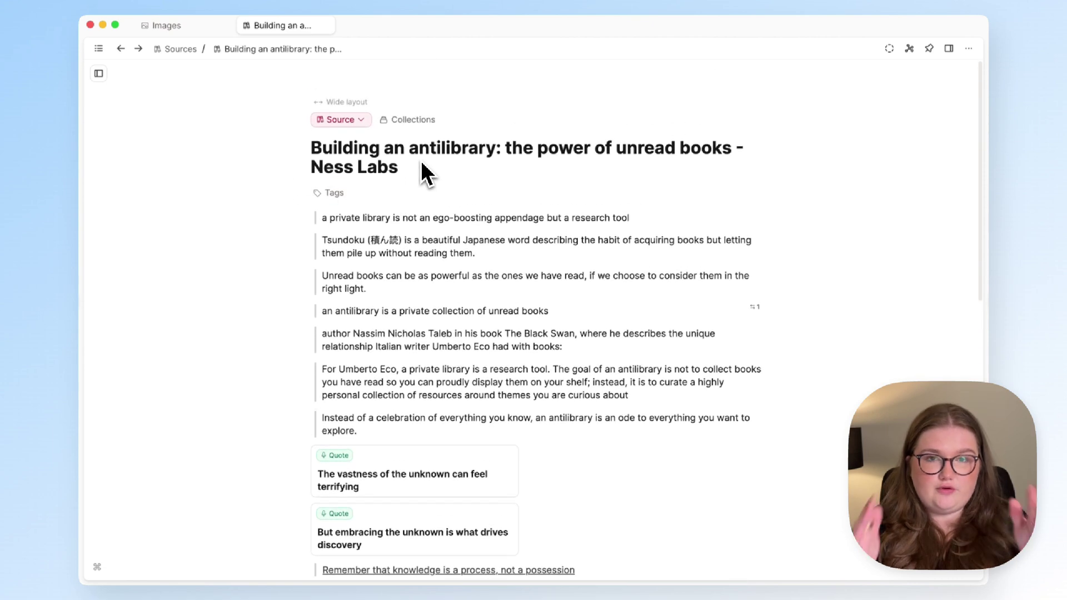
click(98, 73)
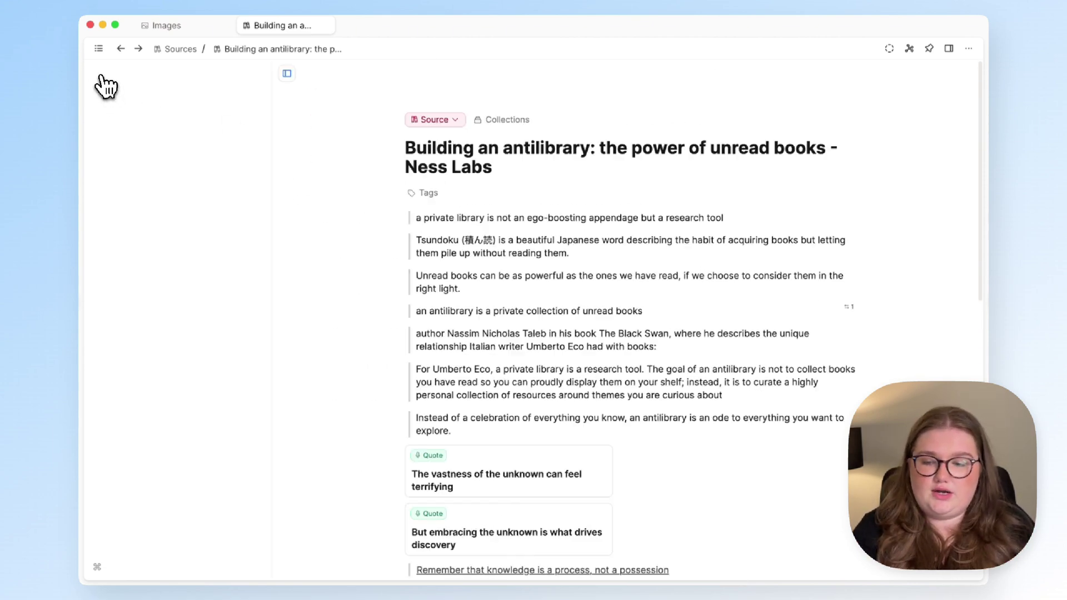
click(949, 51)
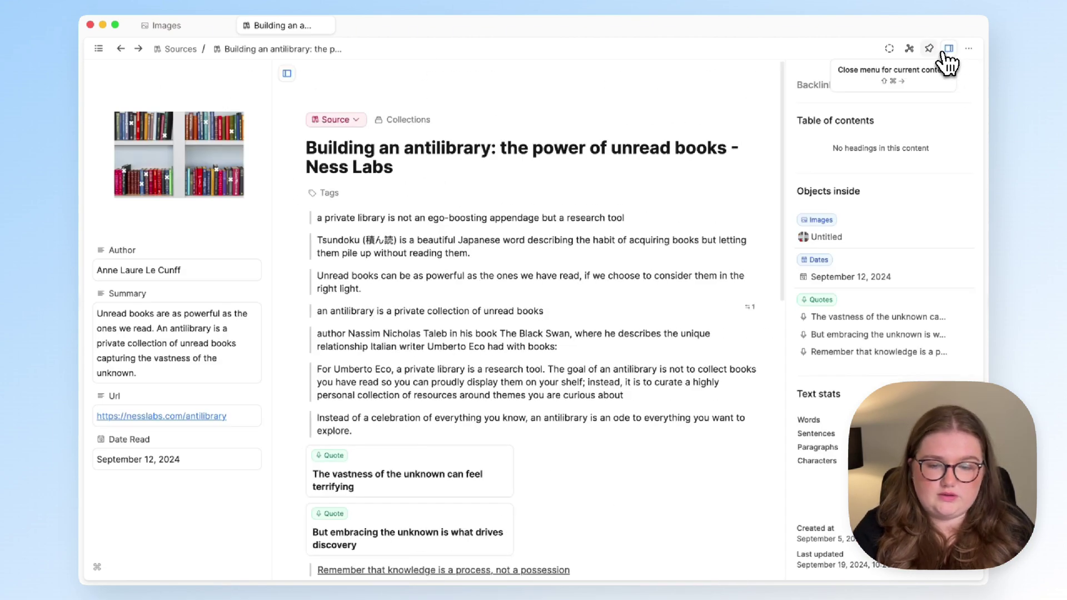
- Open the 'But embracing the unknown is what drives discovery' quote and show then hide its property panel
click(98, 49)
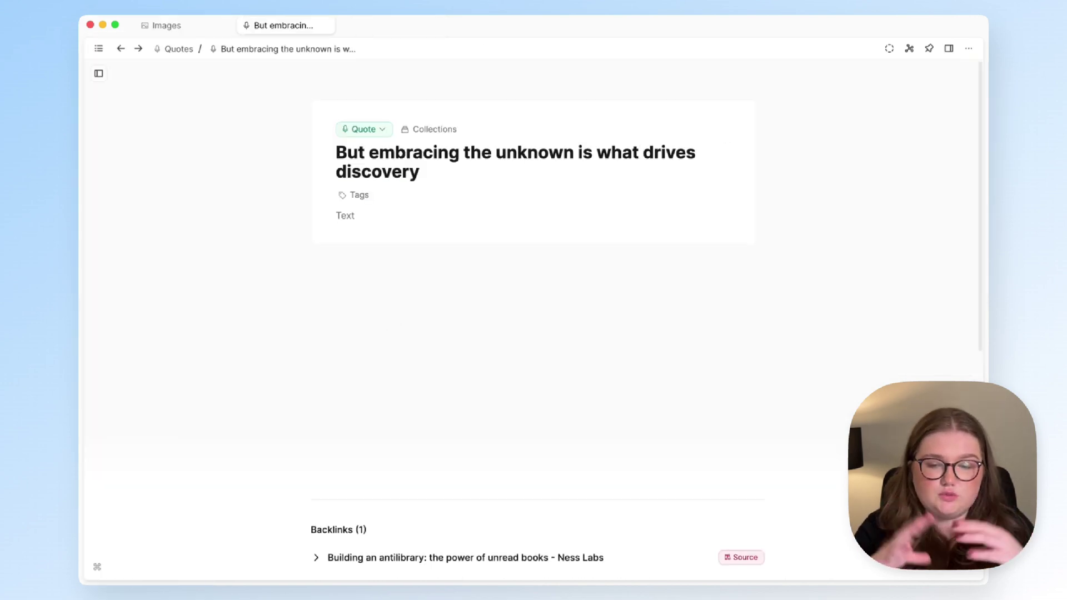
click(99, 73)
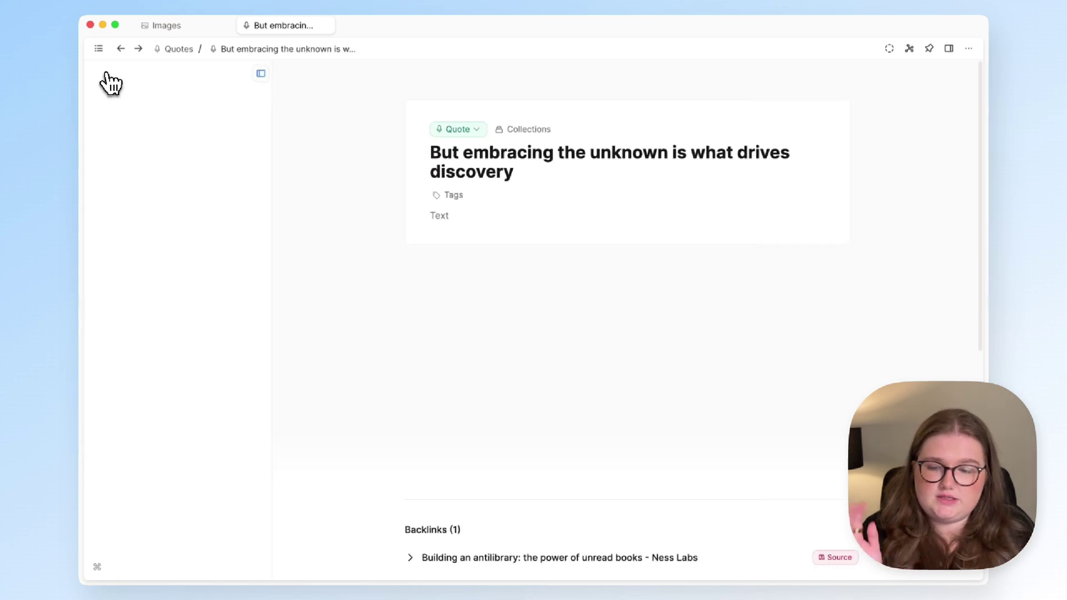
click(259, 76)
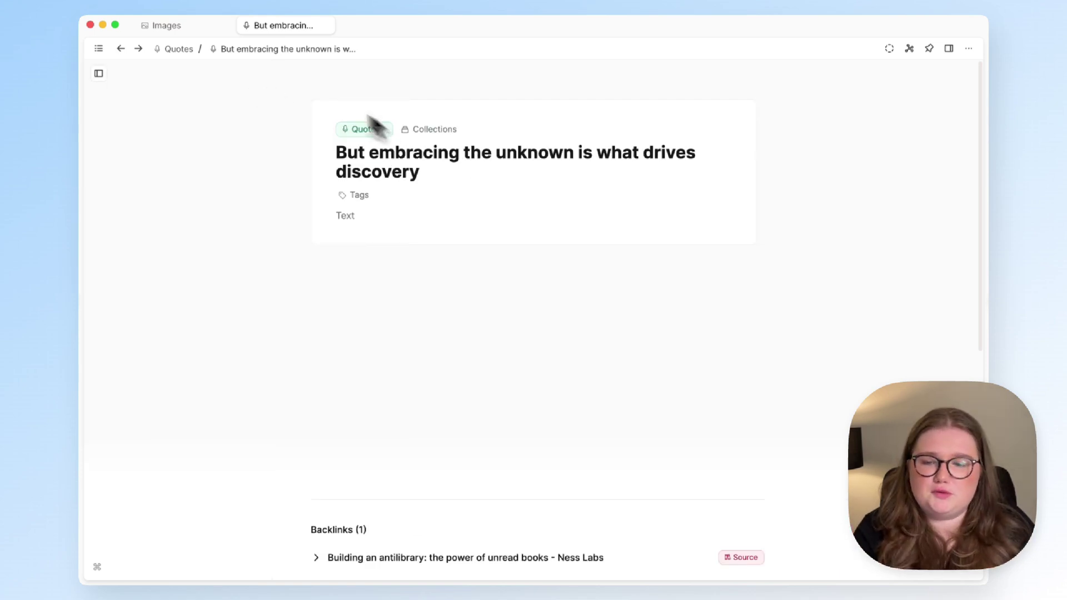
click(120, 49)
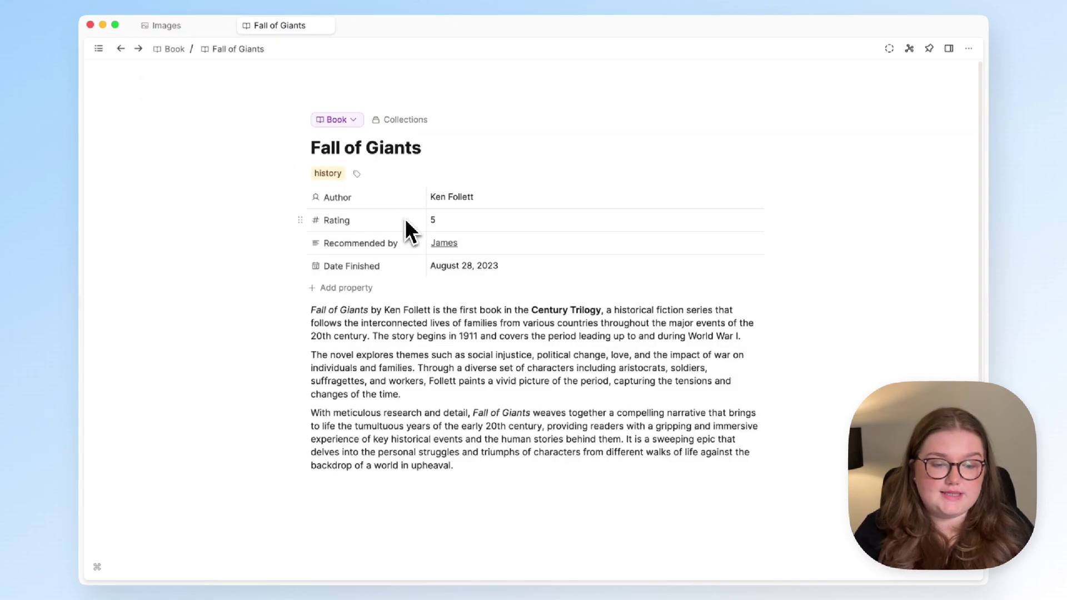
scroll(408, 229, down, 1)
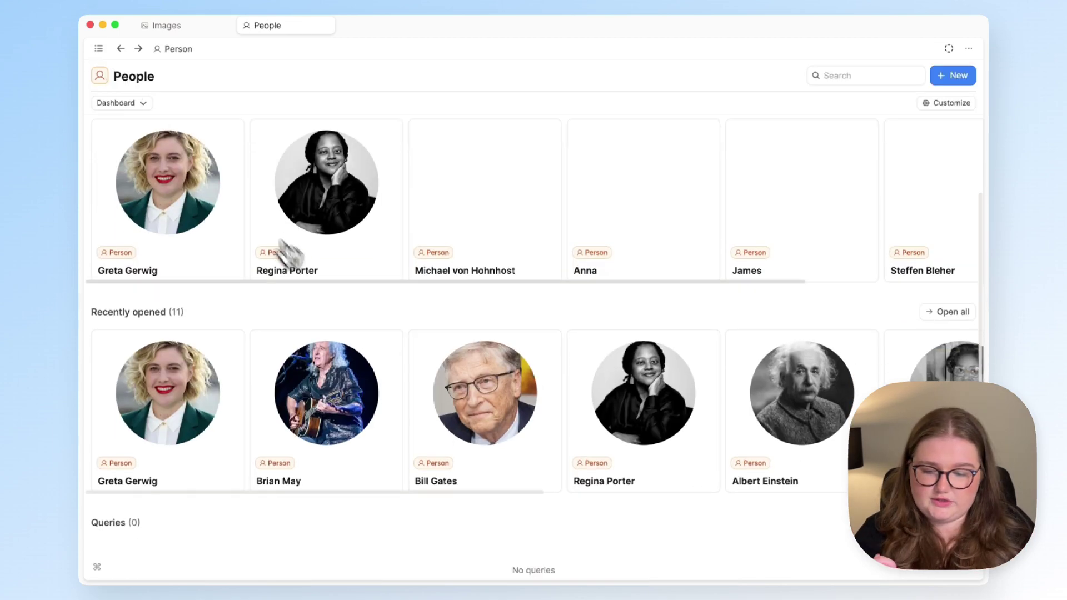
scroll(305, 293, up, 5)
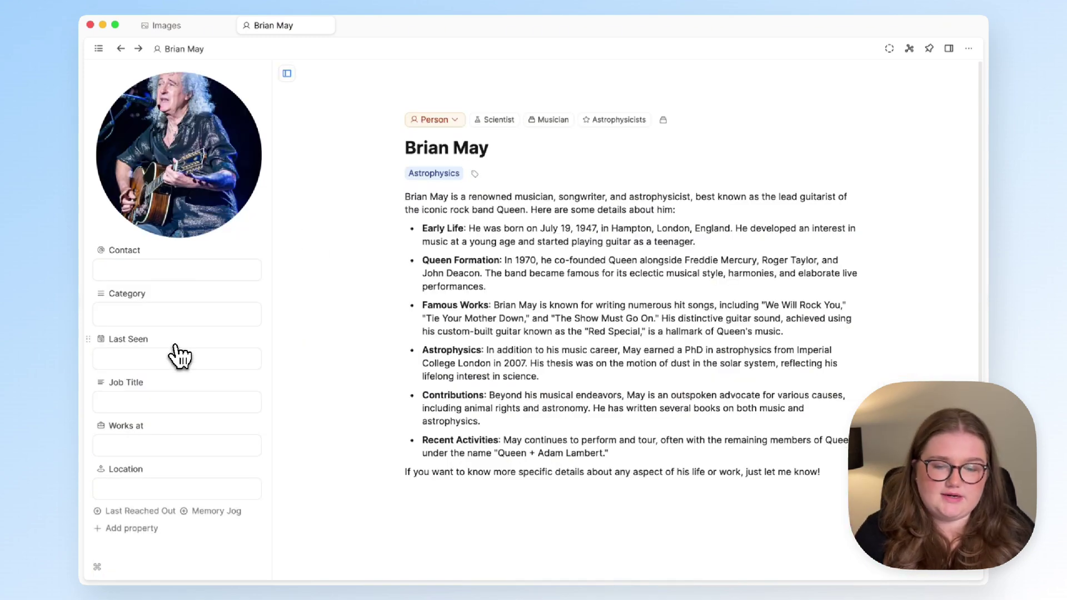
- Set the Person type's preview image to Display full image and view Brian May's page
click(968, 48)
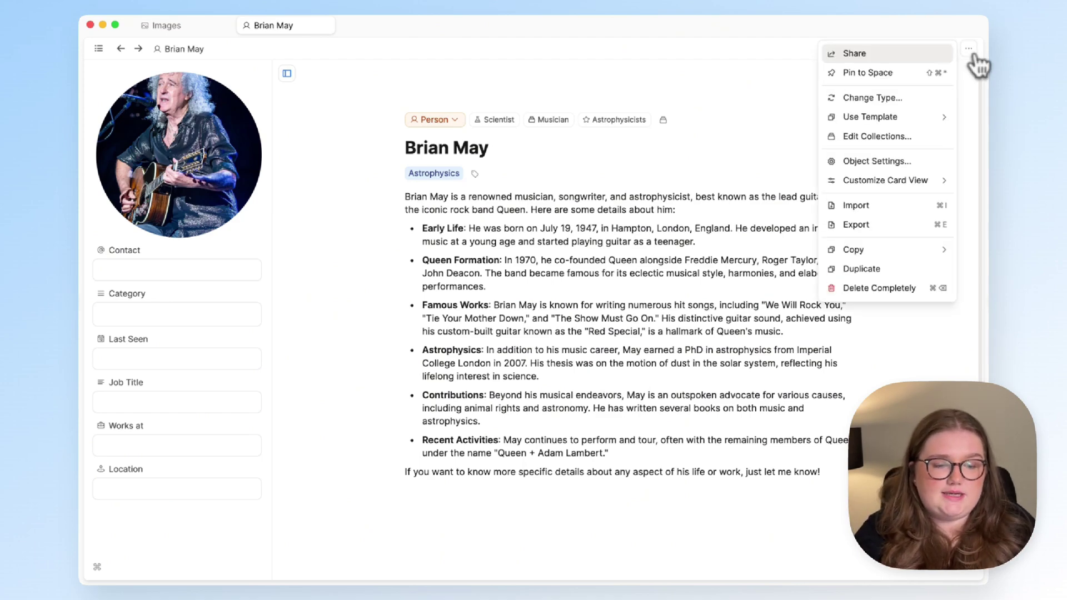
click(909, 169)
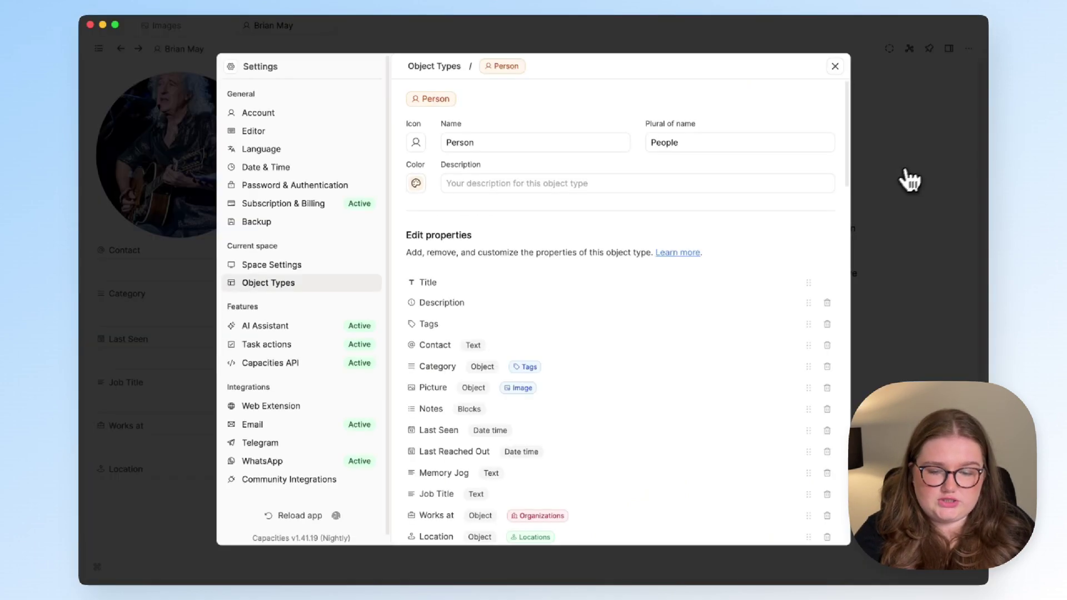
scroll(614, 350, down, 10)
scroll(614, 350, down, 4)
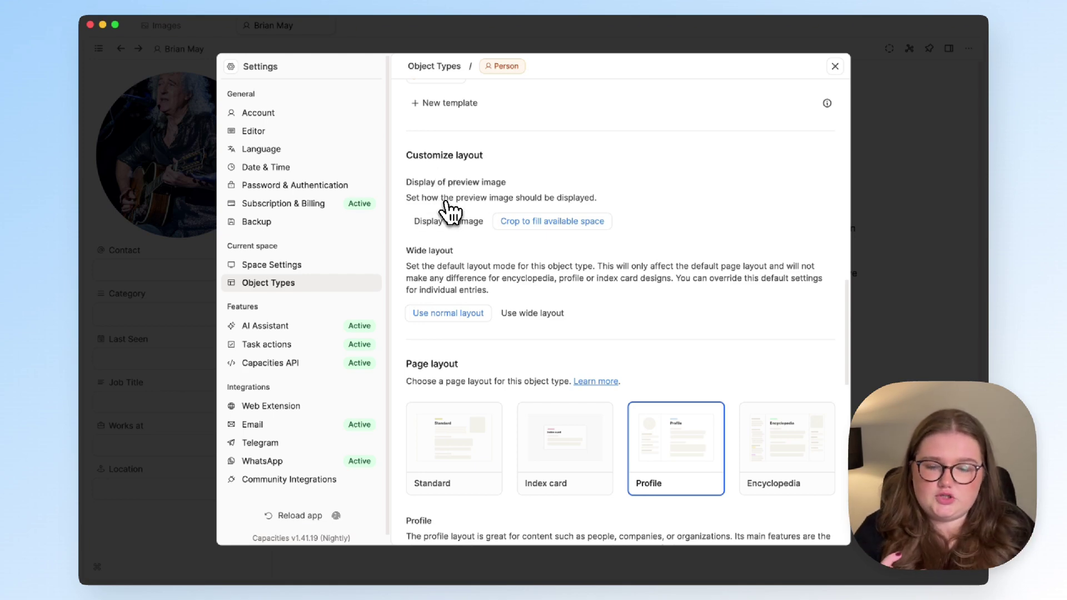
click(440, 221)
click(214, 231)
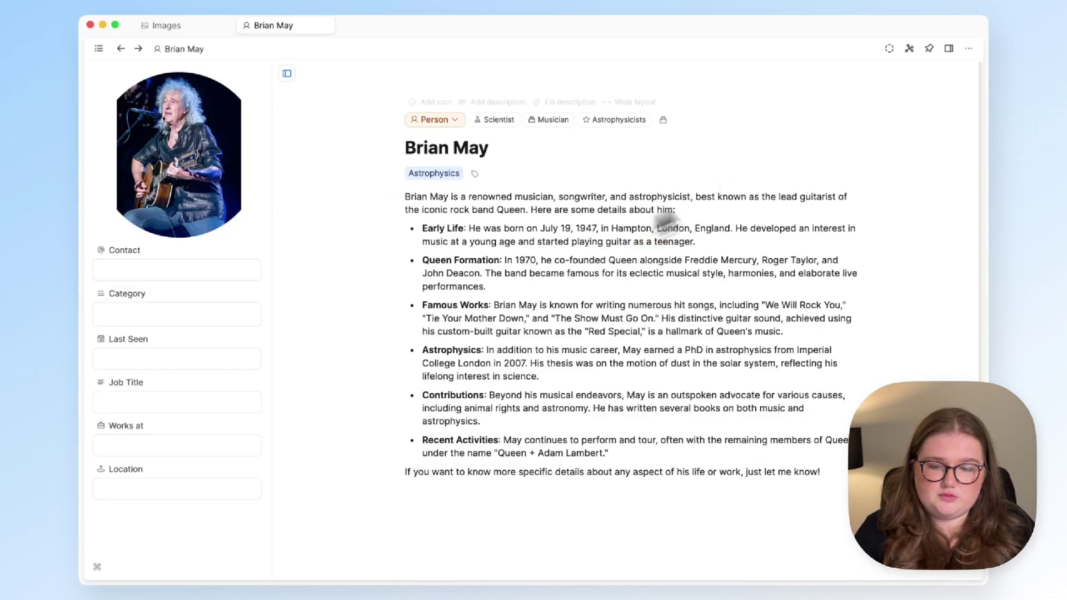
- Switch the Person preview image to Crop to fill available space
click(969, 51)
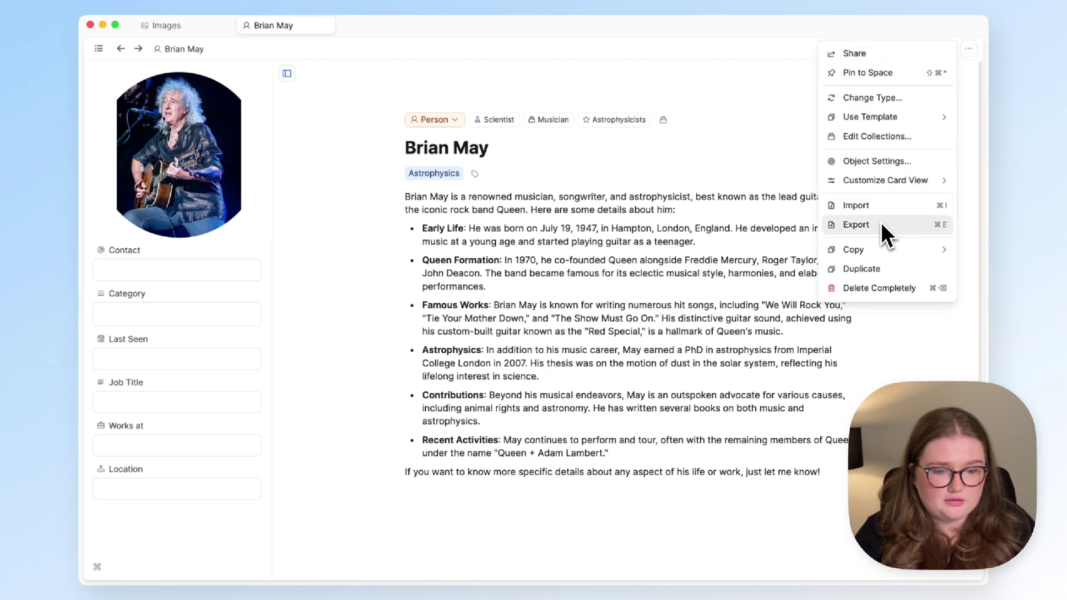
click(878, 161)
scroll(517, 366, down, 10)
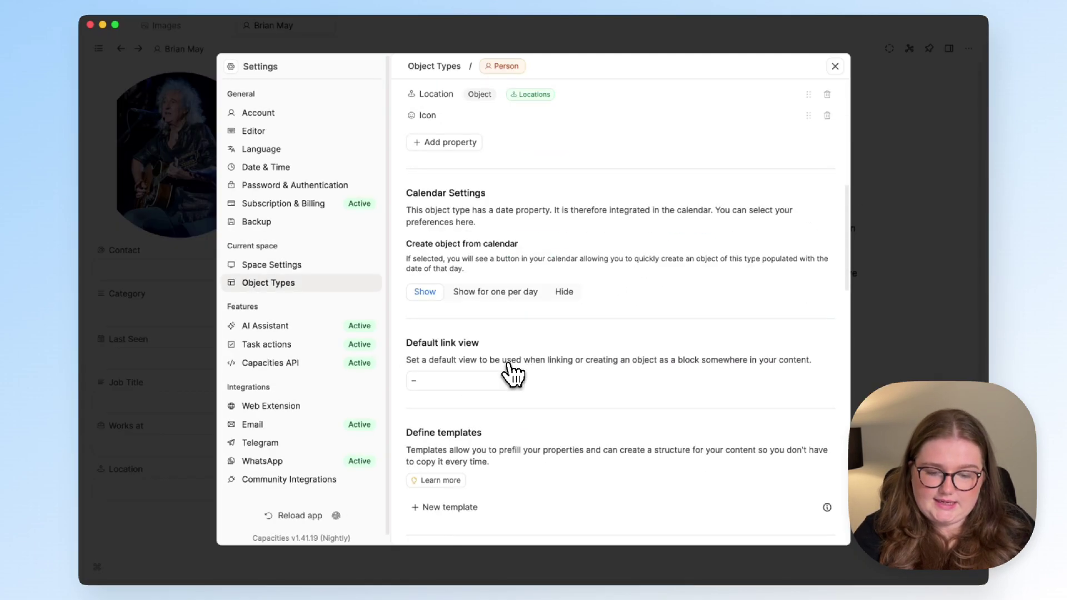
scroll(511, 313, down, 5)
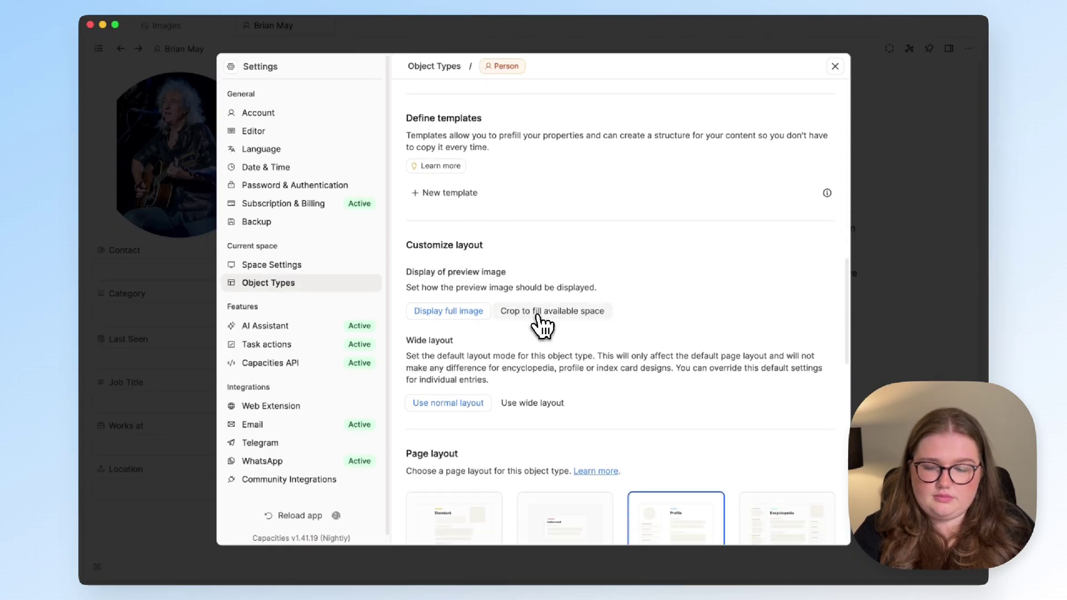
click(537, 315)
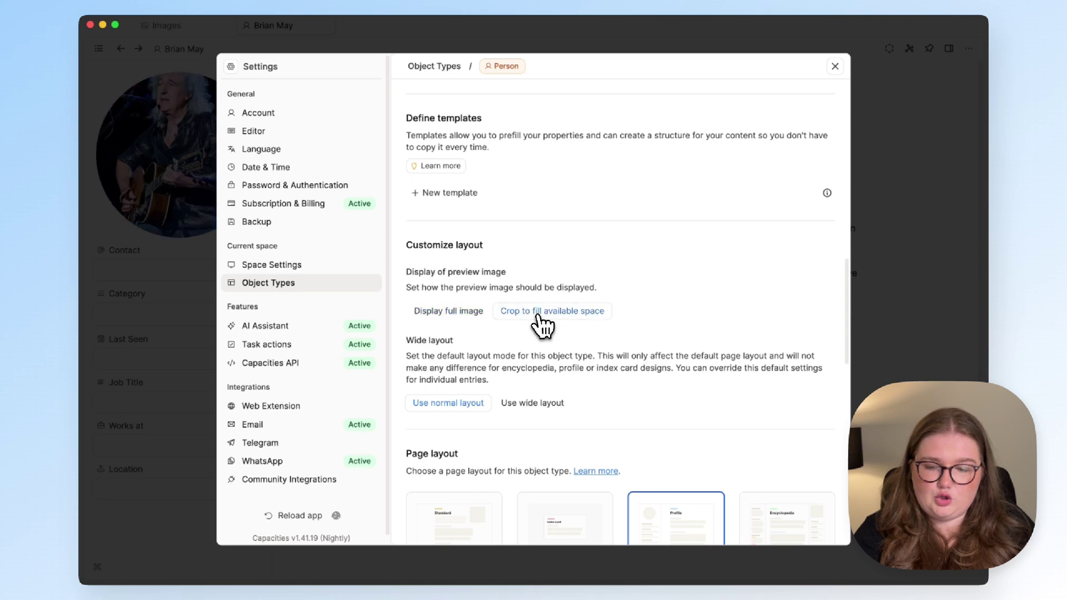
click(925, 254)
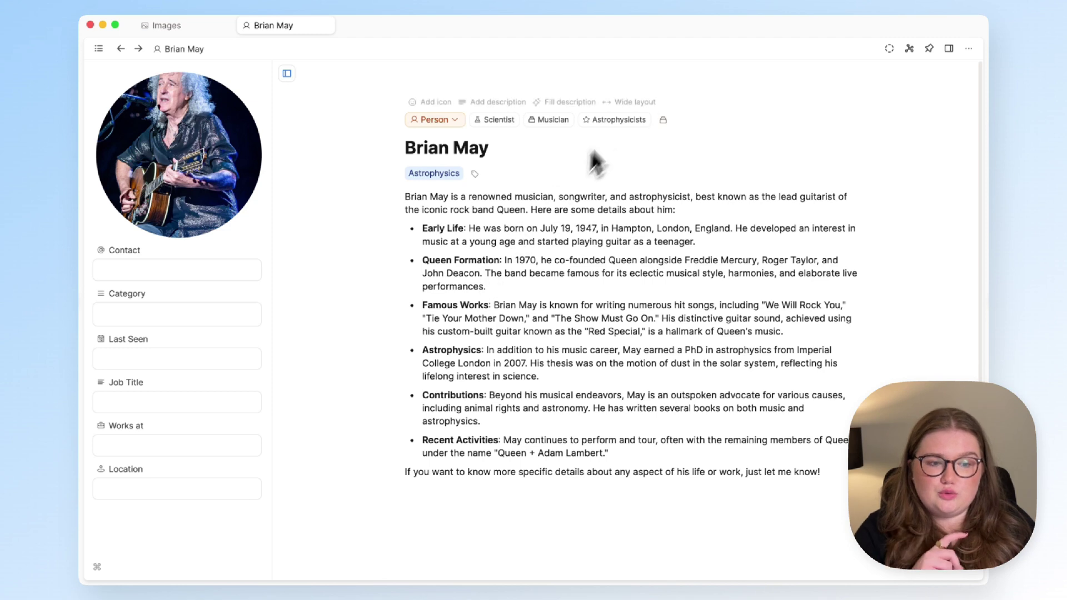
click(968, 48)
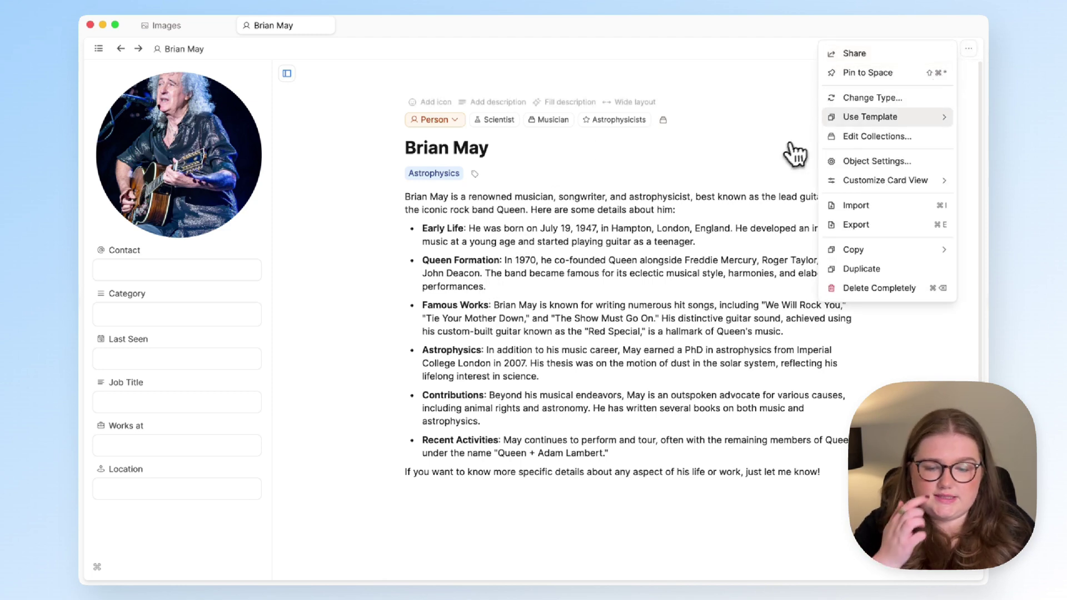
click(675, 189)
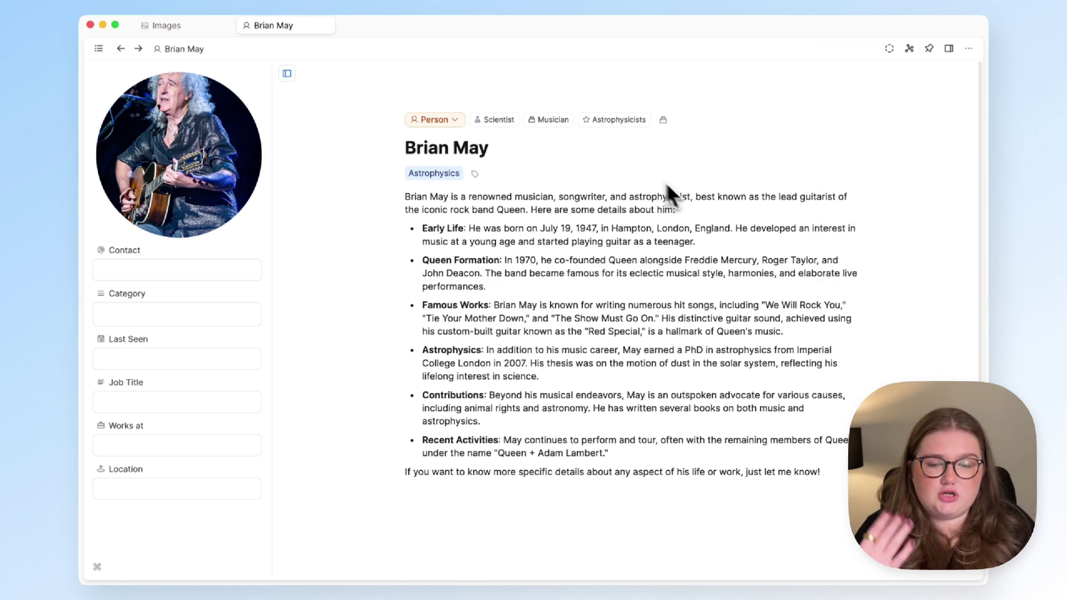
- Switch Brian May's page to Wide layout and back to Normal layout
mouse_move(528, 105)
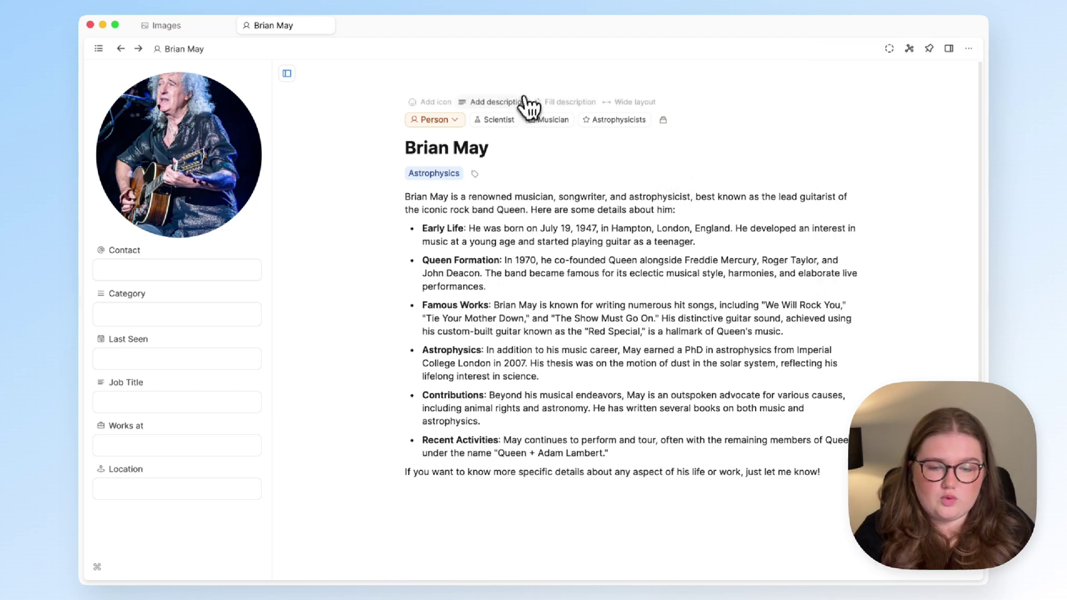
click(631, 103)
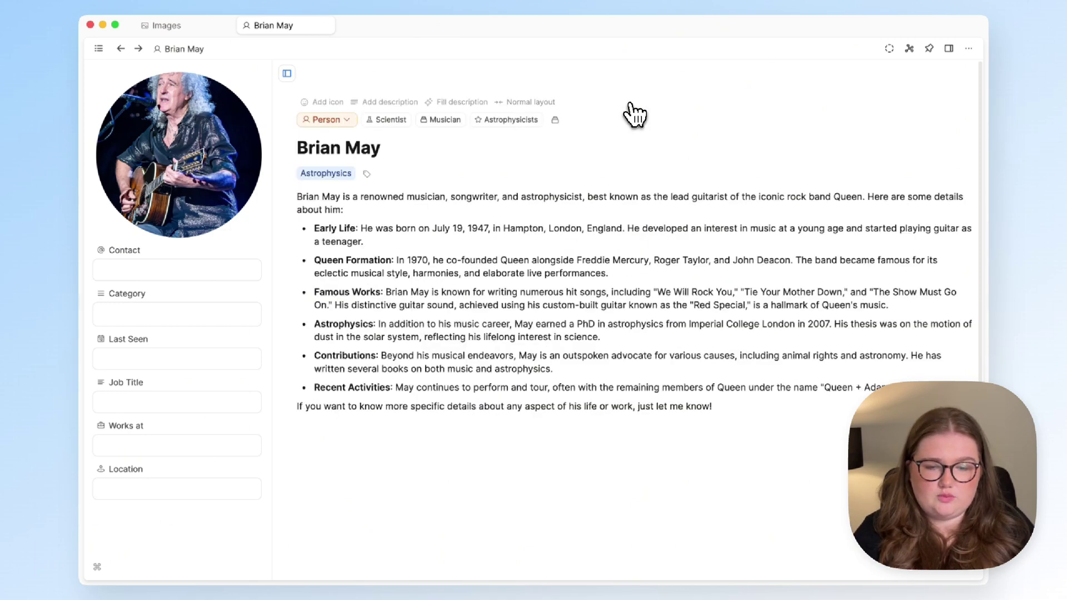
click(532, 104)
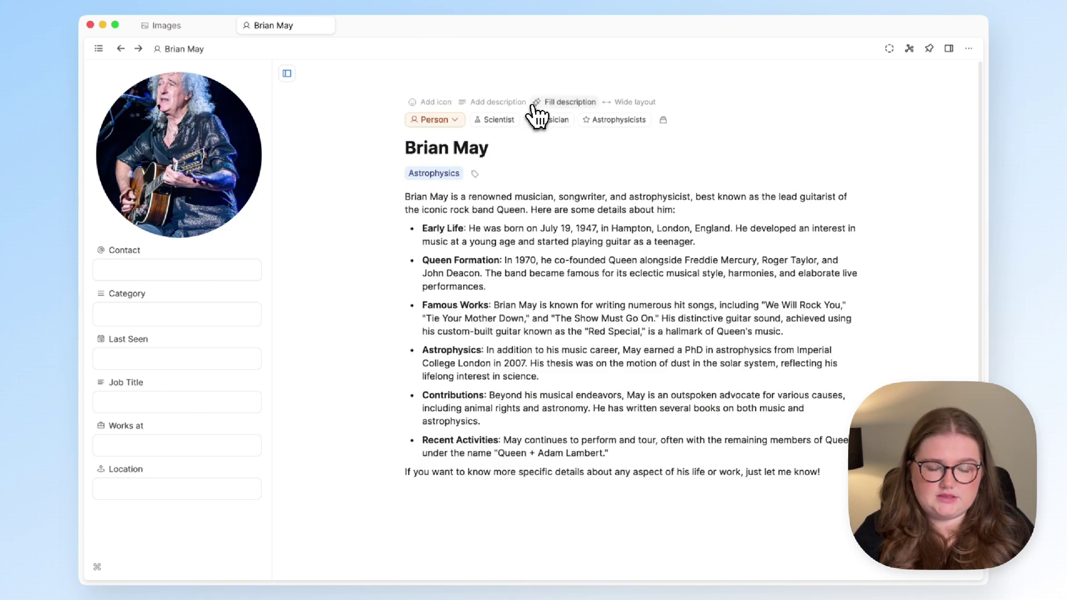
- Open the Create more use case videos project from the Projects collection
click(99, 48)
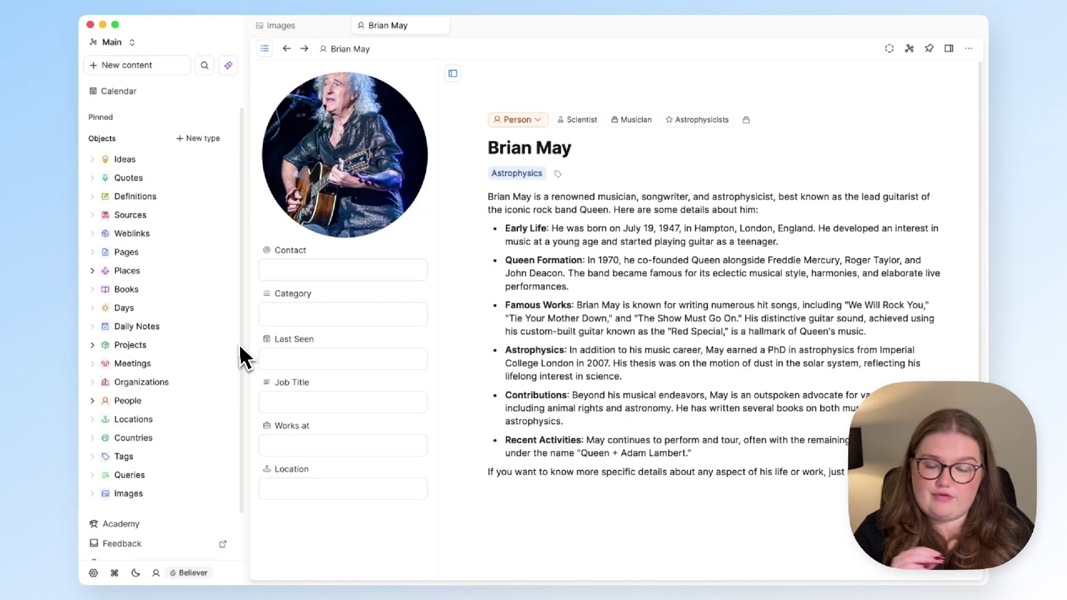
click(206, 345)
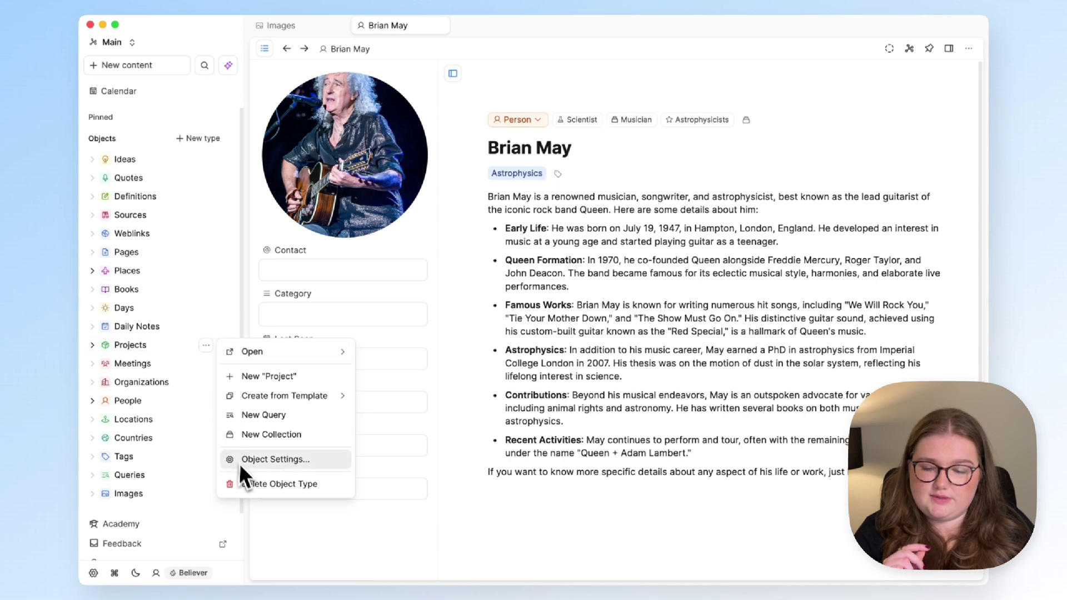
click(183, 363)
click(189, 346)
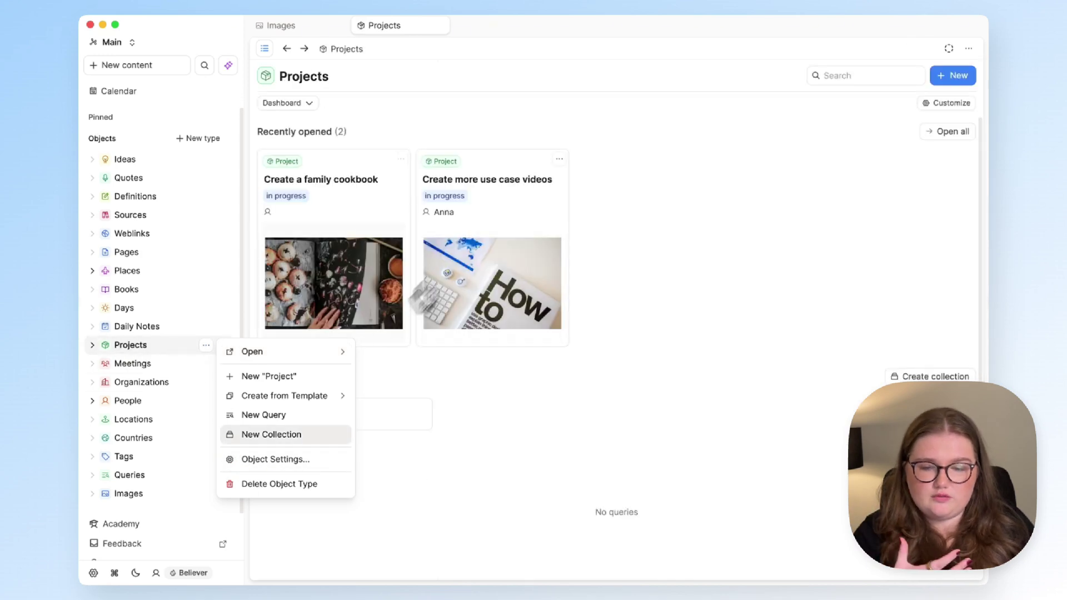
click(539, 174)
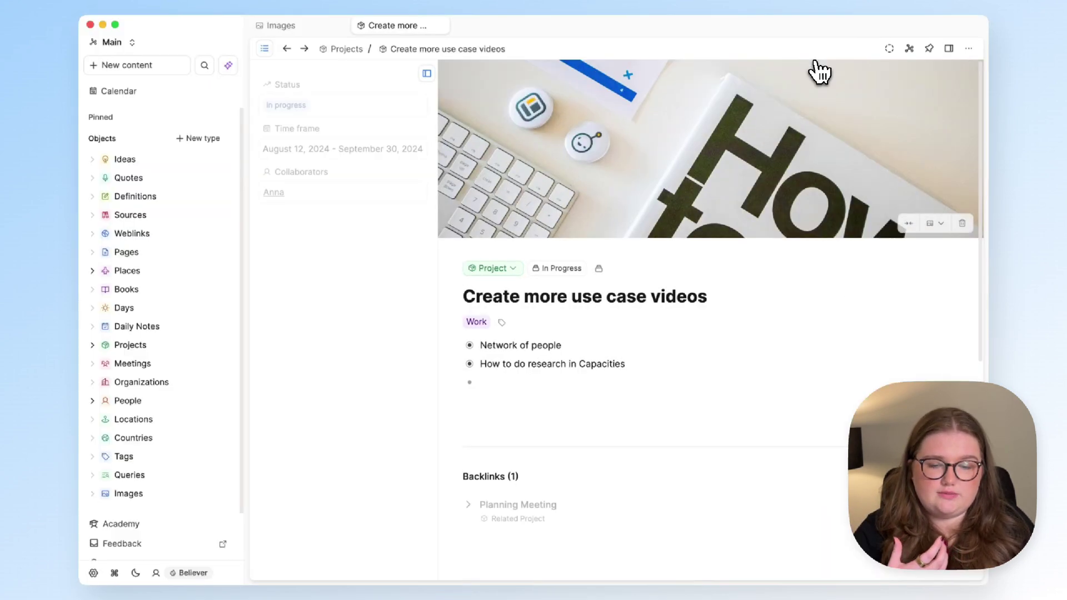
- Collapse the sidebar and scroll down to the Project type's Customize card view settings
click(265, 48)
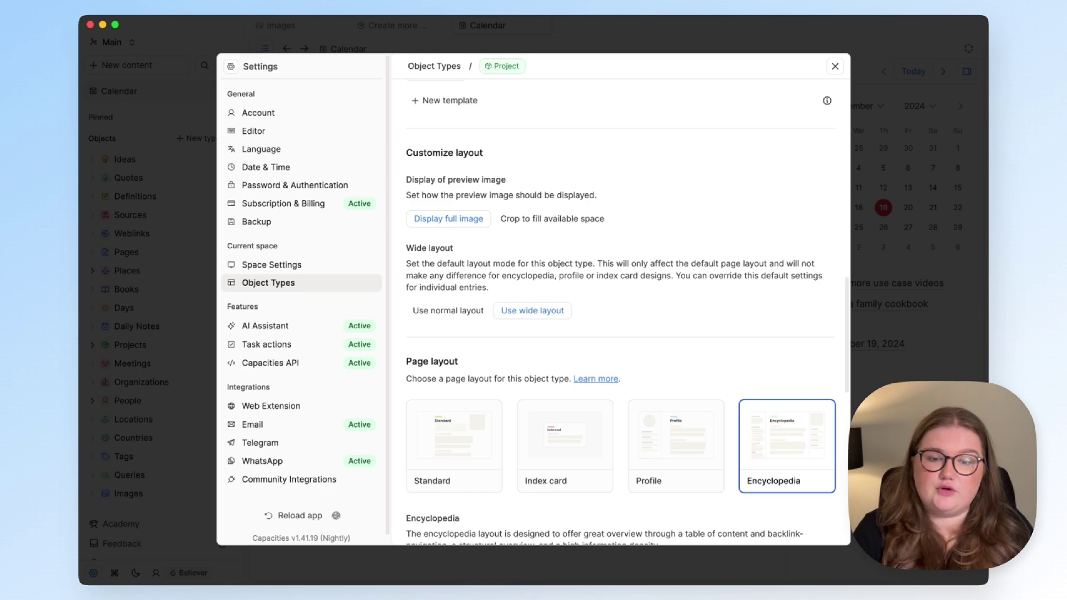
scroll(597, 386, down, 10)
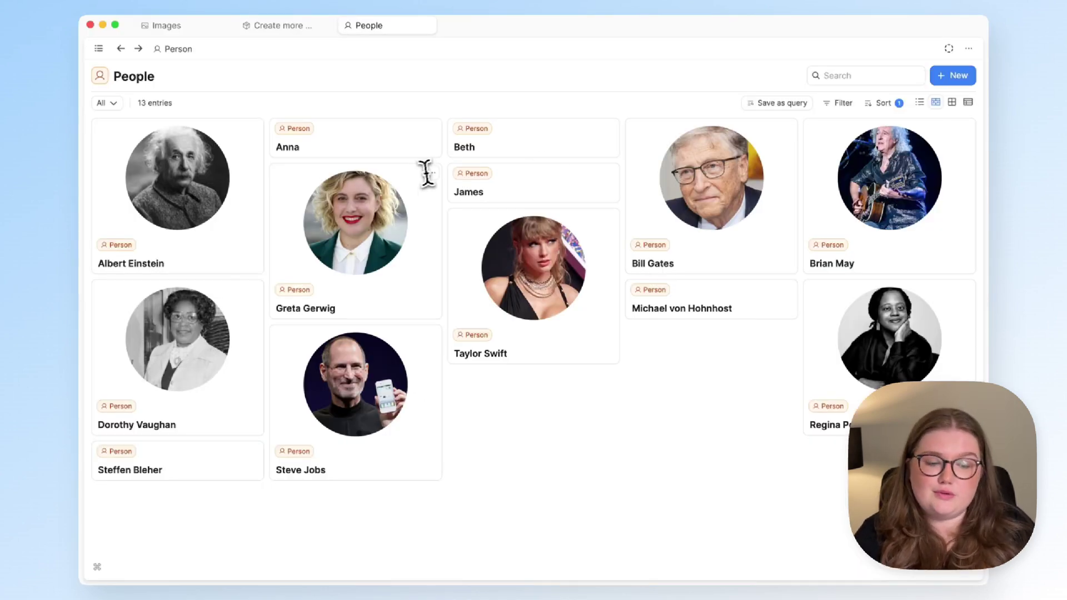
- Show Tags on the People cards and briefly preview Brian May's page
click(432, 173)
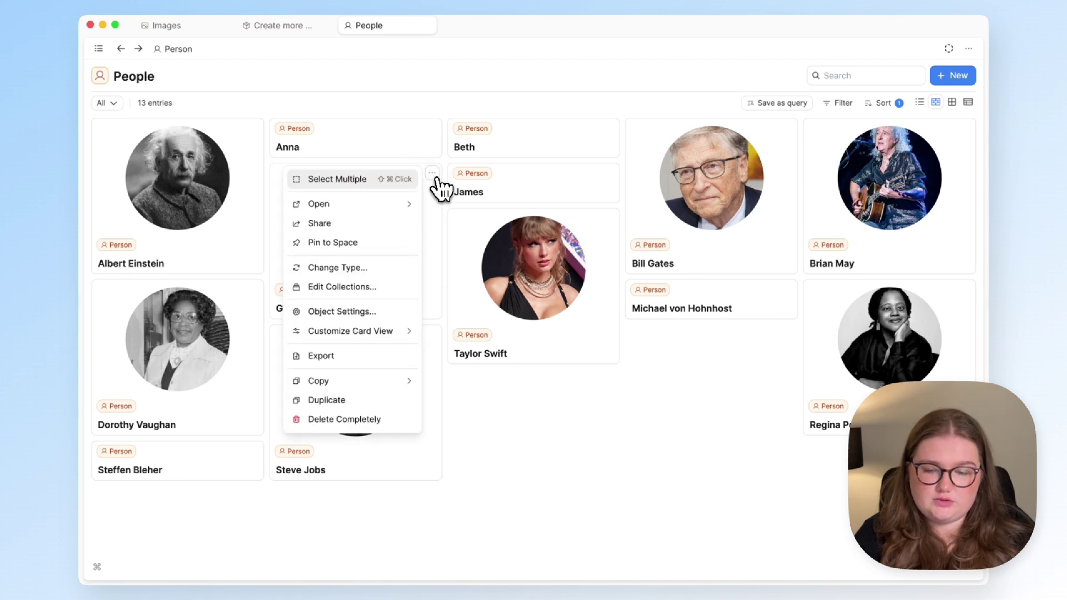
mouse_move(381, 333)
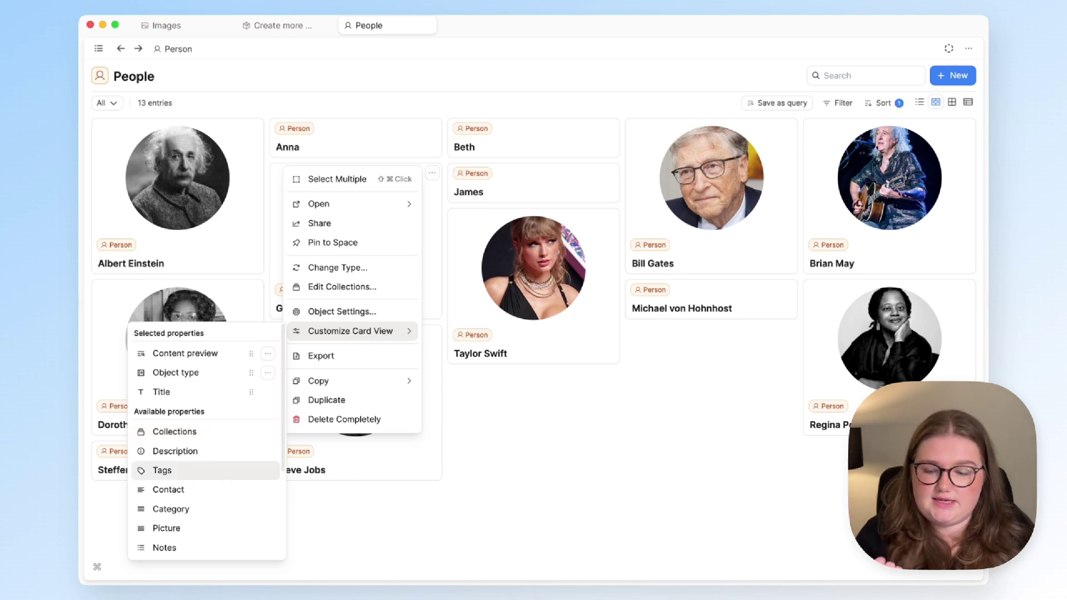
click(209, 470)
click(588, 477)
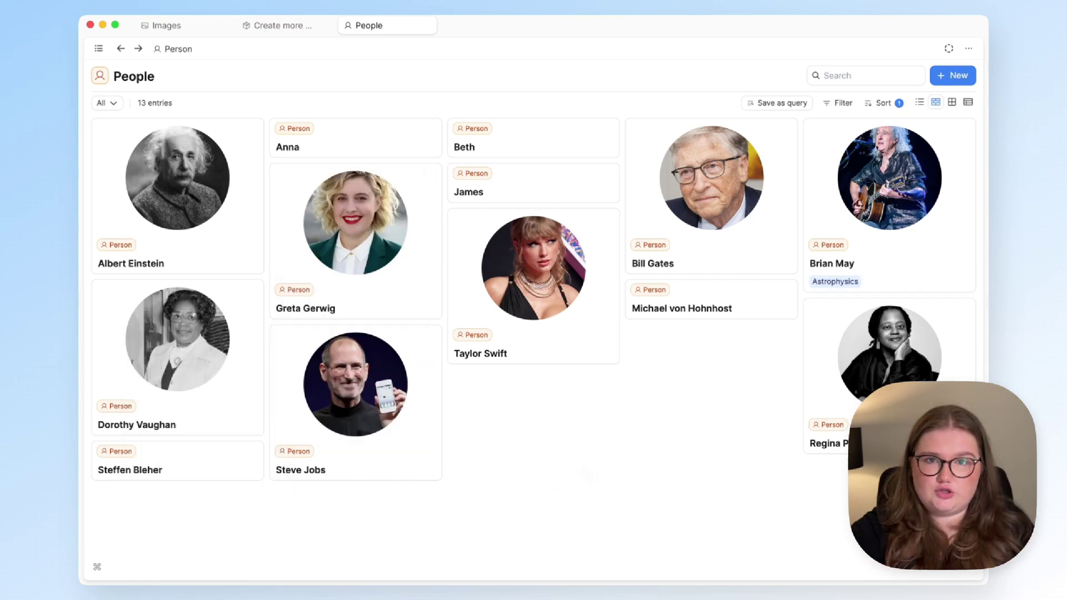
click(842, 218)
click(883, 219)
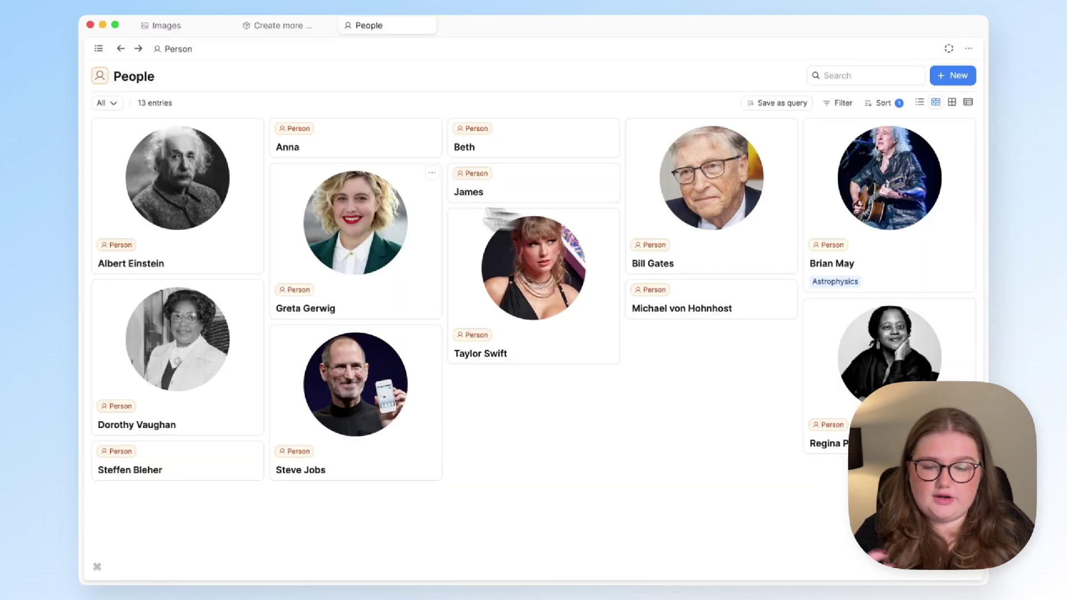
- Customize the People cards to show Collections and Last Seen, removing Tags
click(433, 173)
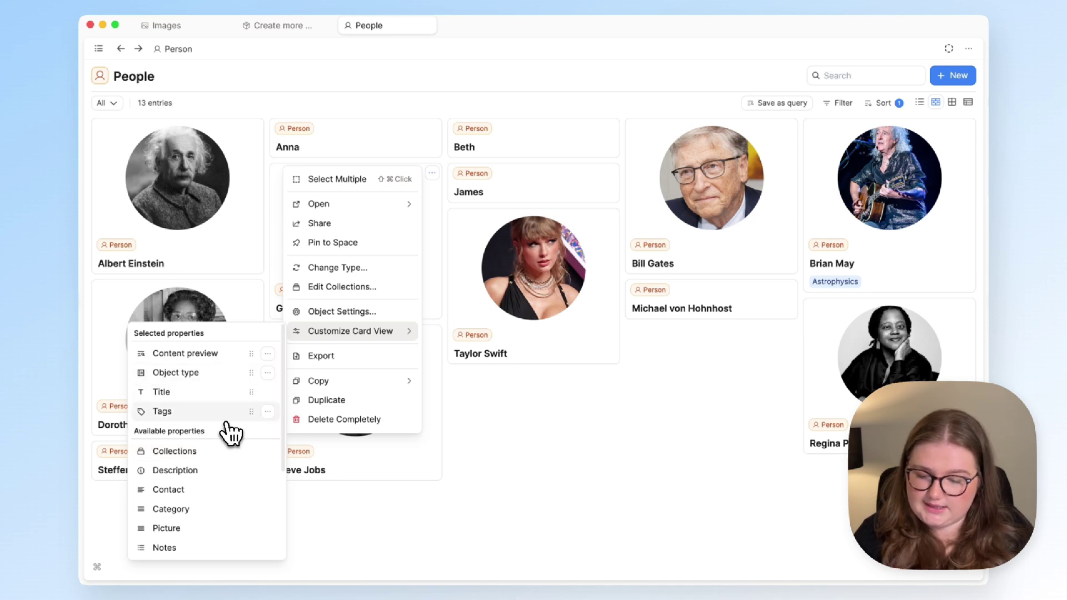
scroll(231, 433, down, 3)
click(227, 387)
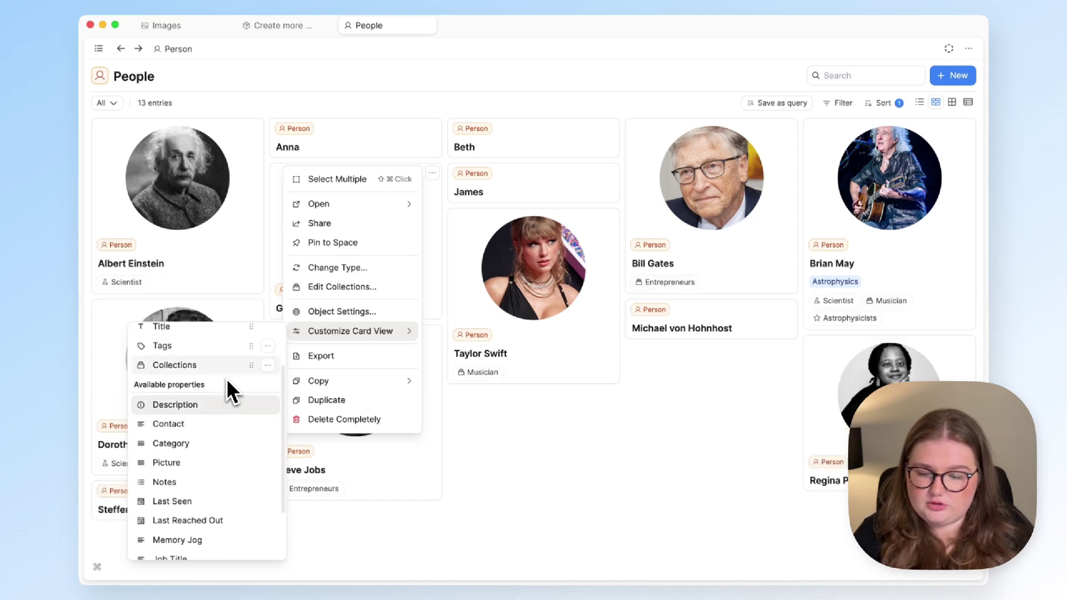
scroll(231, 369, up, 1)
click(252, 362)
scroll(238, 470, down, 2)
scroll(239, 468, up, 4)
click(225, 529)
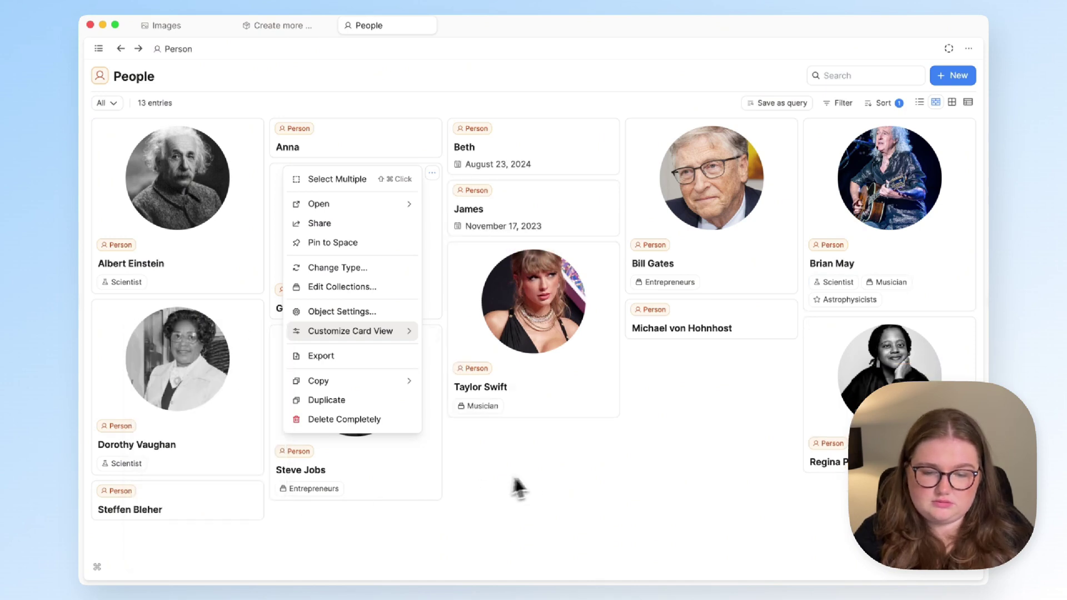
click(542, 477)
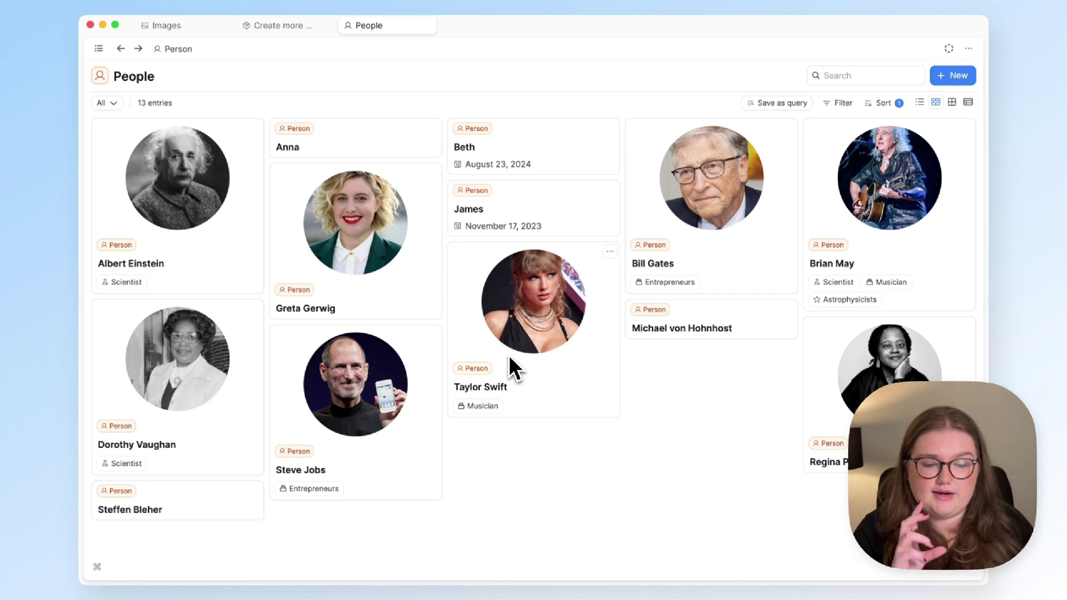
click(99, 49)
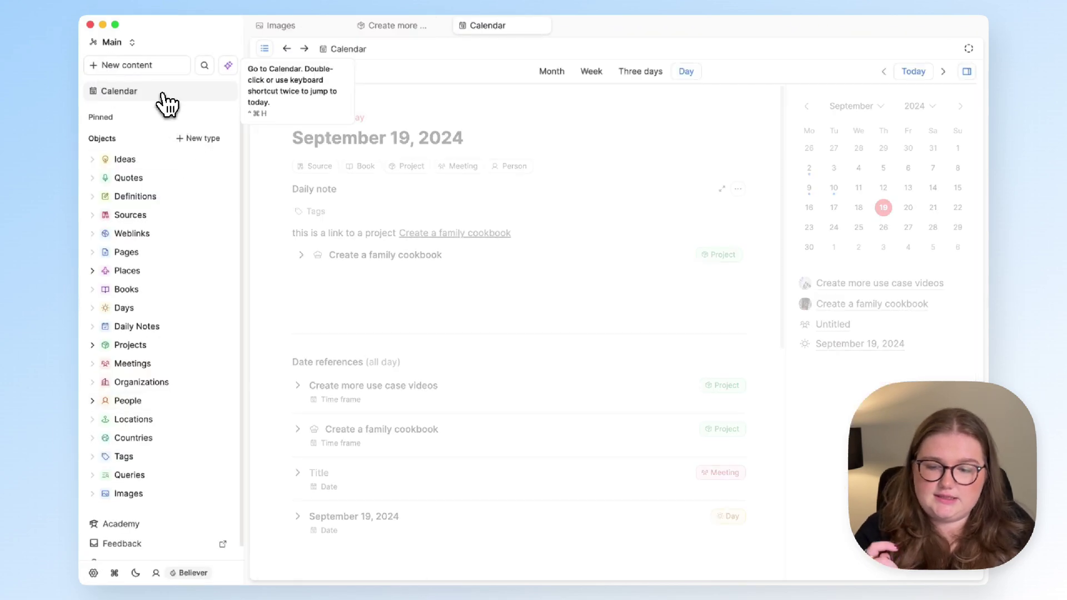
click(386, 278)
text(@)
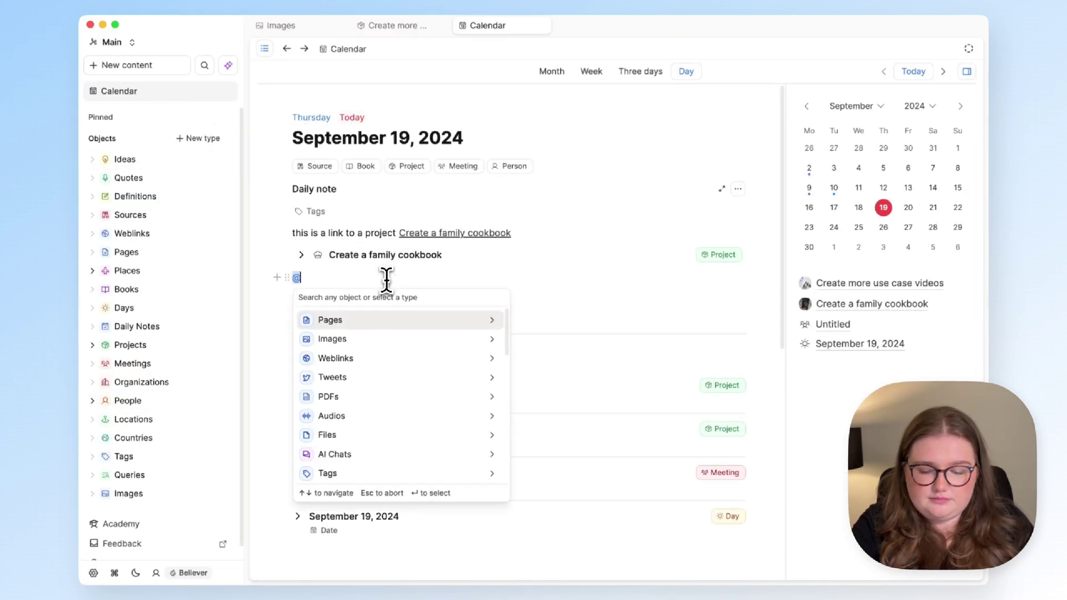
text(ein)
key(Return)
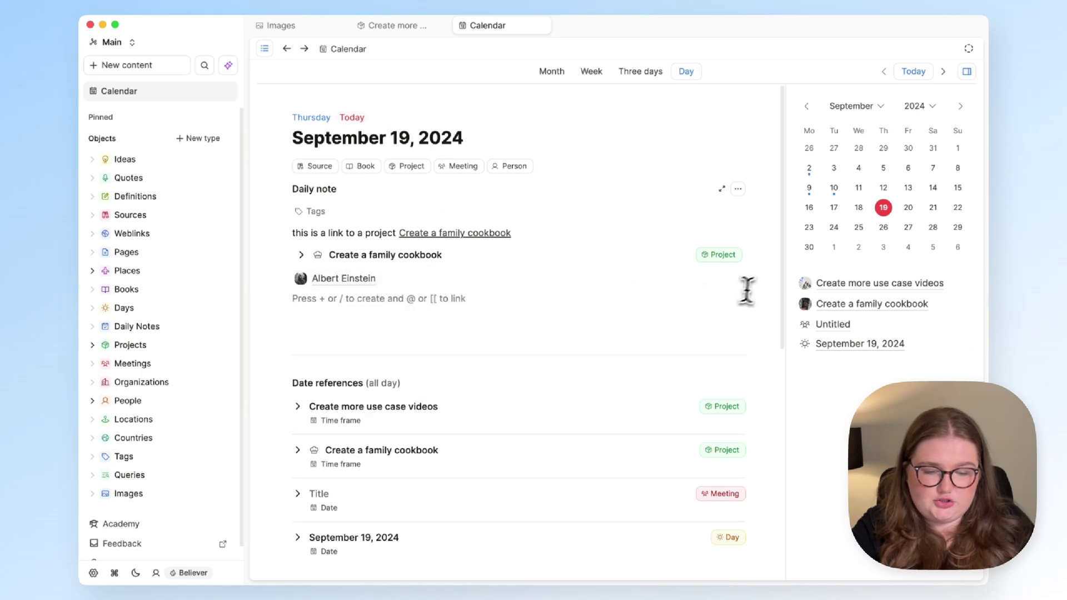
click(735, 278)
mouse_move(678, 411)
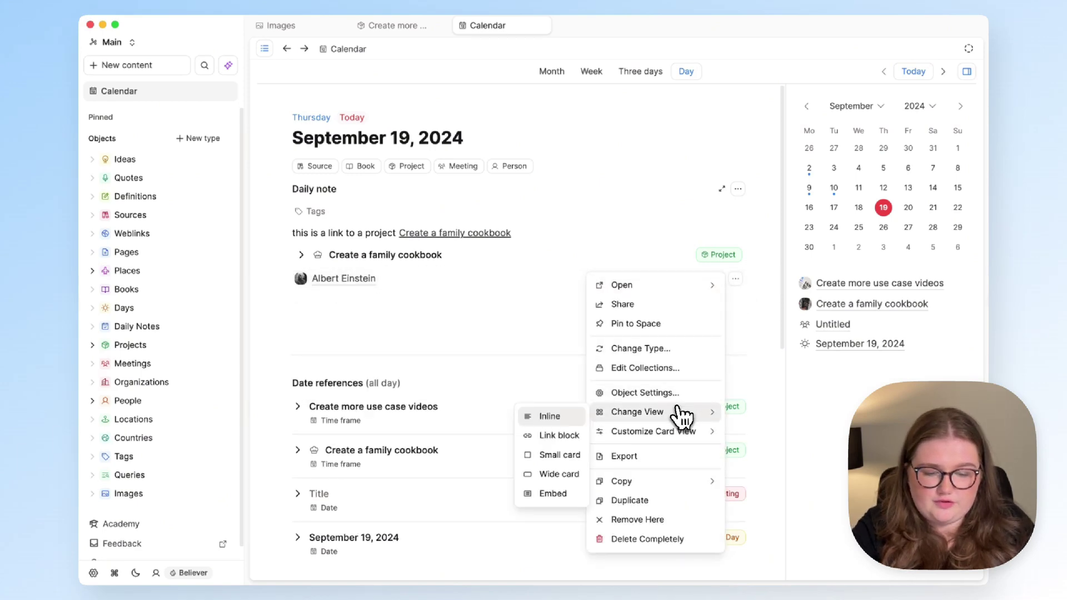
click(580, 454)
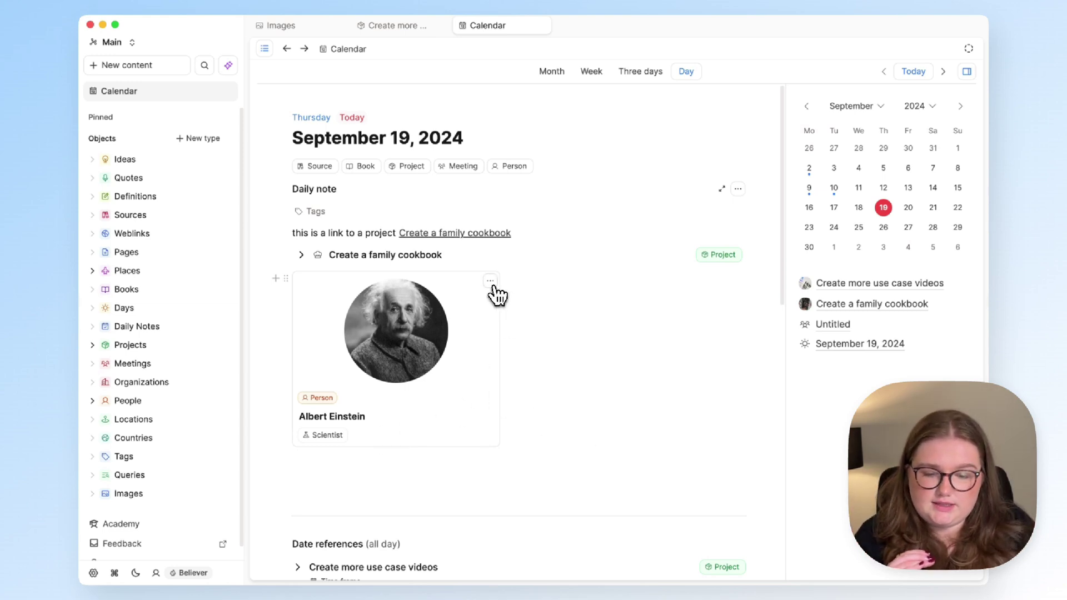
- Customize the Einstein card to hide the Content preview and show his Picture
click(490, 281)
mouse_move(434, 428)
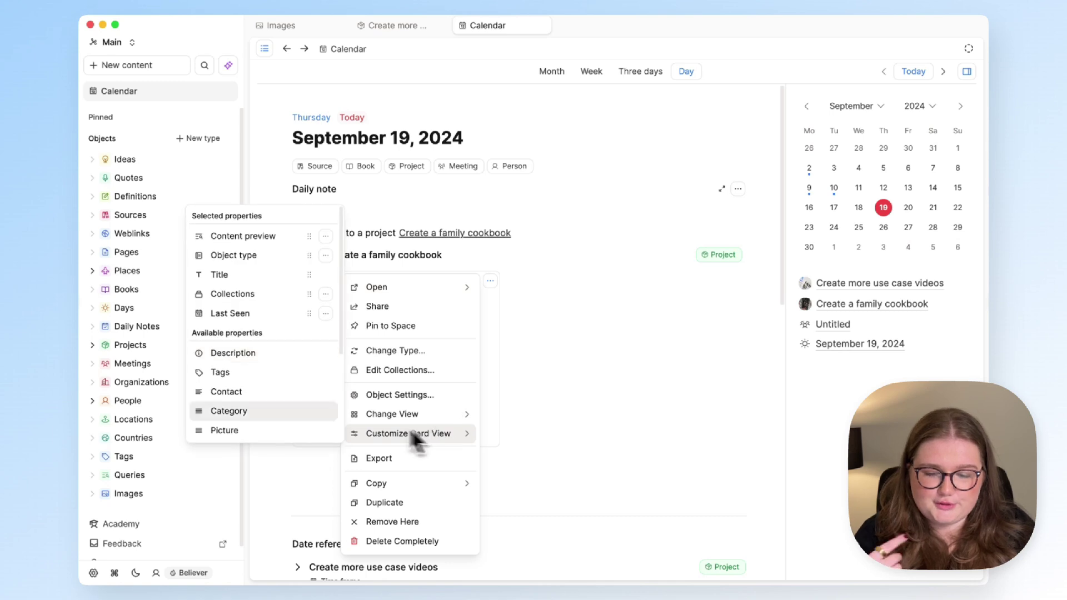
scroll(281, 407, down, 4)
scroll(279, 411, down, 1)
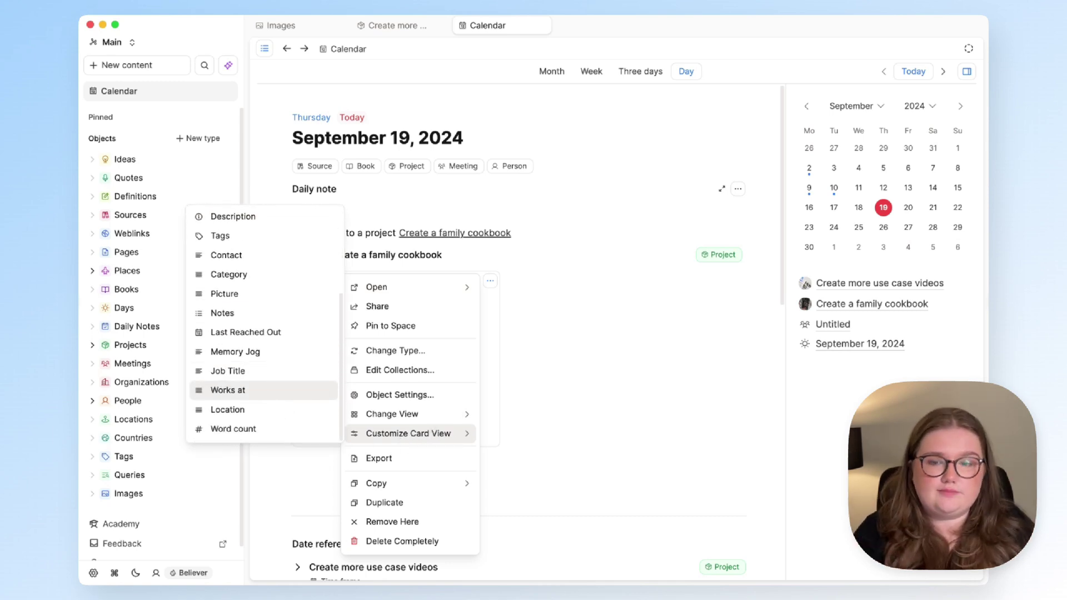
scroll(264, 361, up, 4)
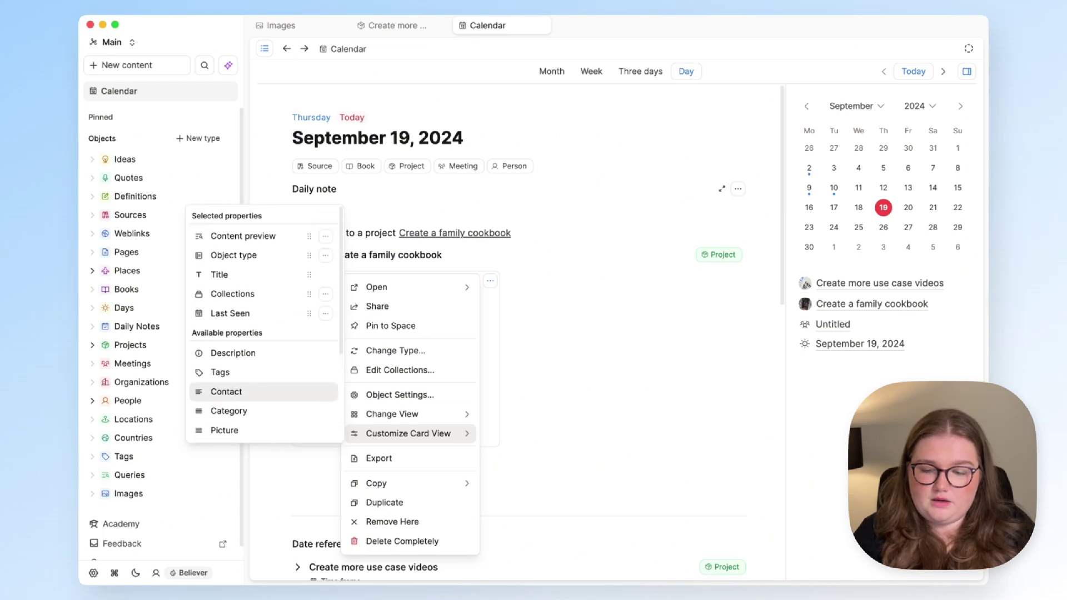
click(527, 394)
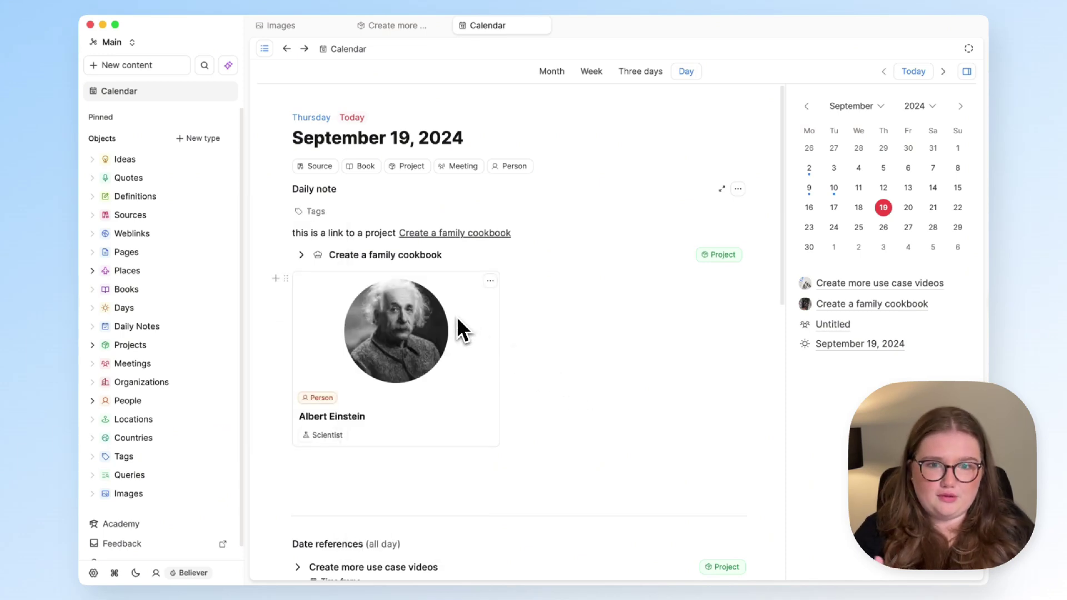
click(489, 281)
click(555, 382)
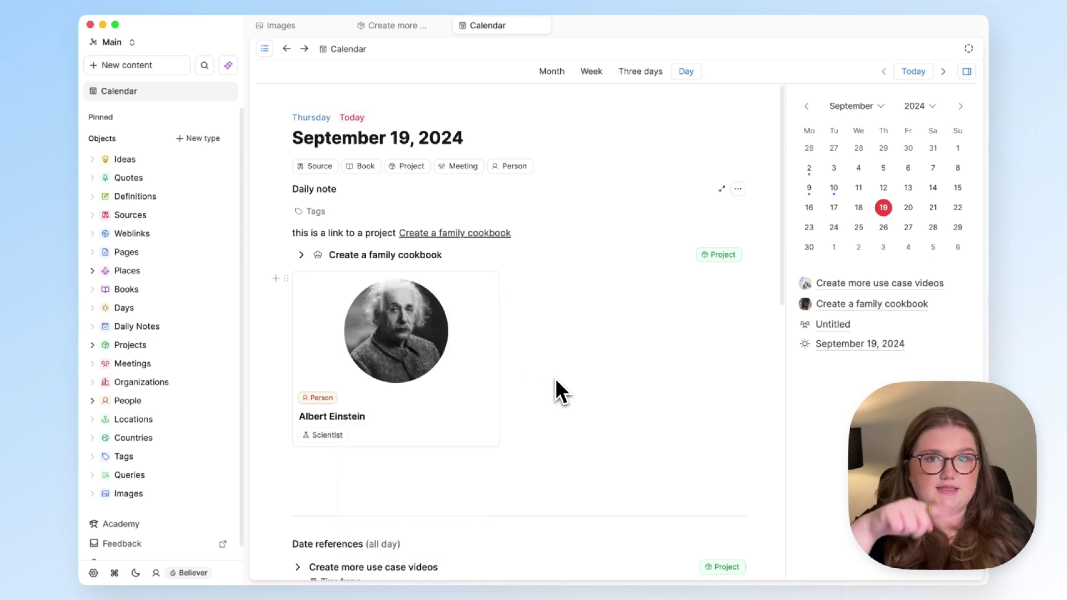
click(490, 281)
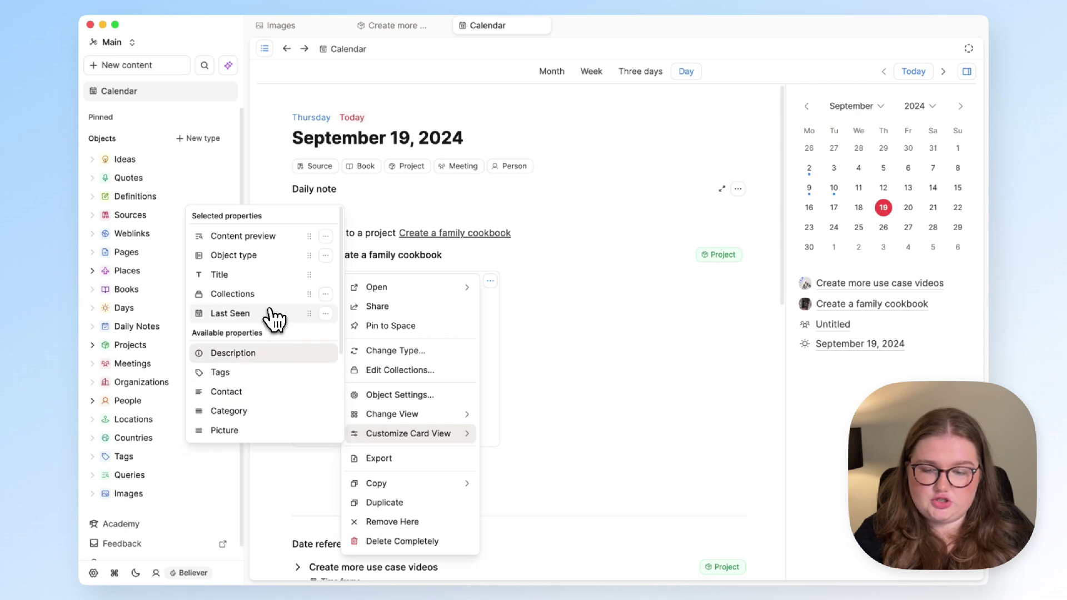
click(270, 236)
scroll(274, 348, down, 3)
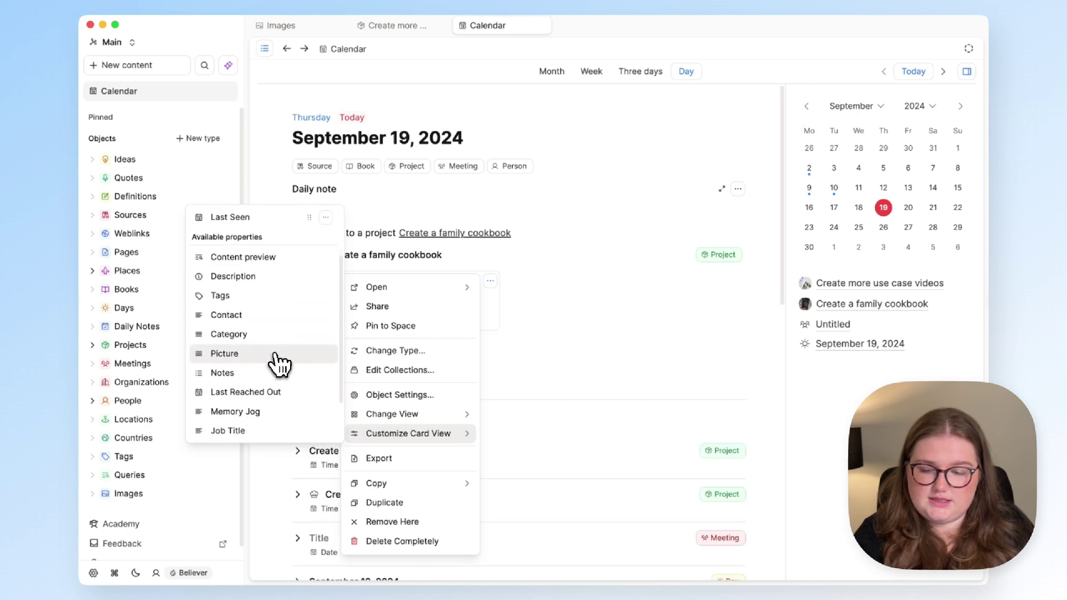
click(275, 353)
click(581, 413)
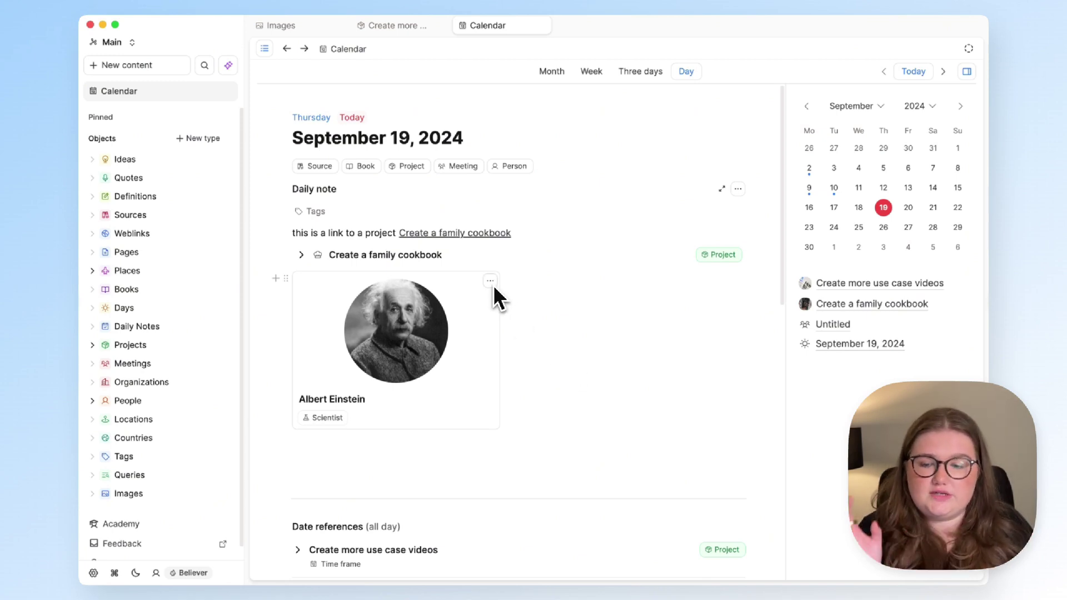
- Look over the Project type's card view settings, then return to the object types overview
click(231, 344)
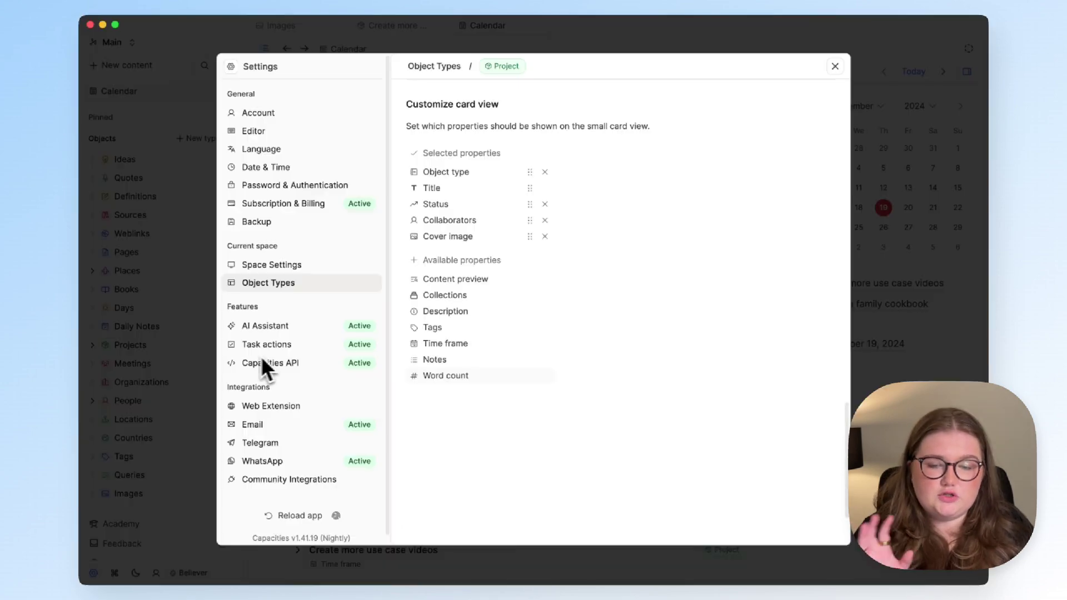
scroll(446, 380, up, 10)
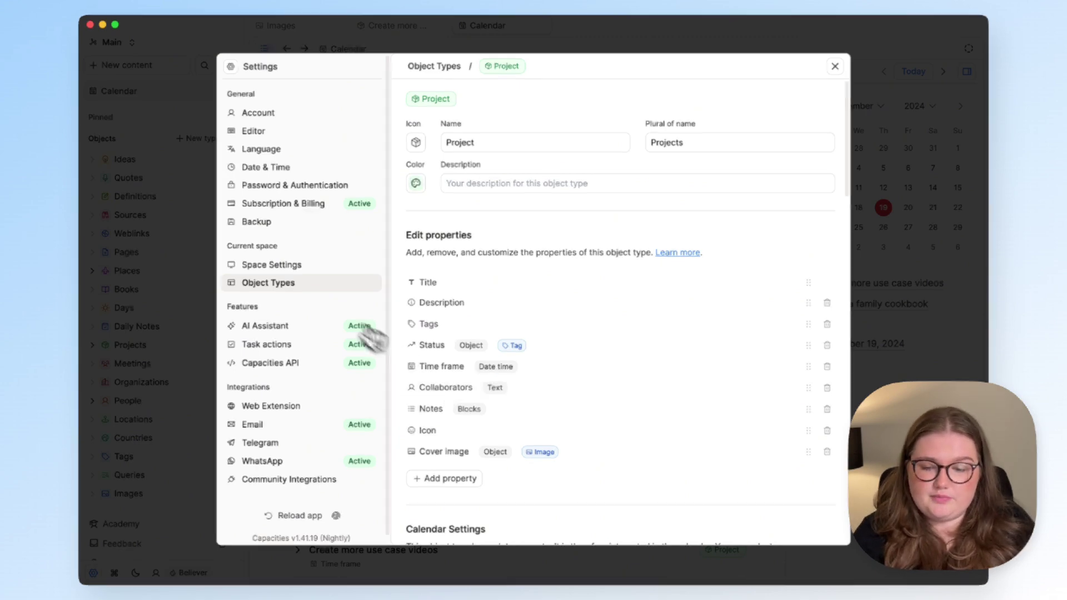
key(Escape)
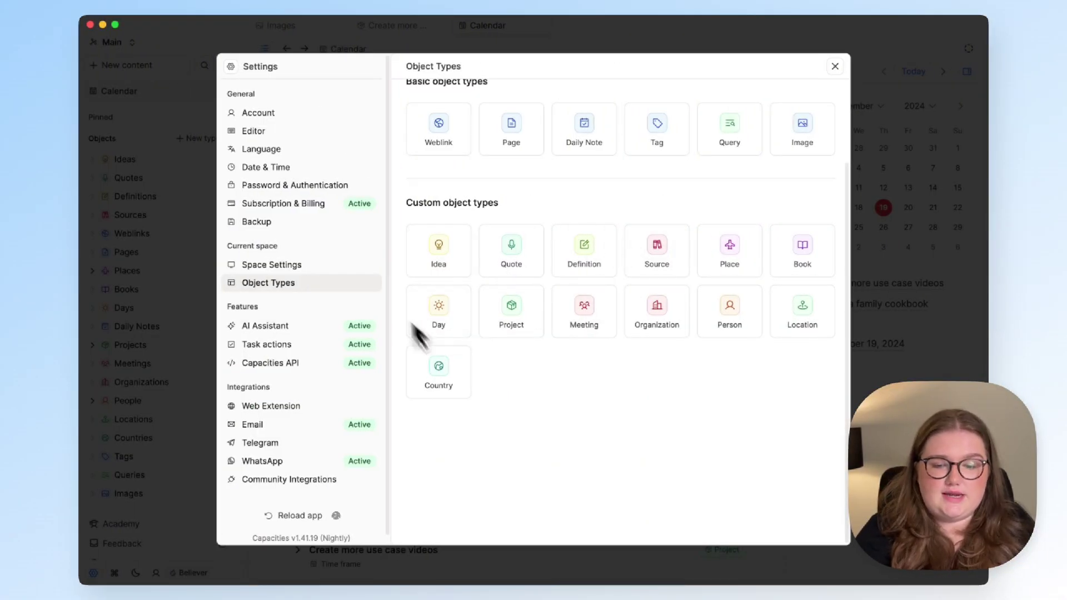
scroll(772, 253, up, 2)
scroll(761, 250, up, 1)
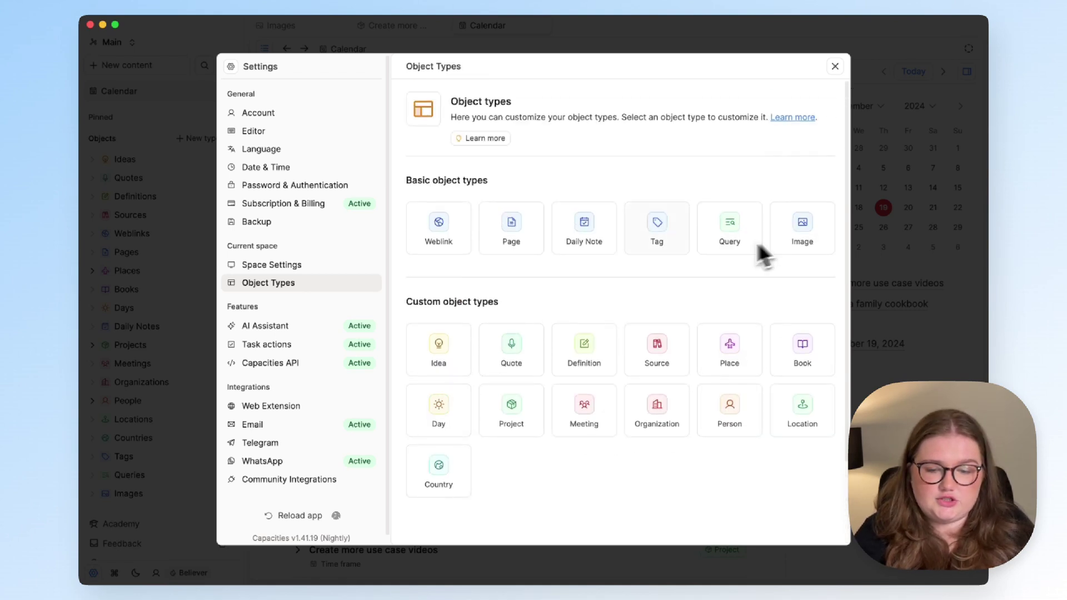
- Check the Weblink, Page and Tag type settings in turn, returning to the overview each time
click(452, 231)
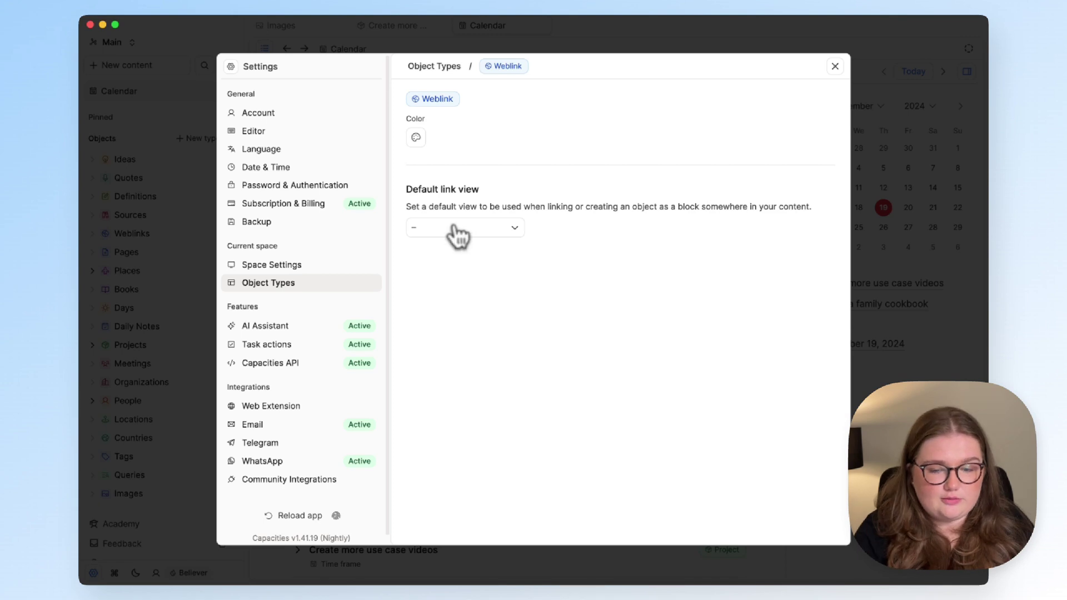
click(436, 66)
click(517, 232)
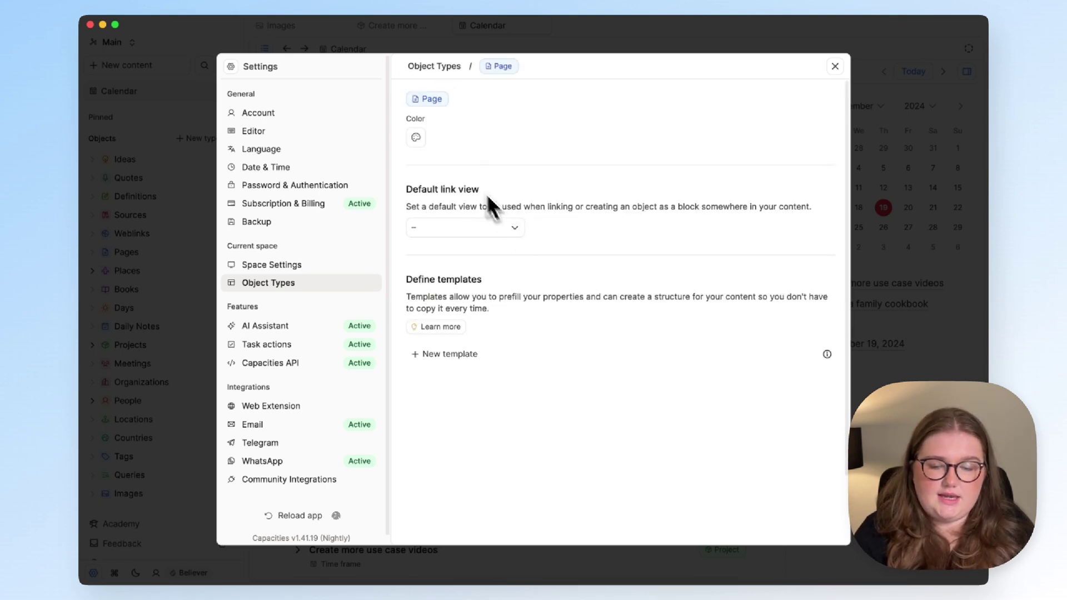
click(437, 68)
click(629, 232)
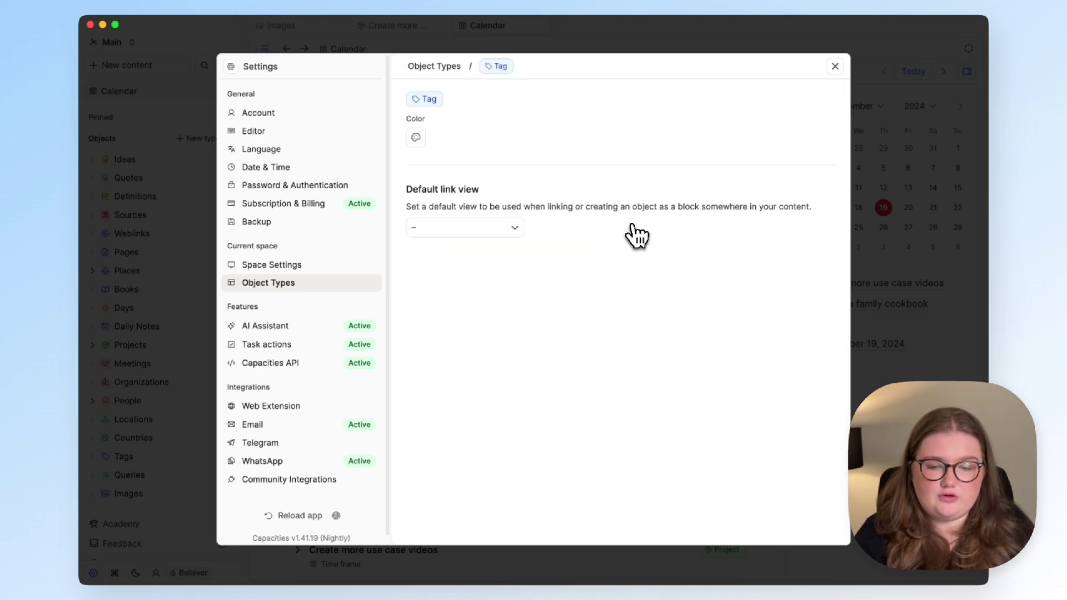
click(444, 67)
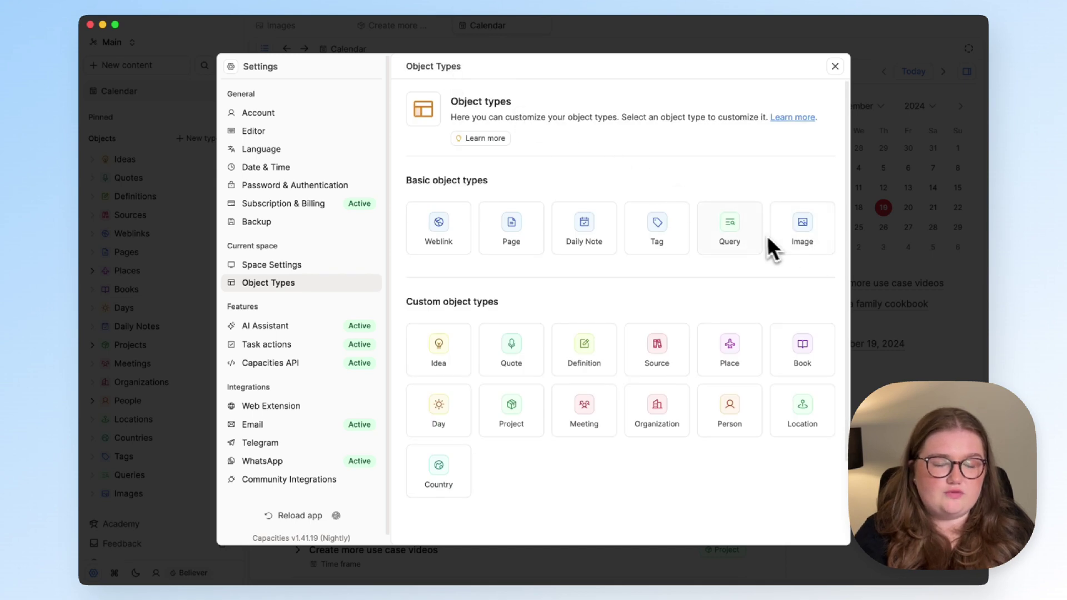